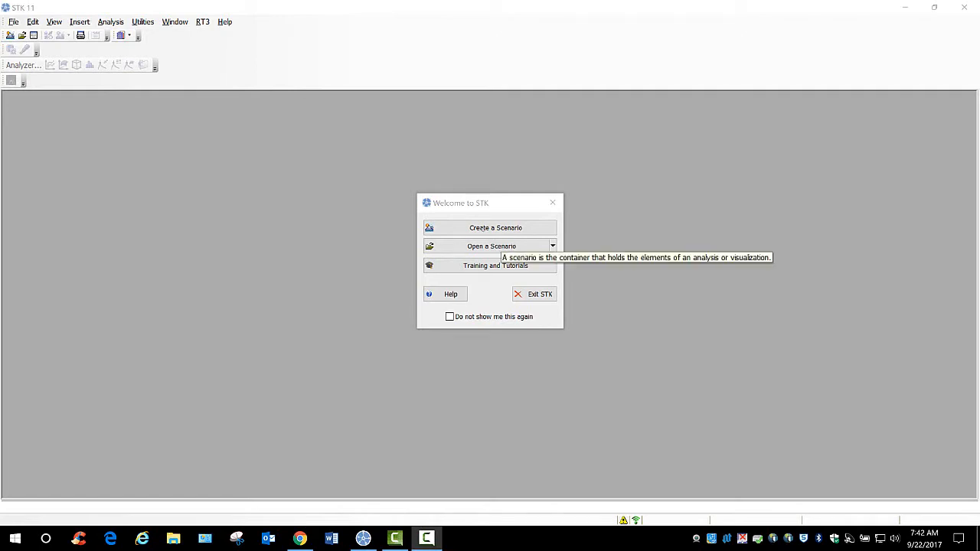
- Start a new scenario named STK_Radar with the start time 1 Jul 2017 16:00:00.000 UTCG
click(495, 229)
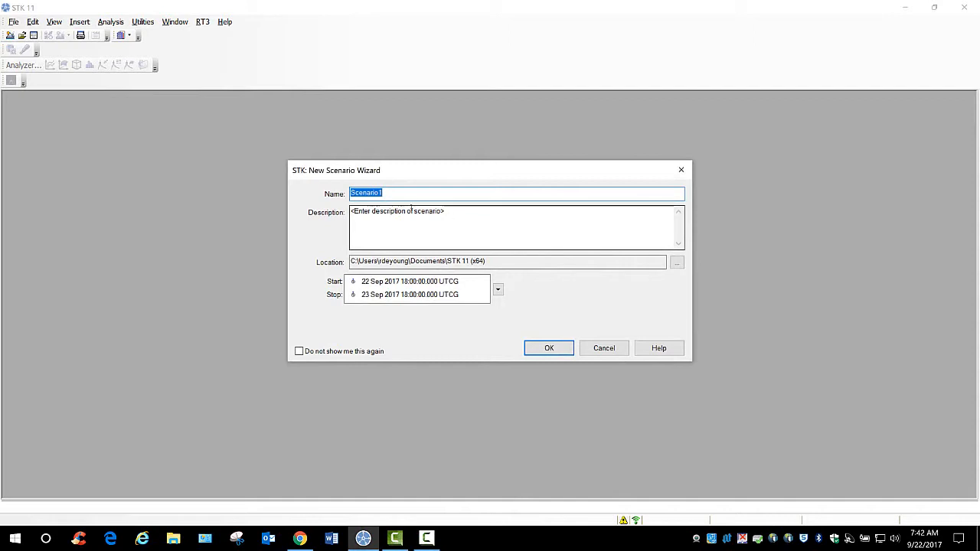
text(STK_Radar)
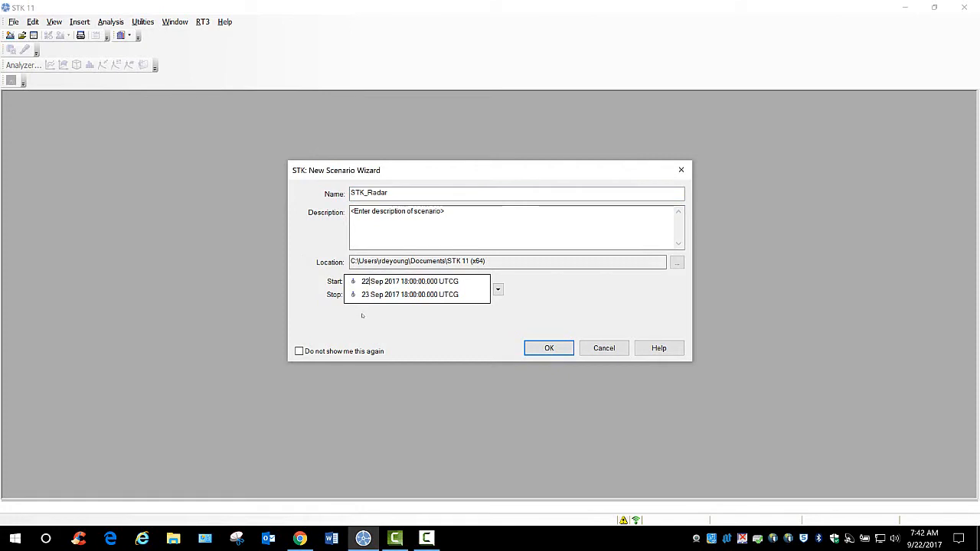
key(BackSpace)
key(BackSpace)
text(1)
double_click(375, 283)
text(Ju)
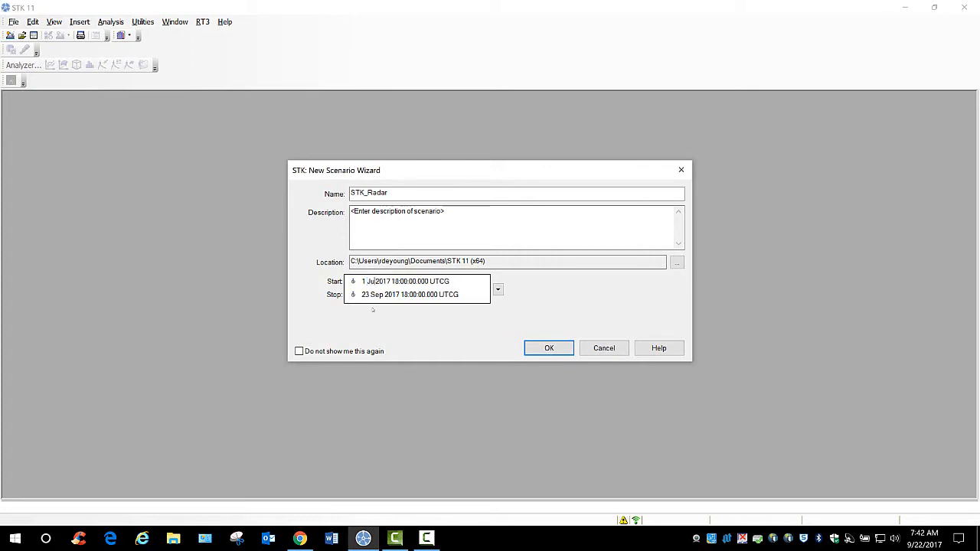
text(l)
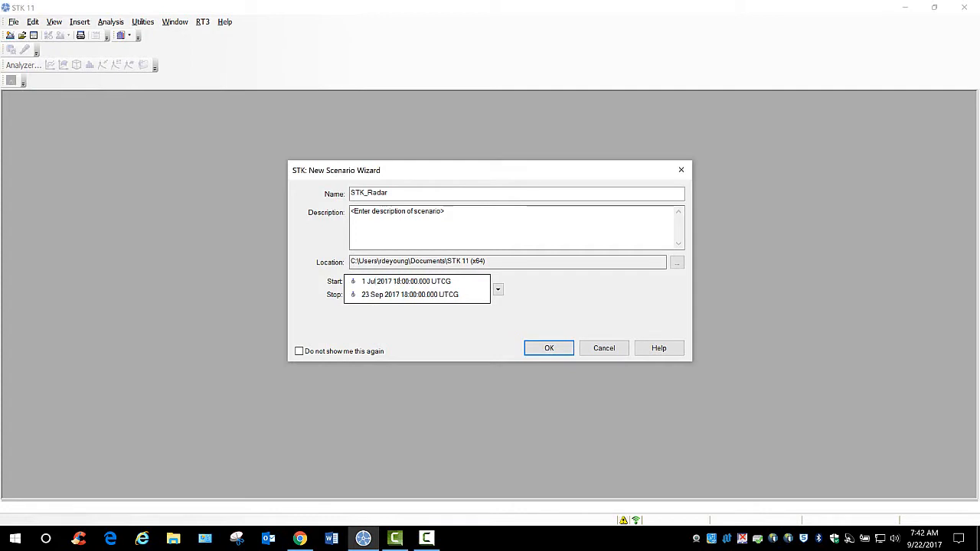
click(398, 281)
- Set the scenario's stop time to + 3 days and create the scenario
drag(459, 295, 346, 307)
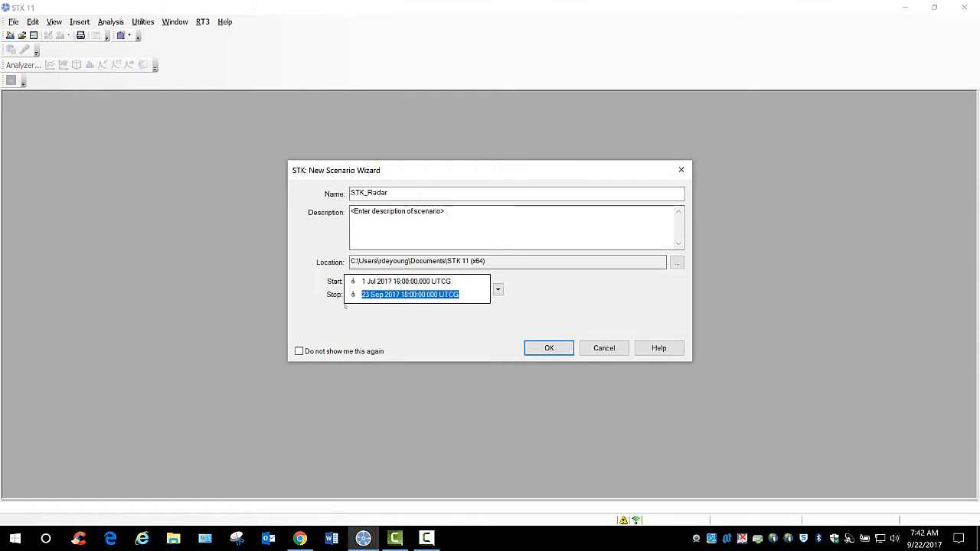
text(+ 3)
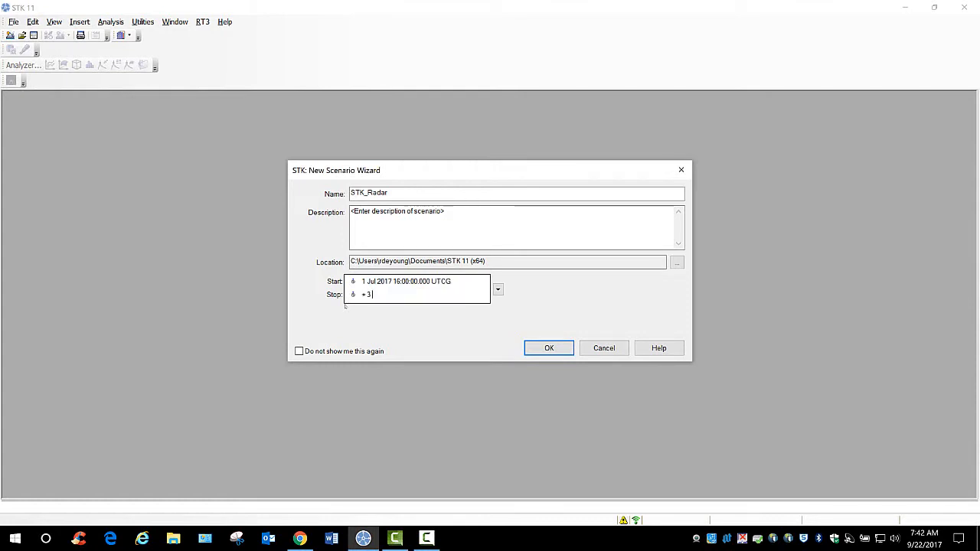
text( days)
click(549, 347)
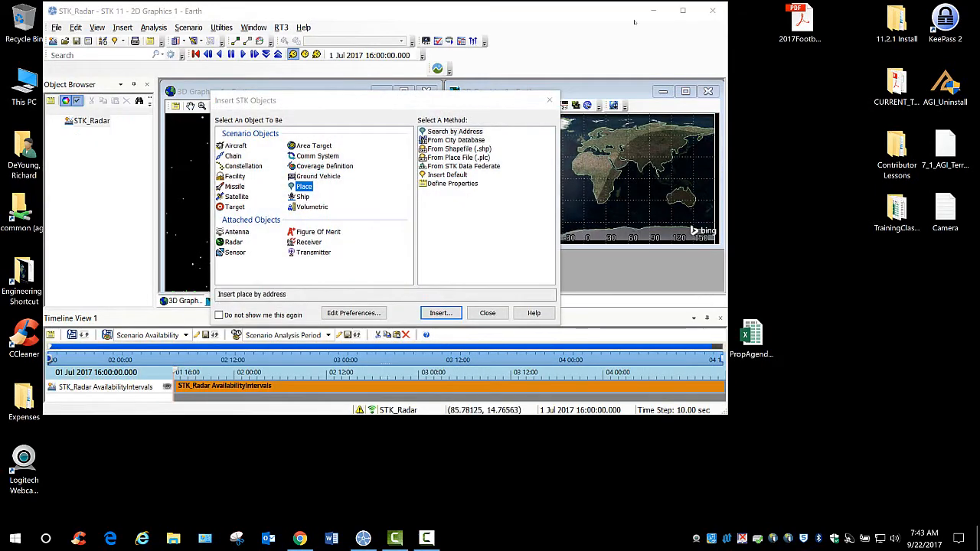
- Maximize the application window and dismiss the Insert STK Objects tool without inserting anything
click(682, 10)
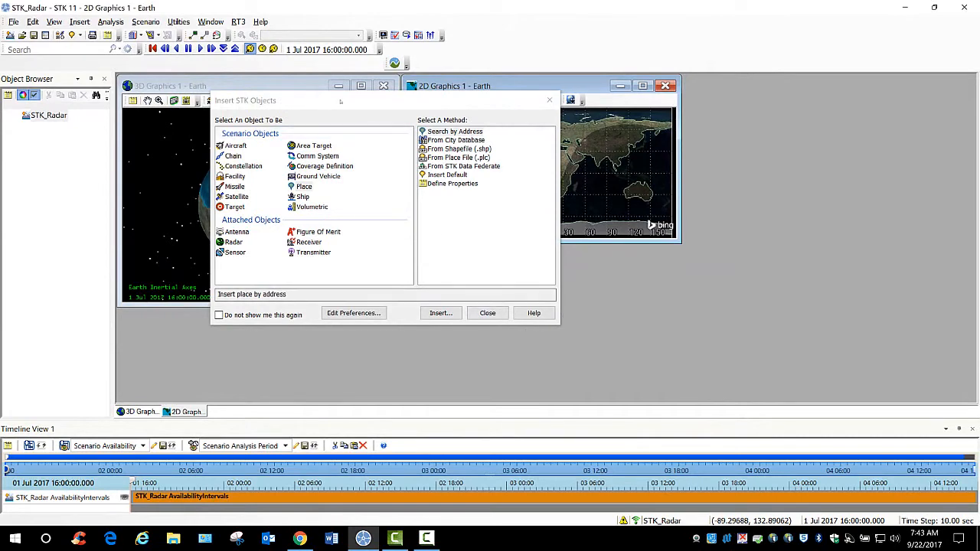
drag(375, 104, 460, 124)
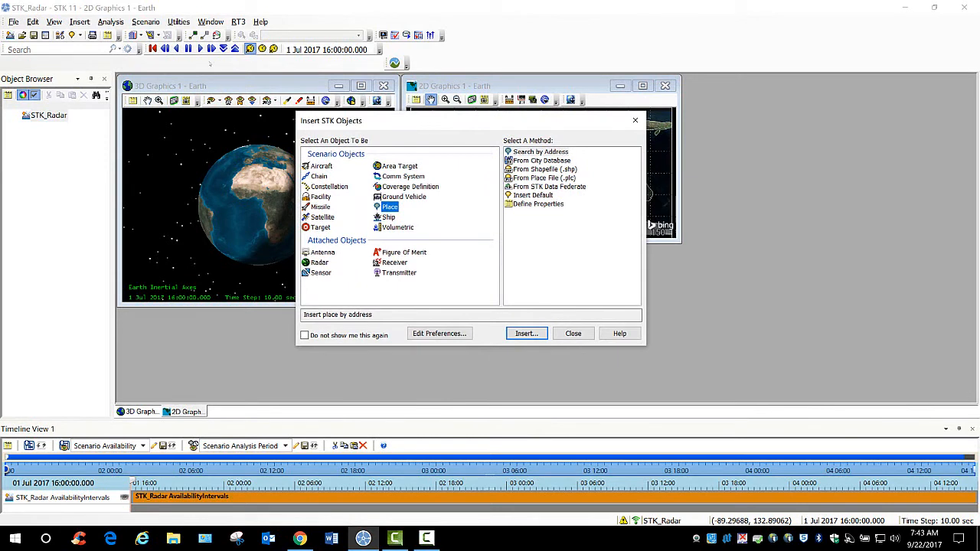
click(172, 352)
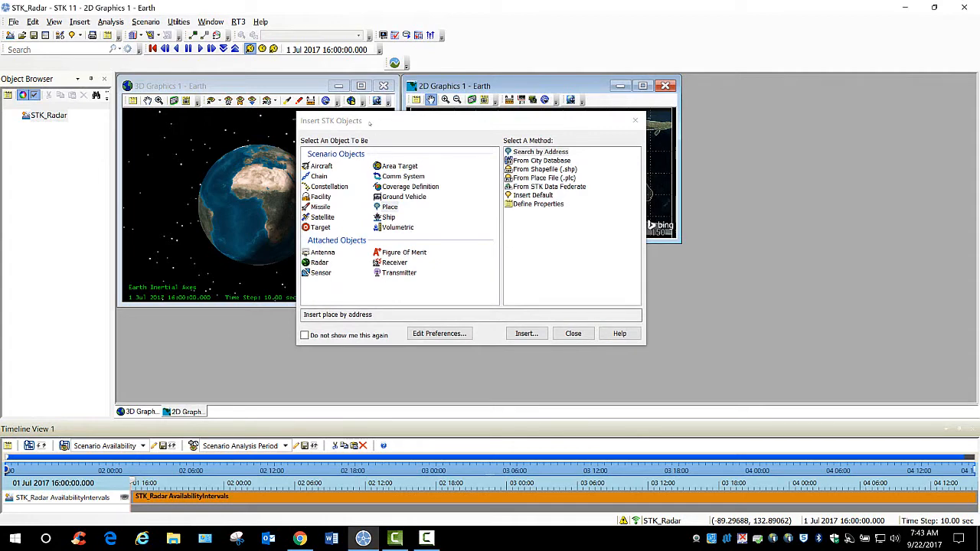
drag(353, 124, 393, 85)
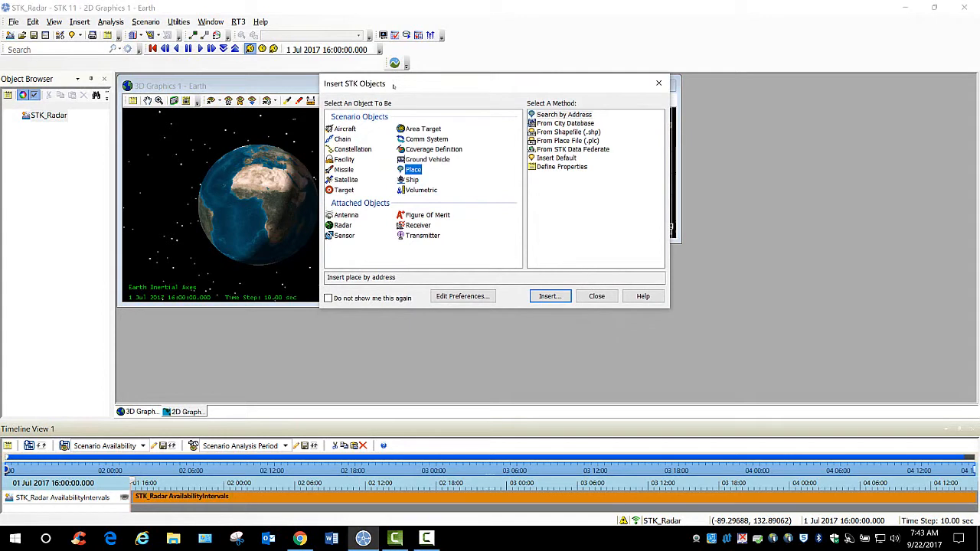
drag(393, 85, 393, 86)
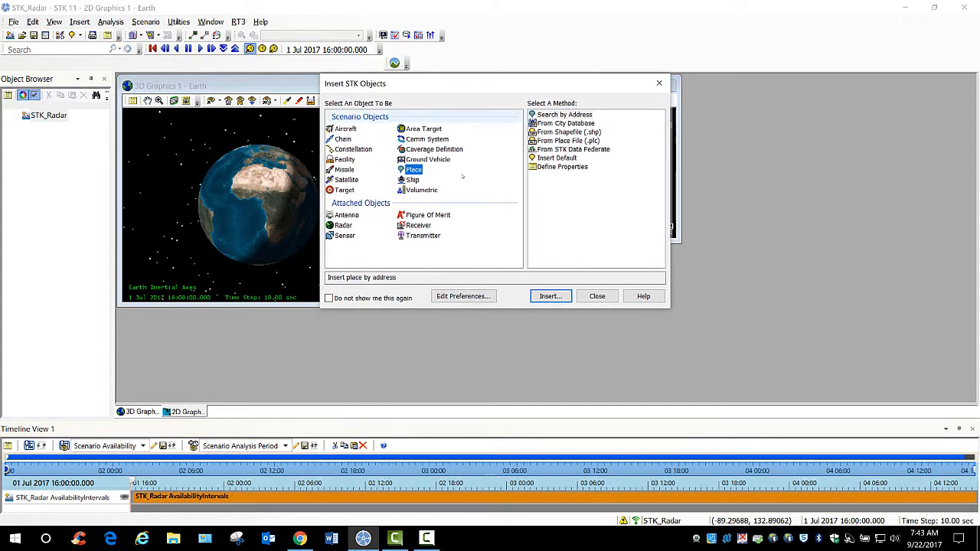
click(596, 296)
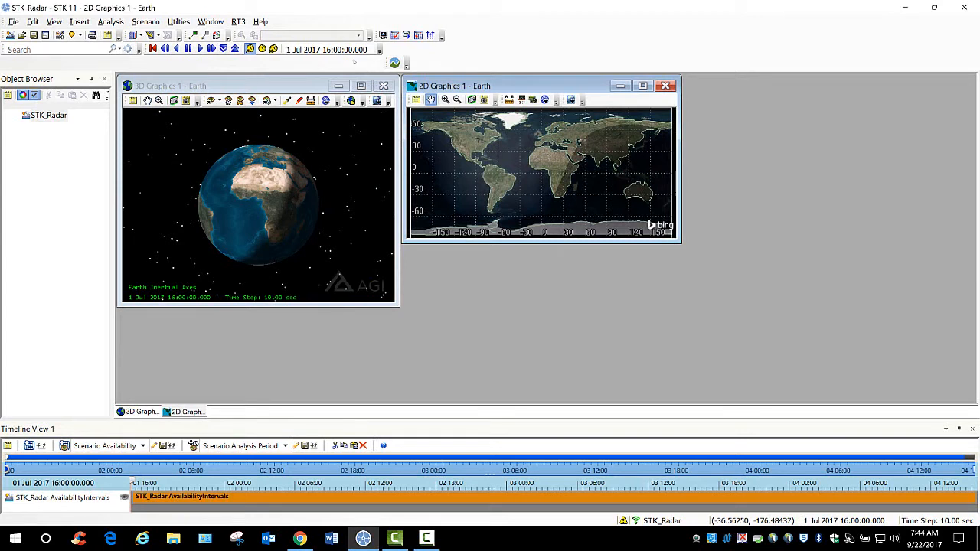
- Dock the stray globe toolbar beside the animation toolbar and save the scenario as STK_Radar in the STK_Radar folder
drag(386, 62, 380, 54)
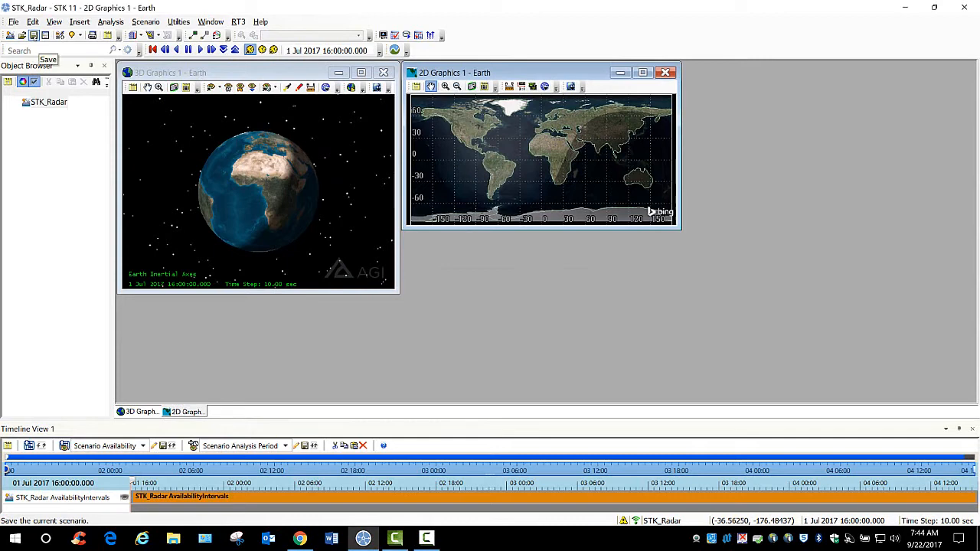
click(34, 36)
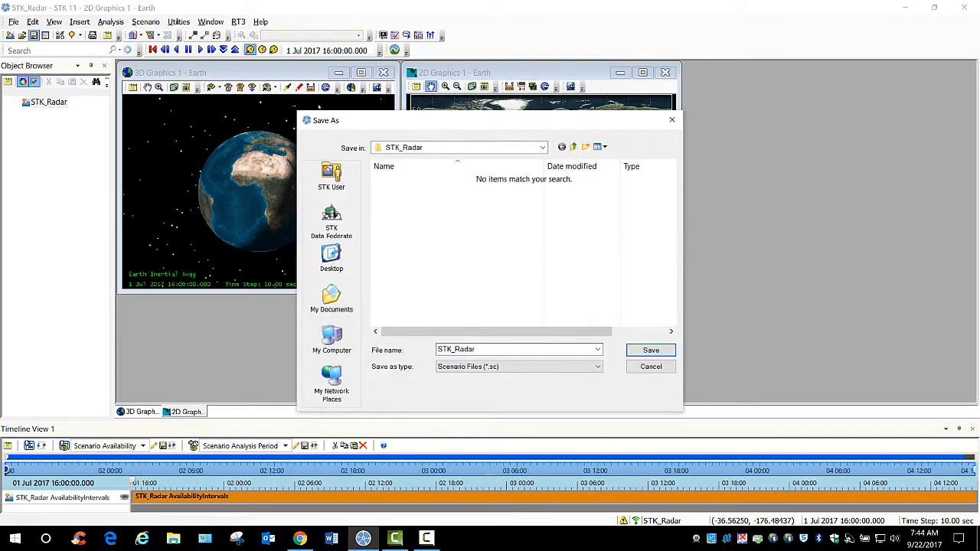
drag(345, 120, 344, 38)
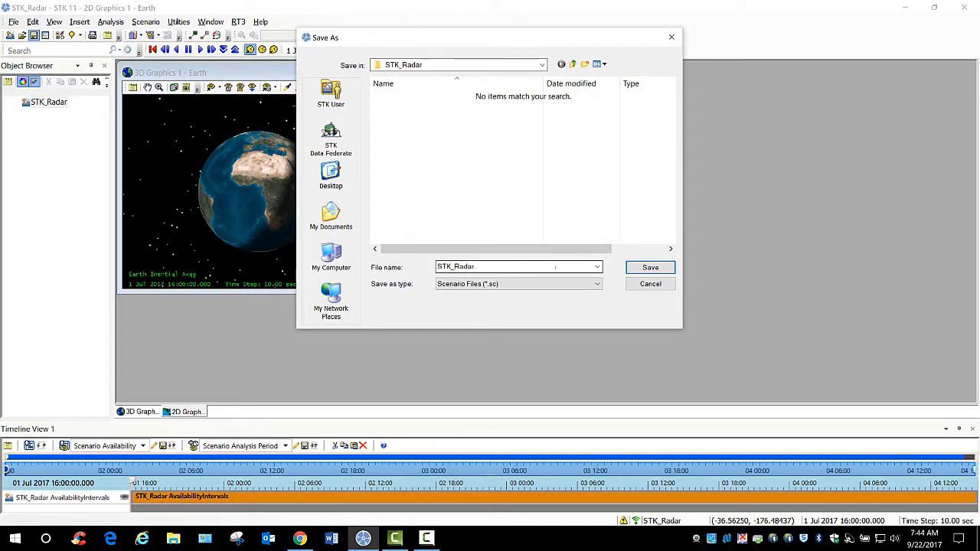
click(650, 267)
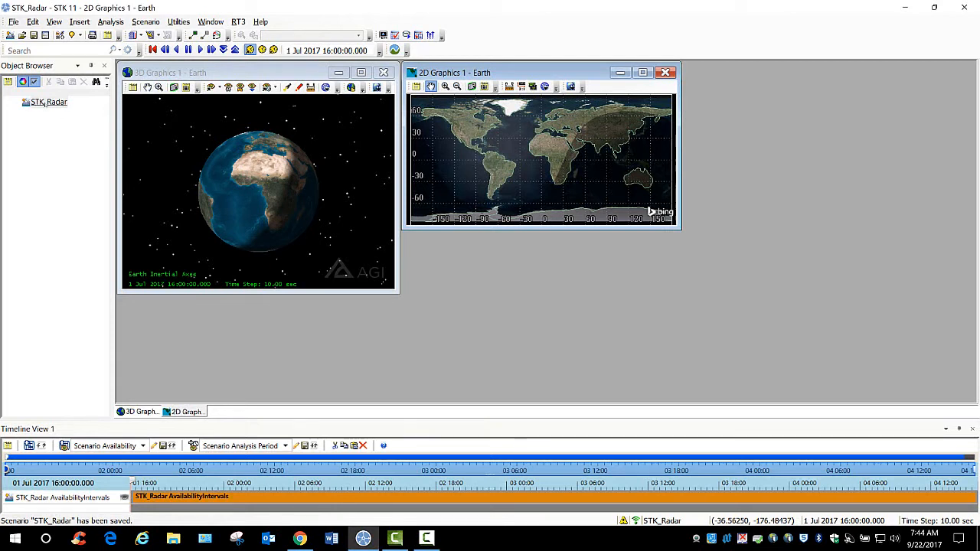
- Open the STK_Radar scenario's database properties in a maximized window and choose Satellite as the database type
right_click(44, 102)
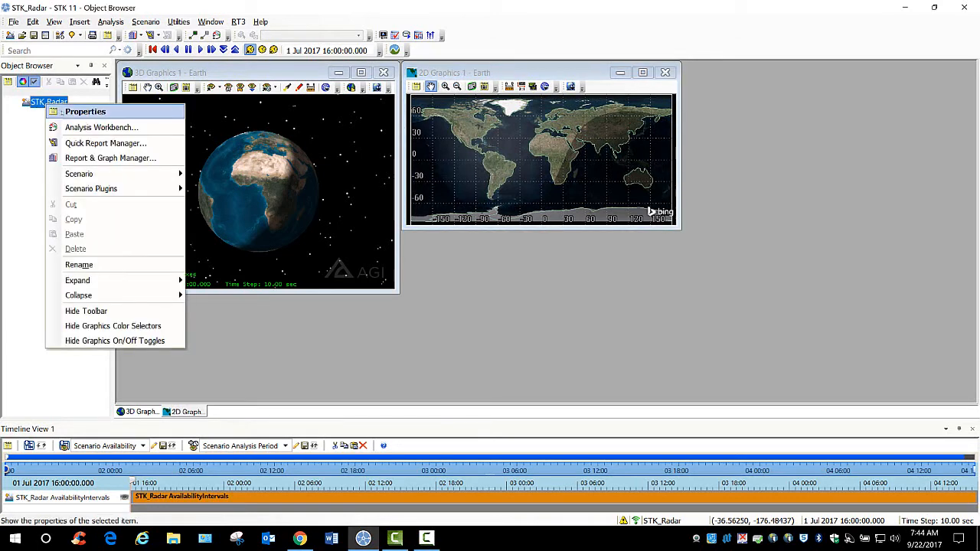
click(81, 111)
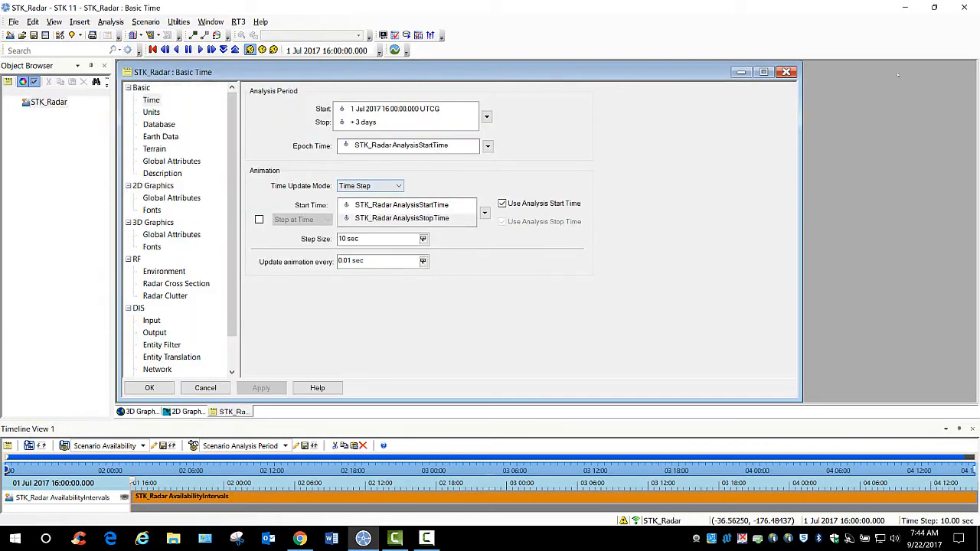
click(764, 72)
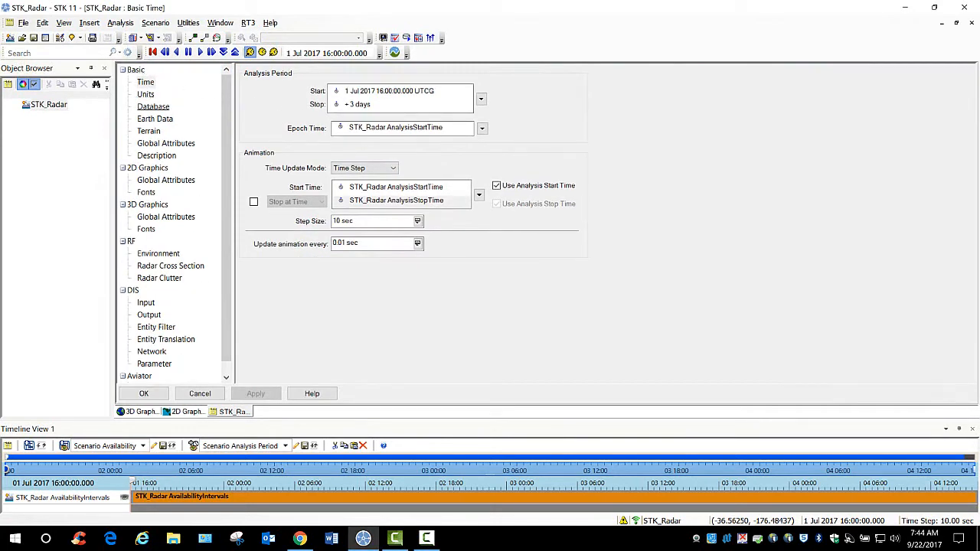
click(154, 106)
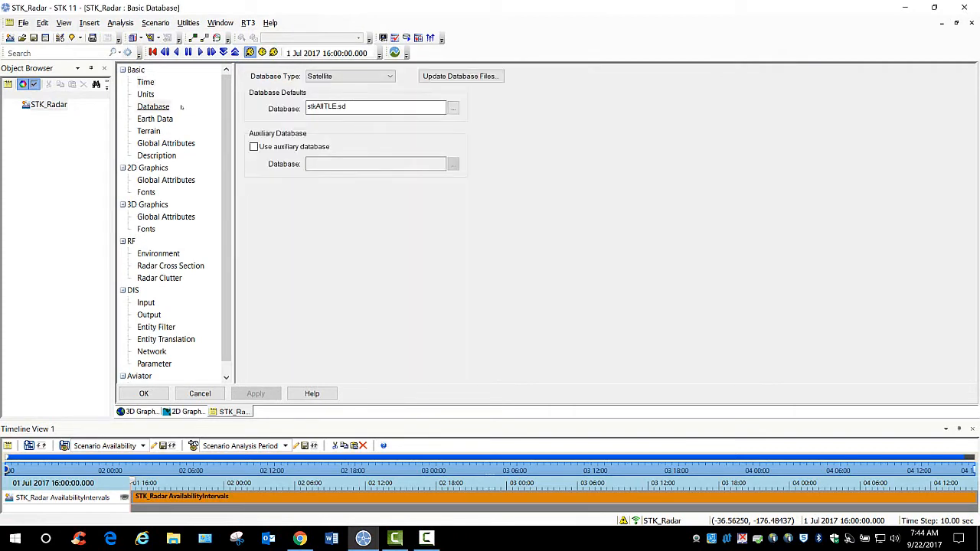
click(350, 76)
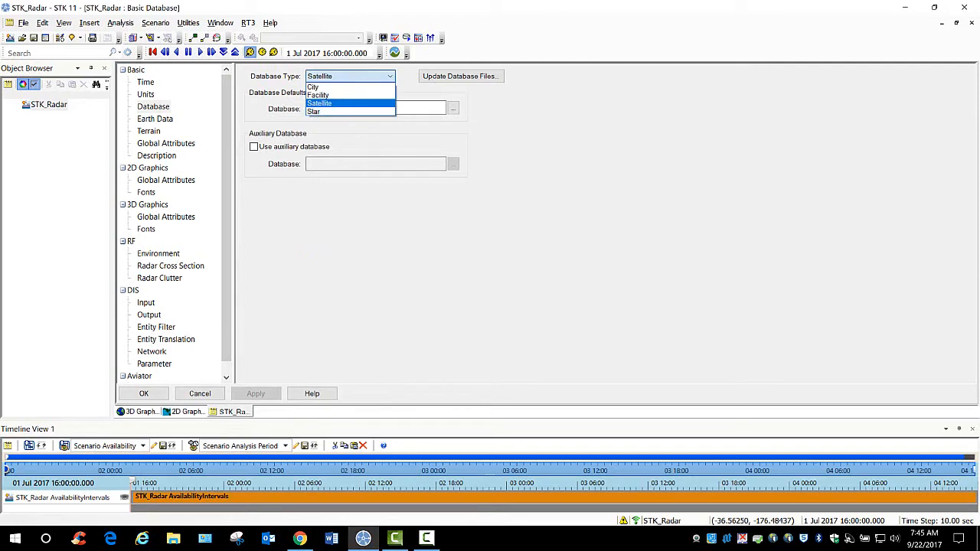
click(319, 103)
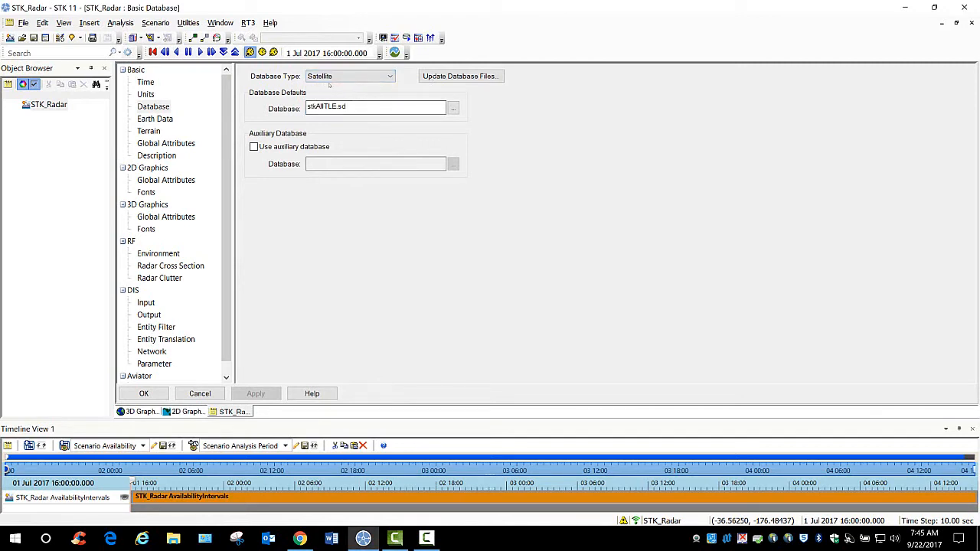
- Obtain the archived version of the specific satellite database stkAllTLE for 1 Jul 2017 16:00:00.000 UTCG
click(459, 76)
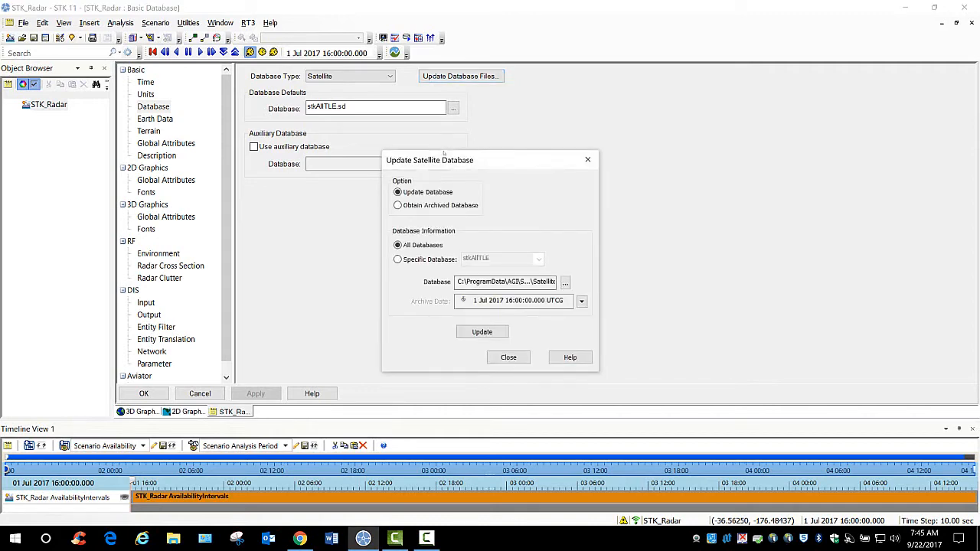
drag(440, 155, 441, 45)
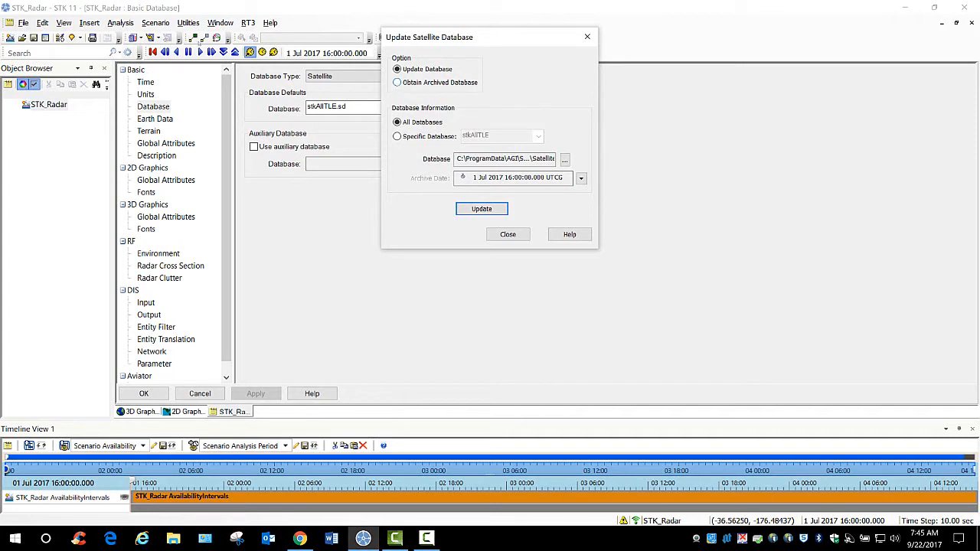
click(396, 82)
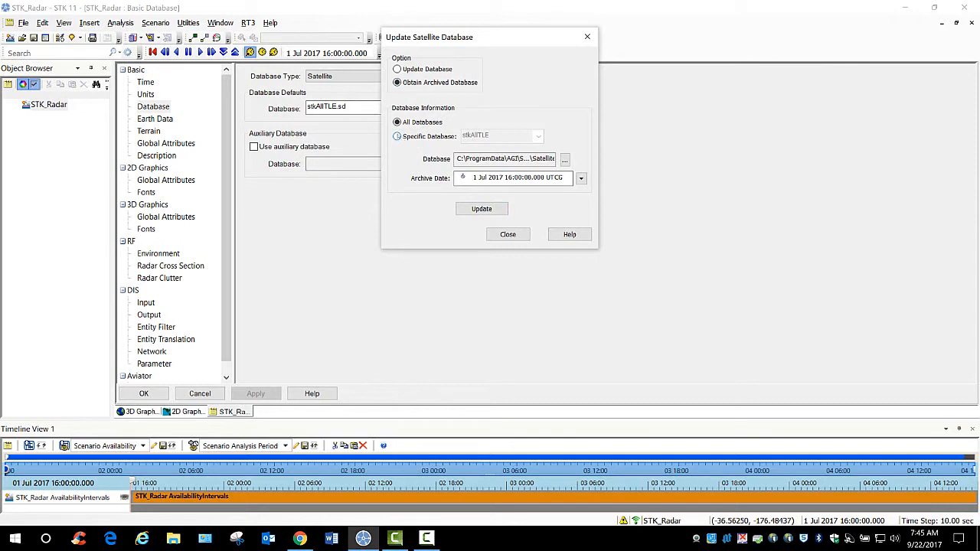
click(396, 137)
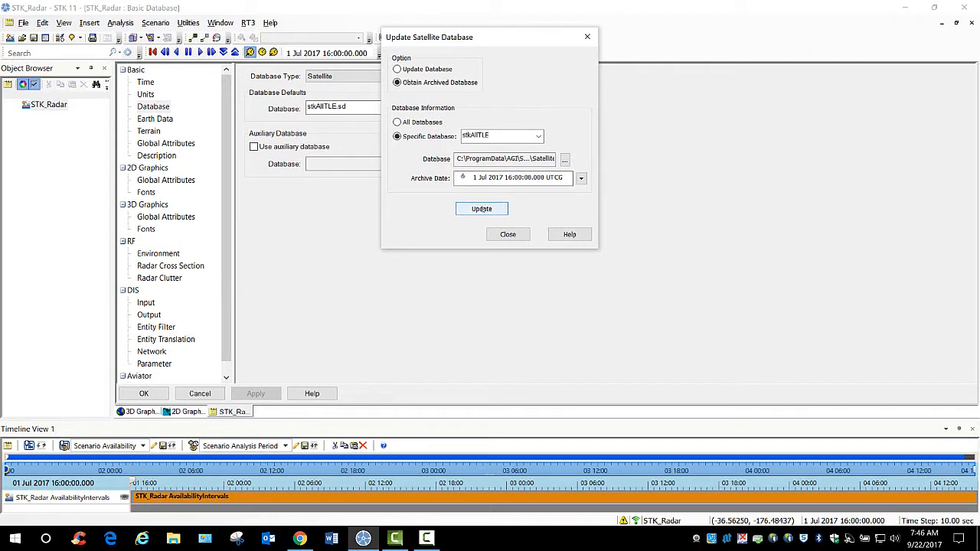
click(483, 209)
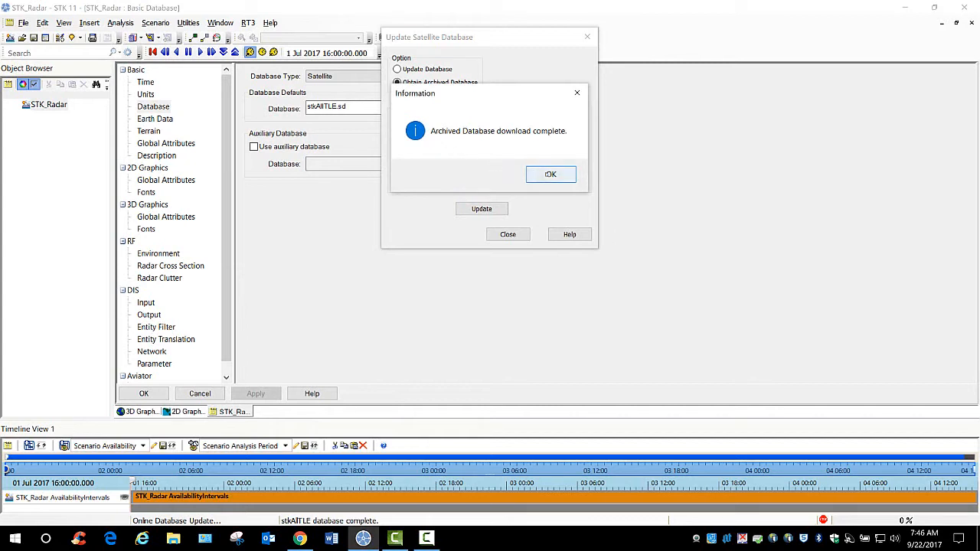
click(541, 174)
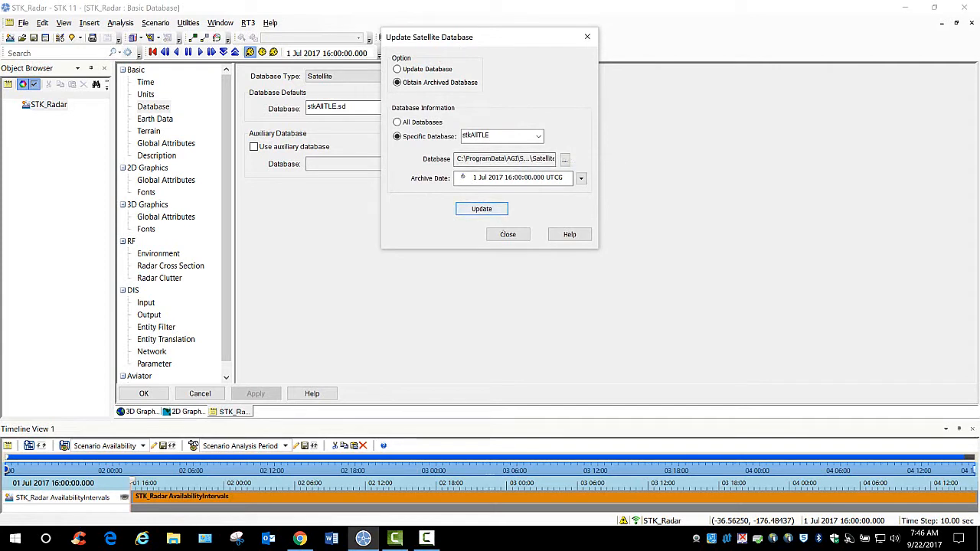
click(508, 234)
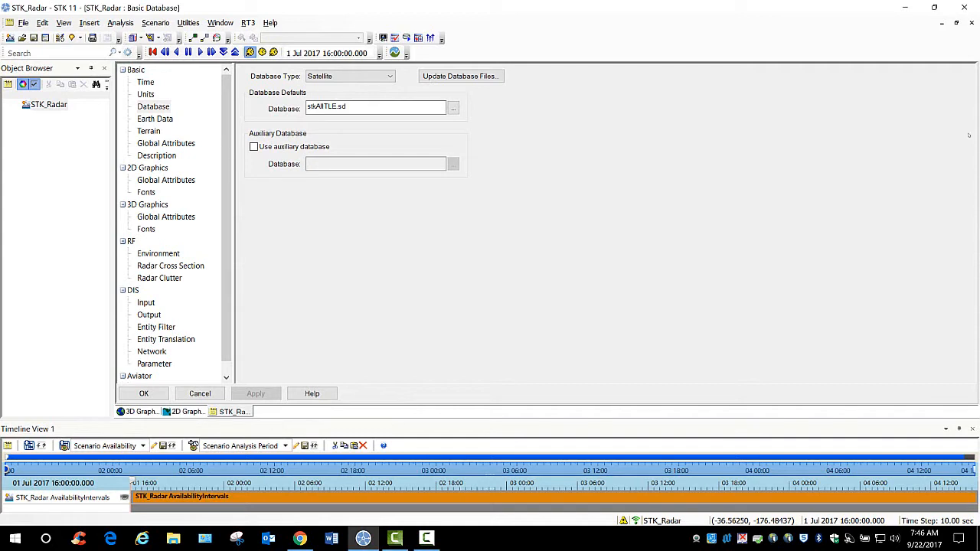
- Enable the Line-Of-Sight Terrain Mask and Coverage operations in the scenario's terrain properties, accept them, and save the scenario
key(alt+Tab)
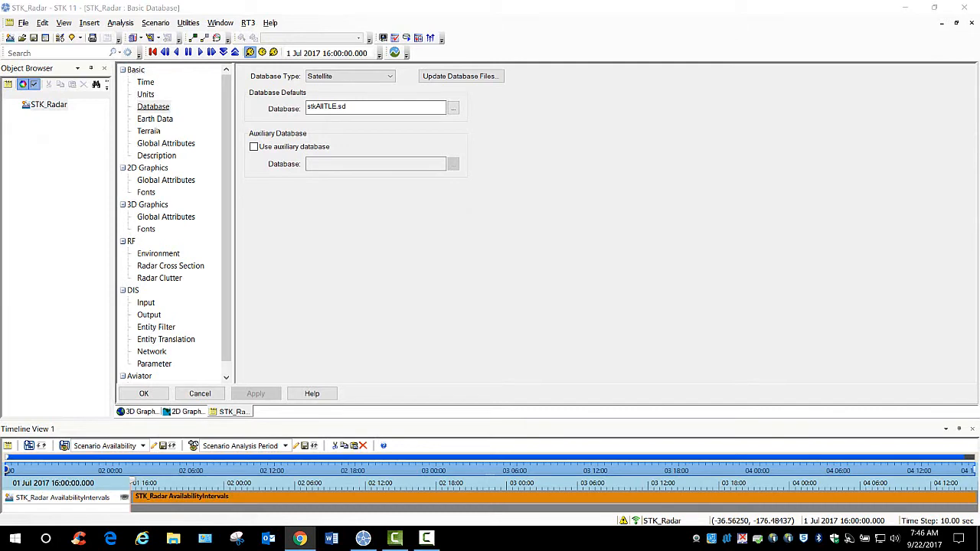
click(149, 131)
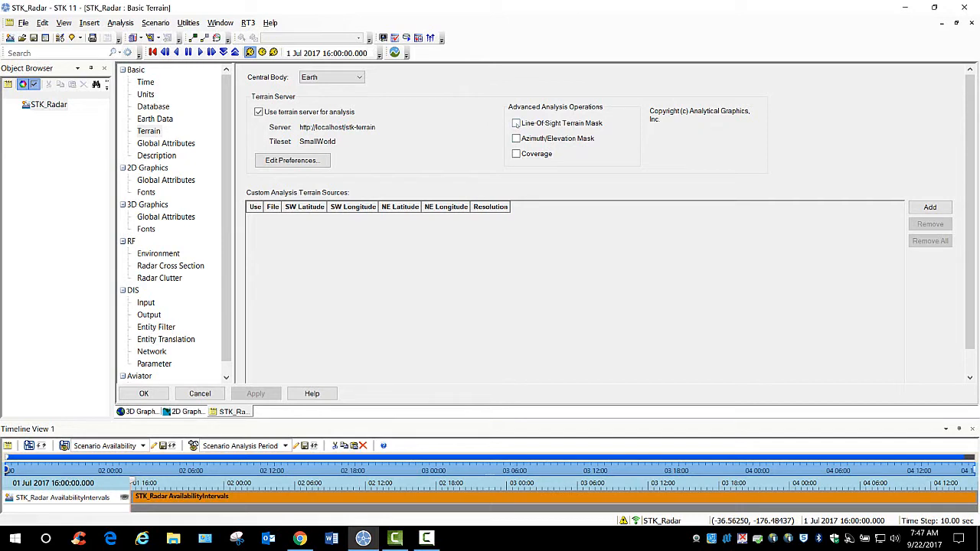
click(516, 123)
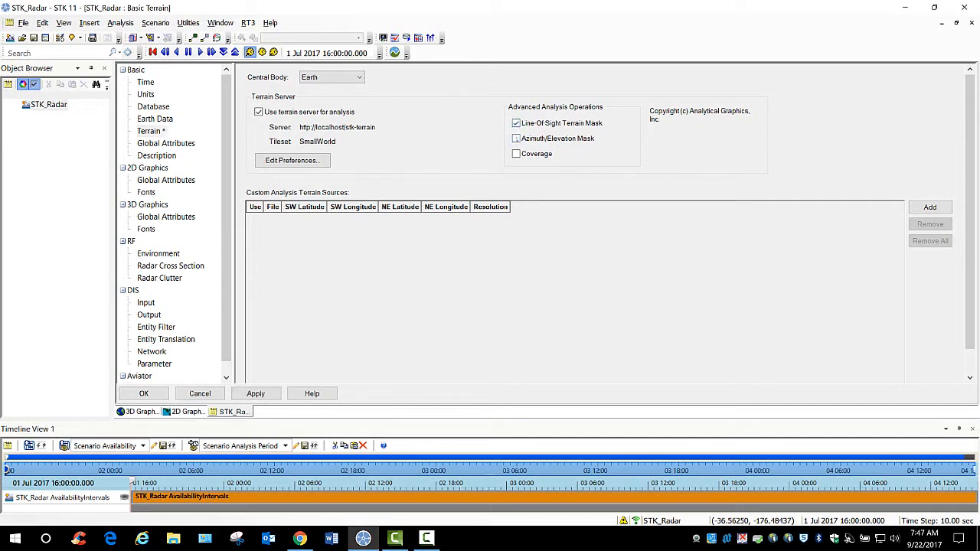
click(516, 154)
click(143, 393)
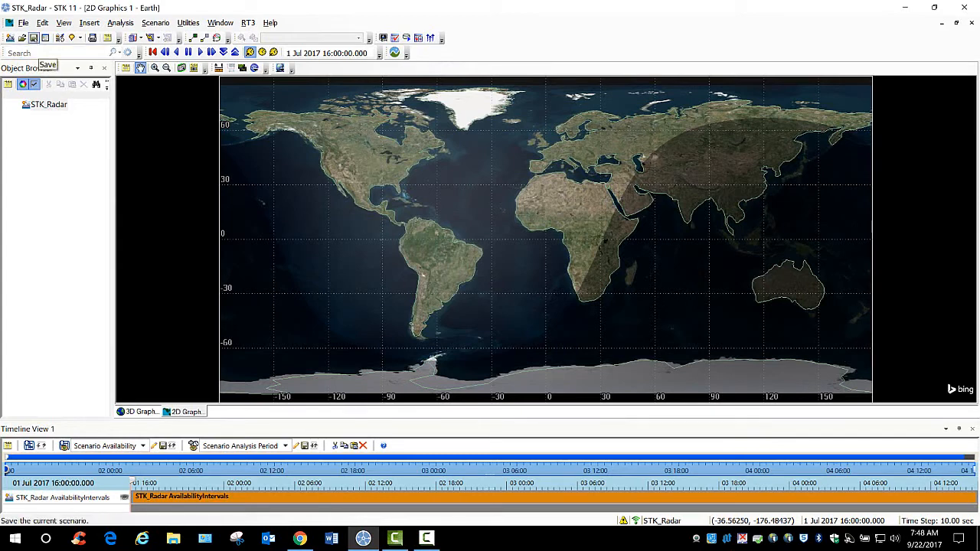
click(34, 37)
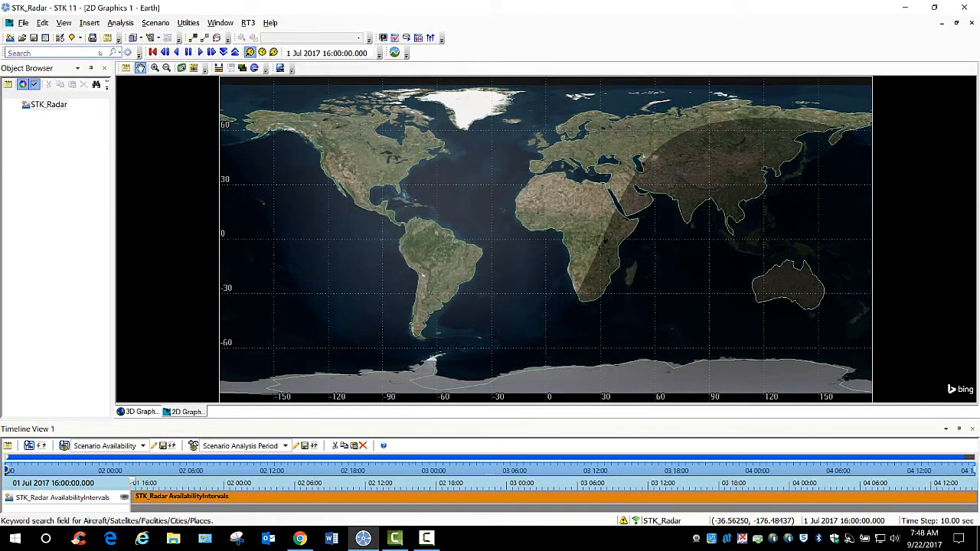
- Insert a default facility into the scenario and close the object insertion dialog
click(60, 38)
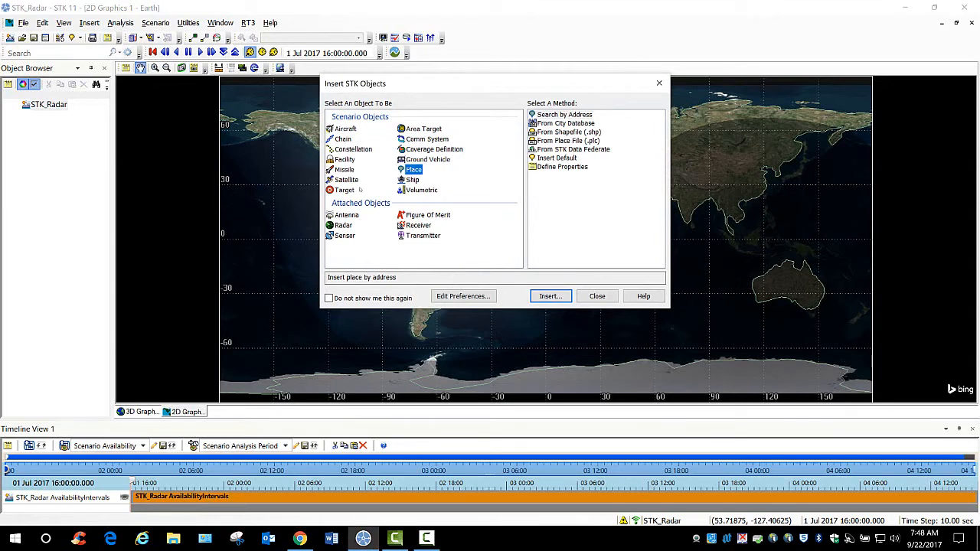
click(345, 159)
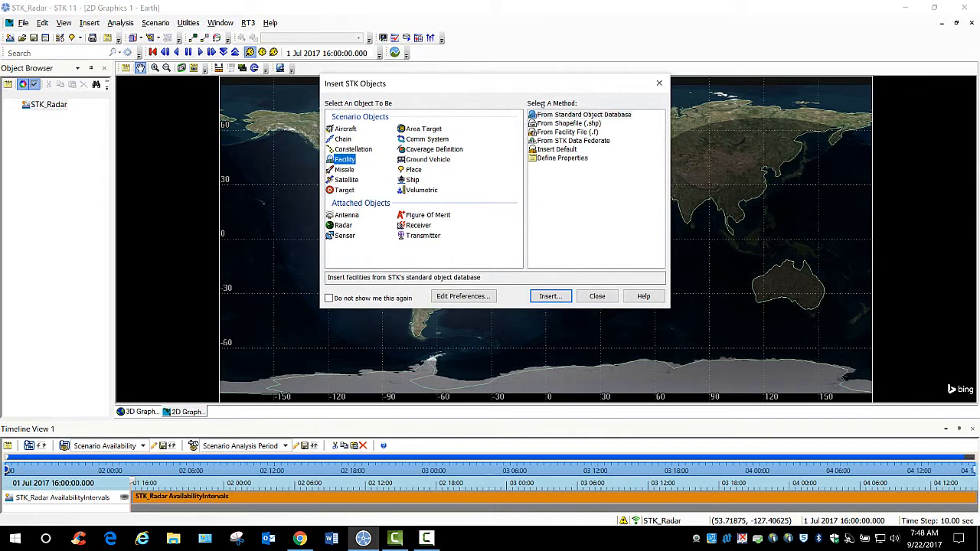
click(553, 150)
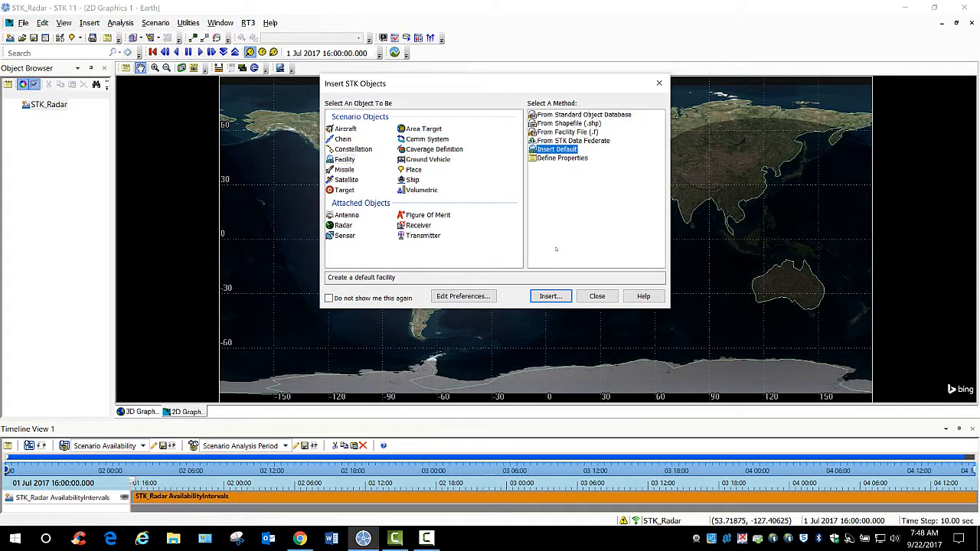
click(550, 296)
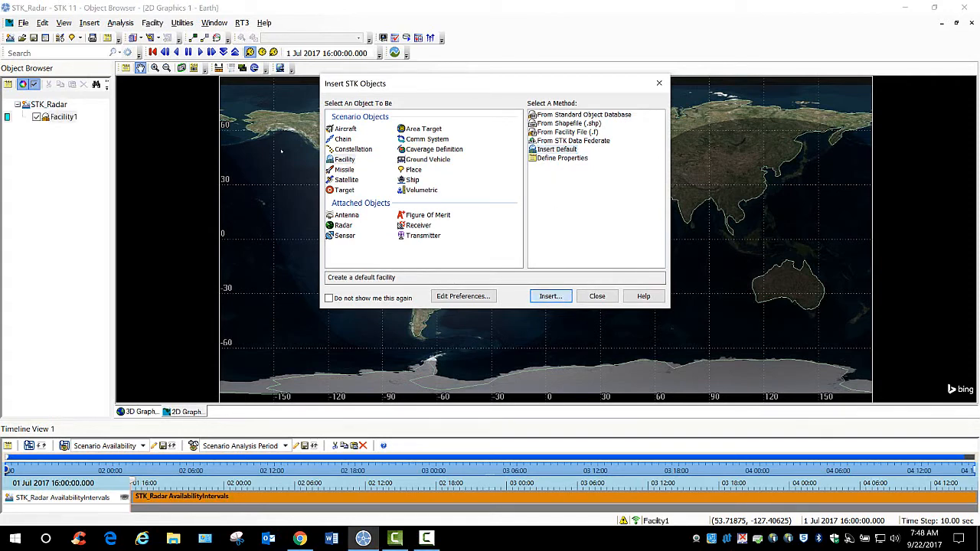
click(596, 297)
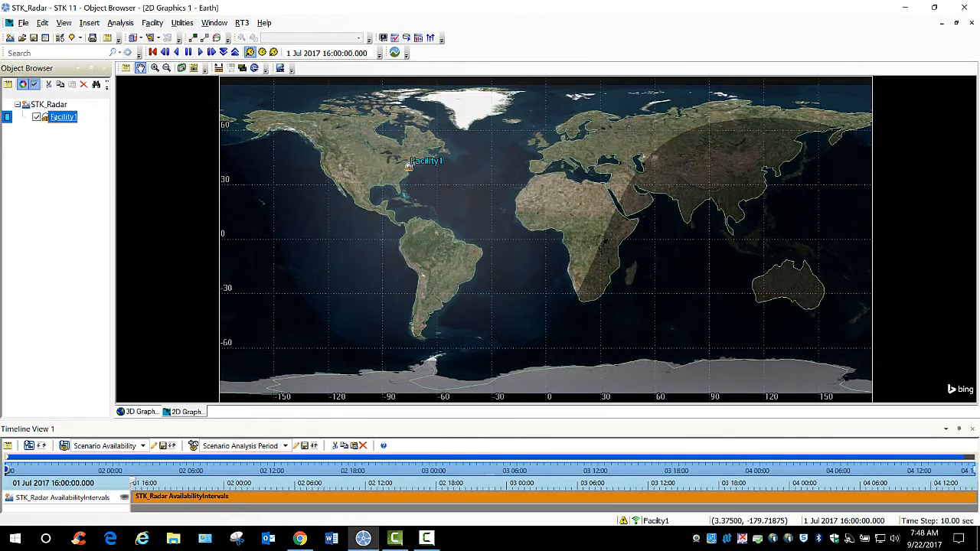
- Rename the new facility as Radar_Site
right_click(57, 116)
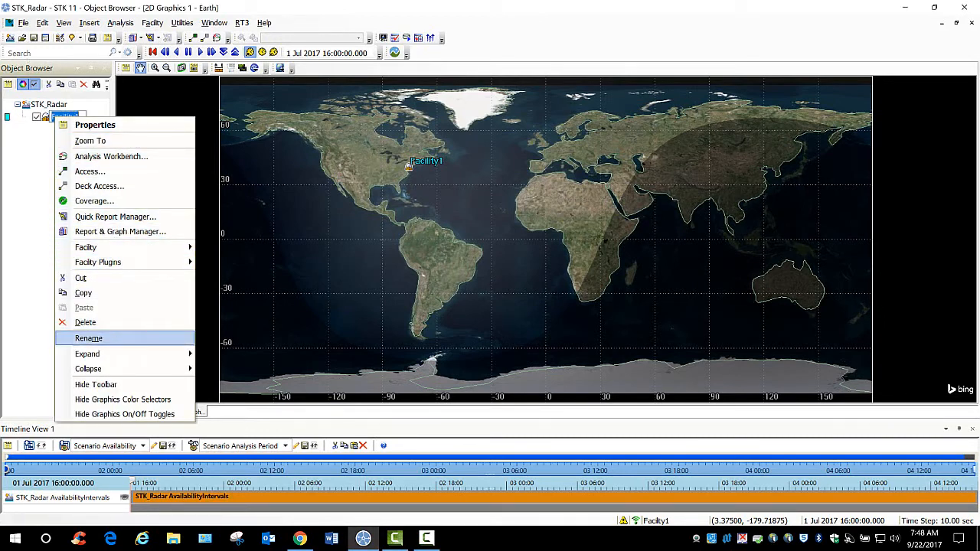
click(89, 337)
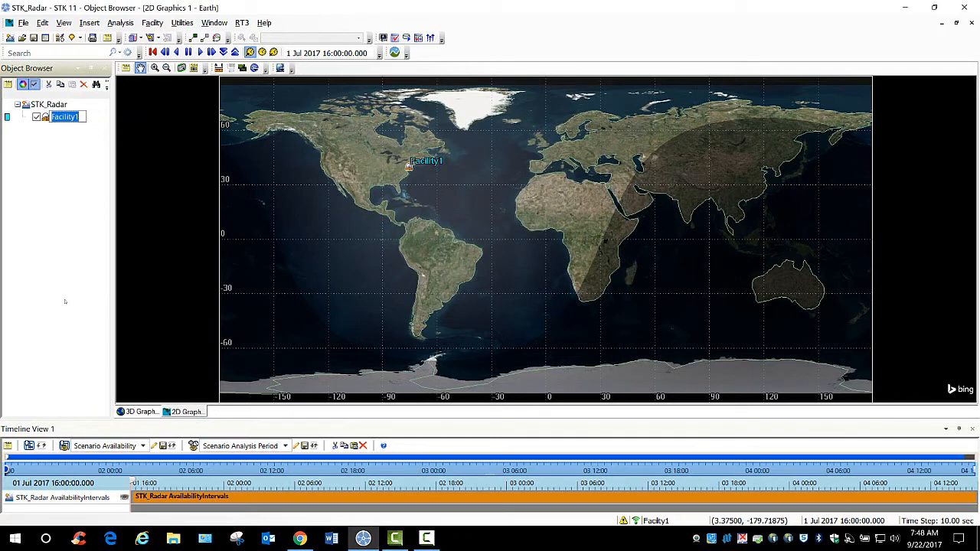
text(Radar_Site)
key(Return)
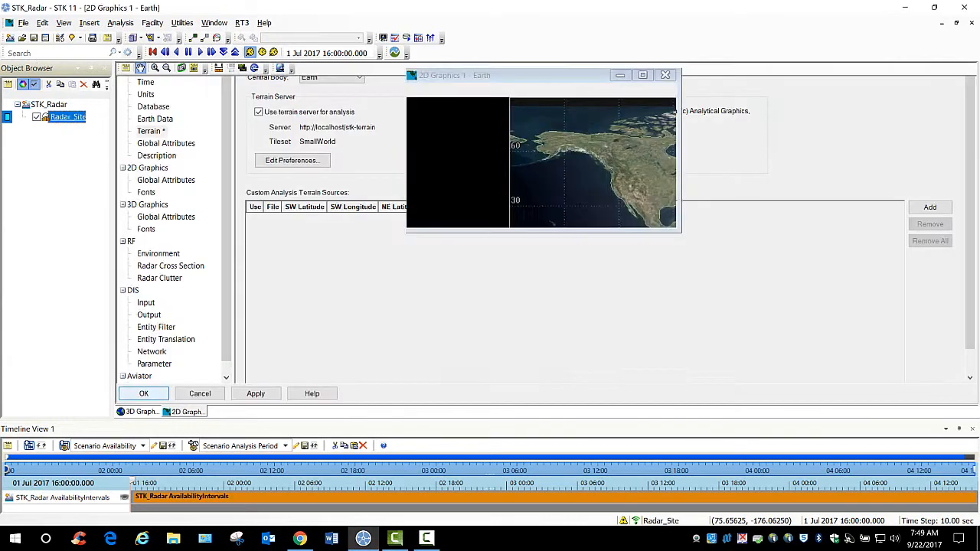
- Set Radar_Site's geodetic position to latitude 30.5301 deg and longitude -86.2135 deg in its properties and apply it
click(67, 117)
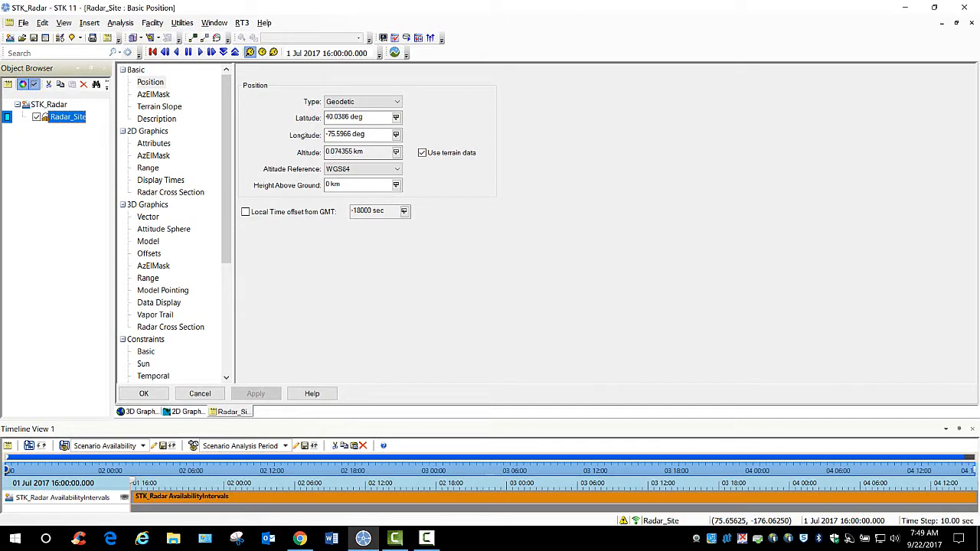
click(331, 116)
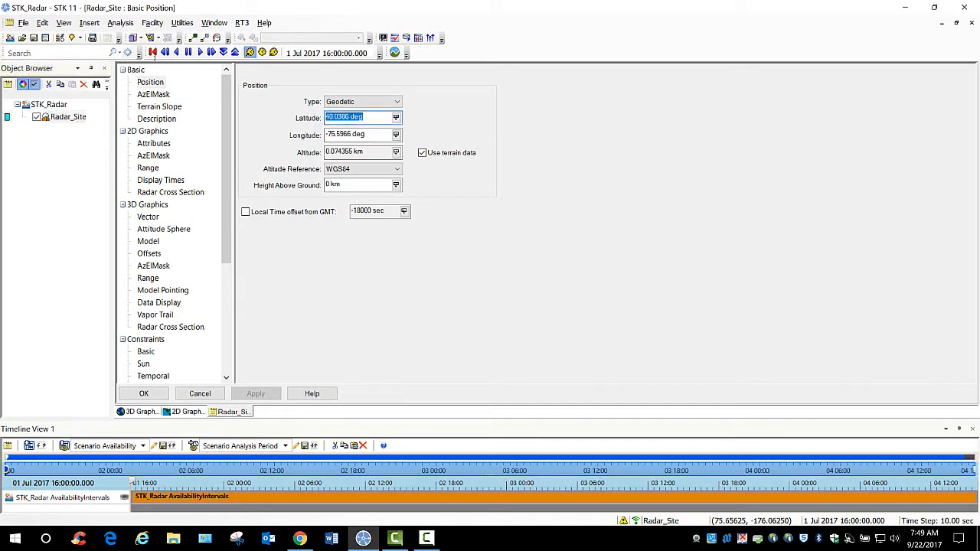
text(30)
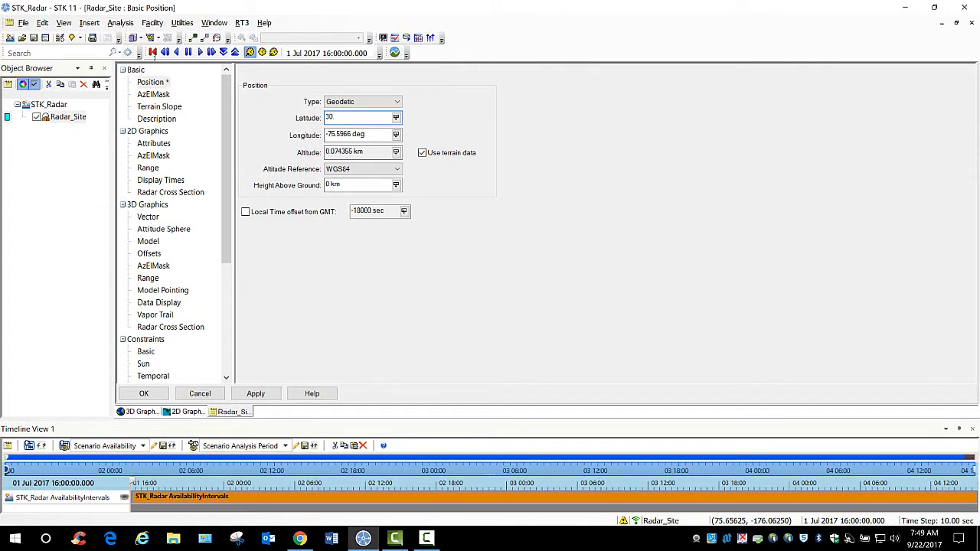
text(.5301)
key(Tab)
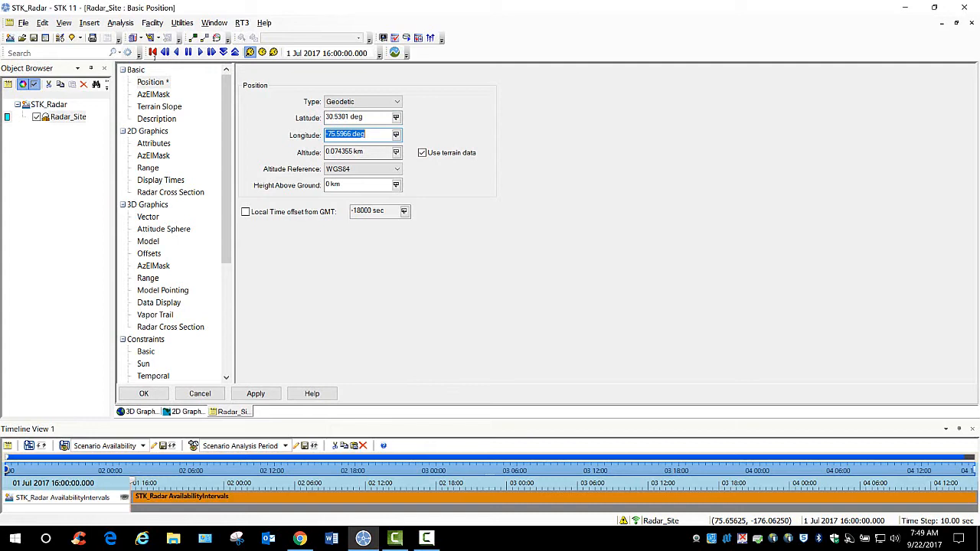
text(-86.2135)
click(258, 393)
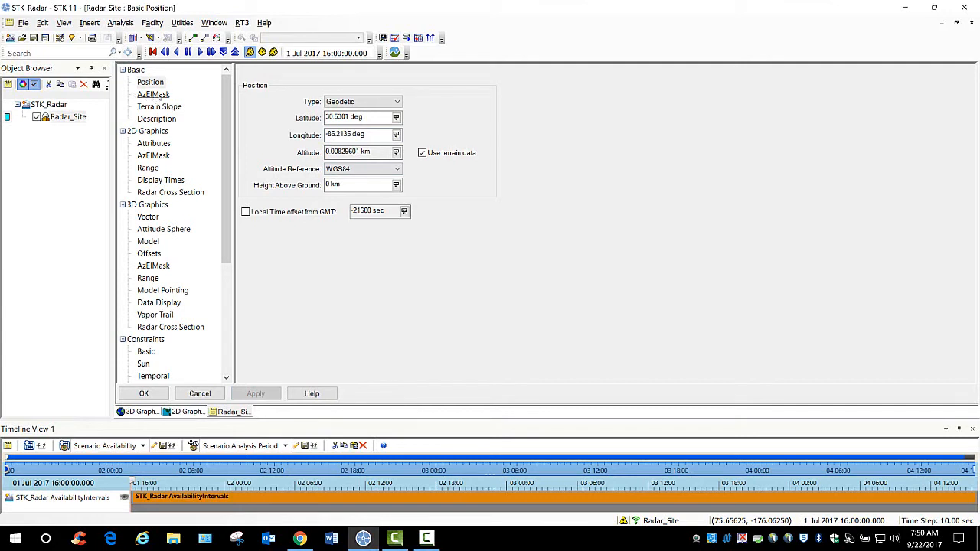
- Base Radar_Site's AzElMask on Terrain Data with the mask used for the access constraint, accept the properties, and save the scenario
click(153, 94)
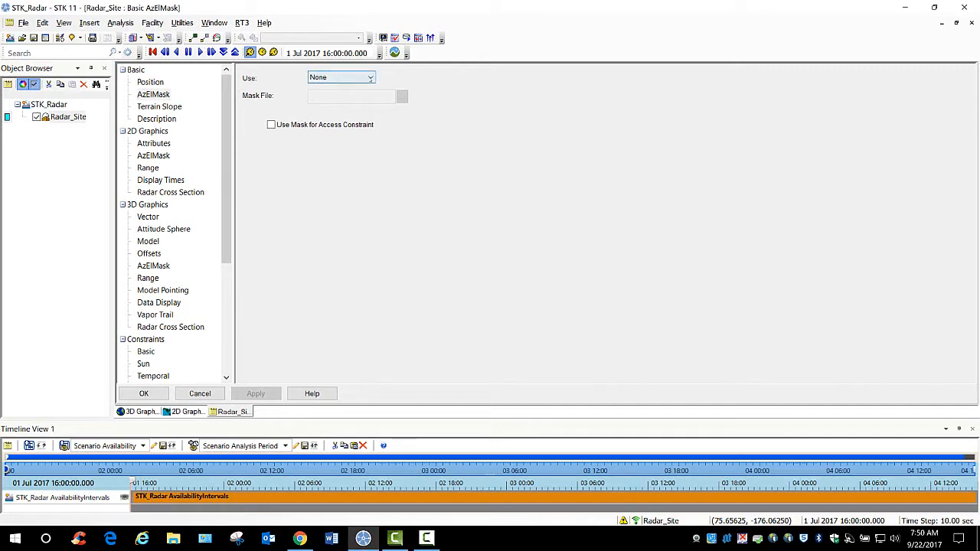
click(370, 77)
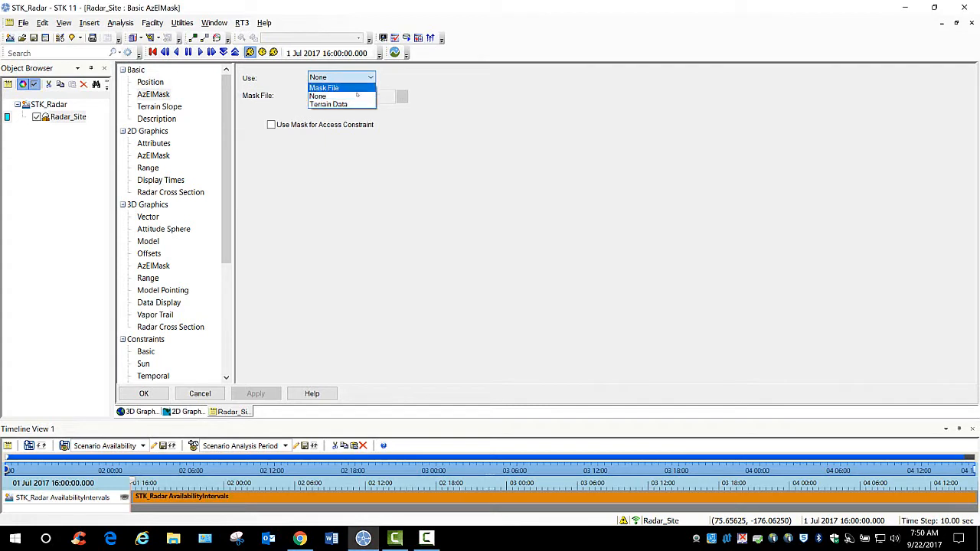
click(328, 104)
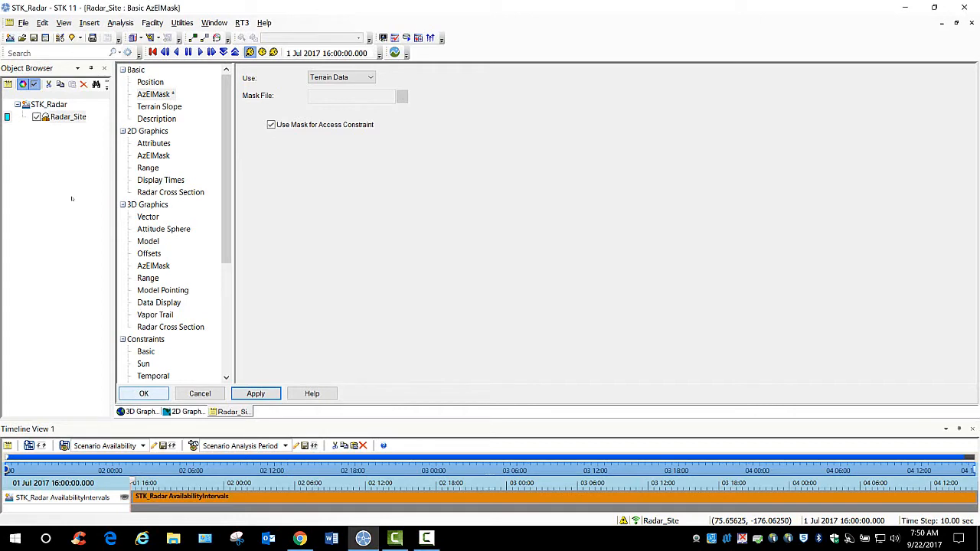
key(Return)
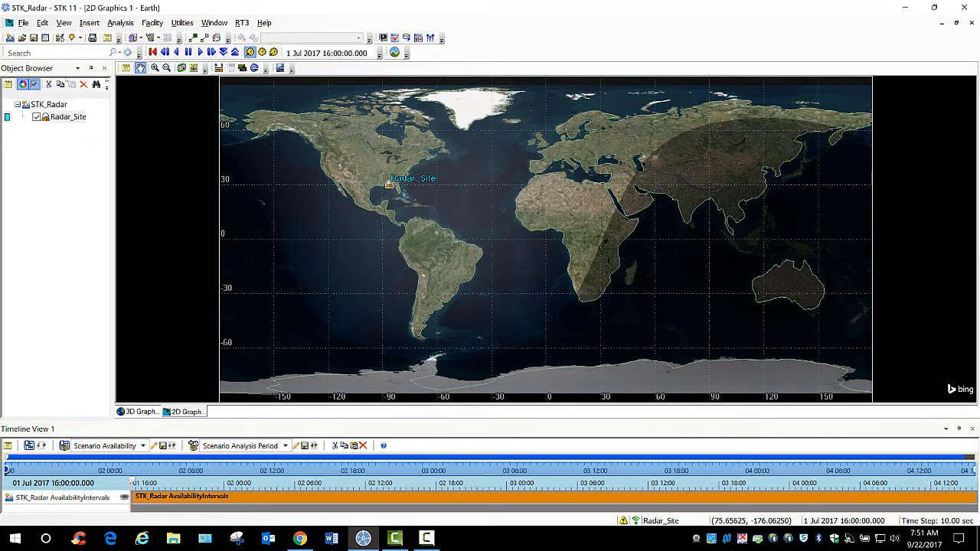
click(32, 38)
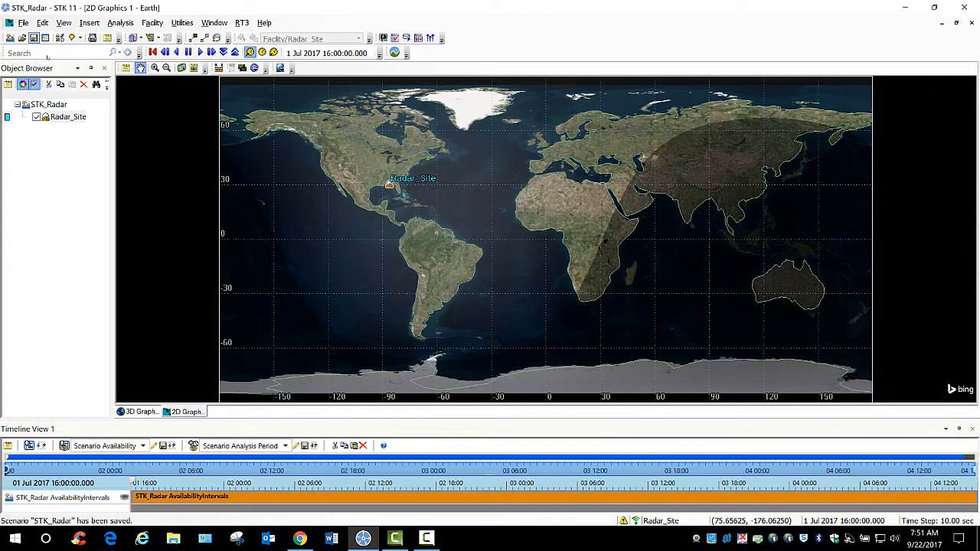
click(299, 538)
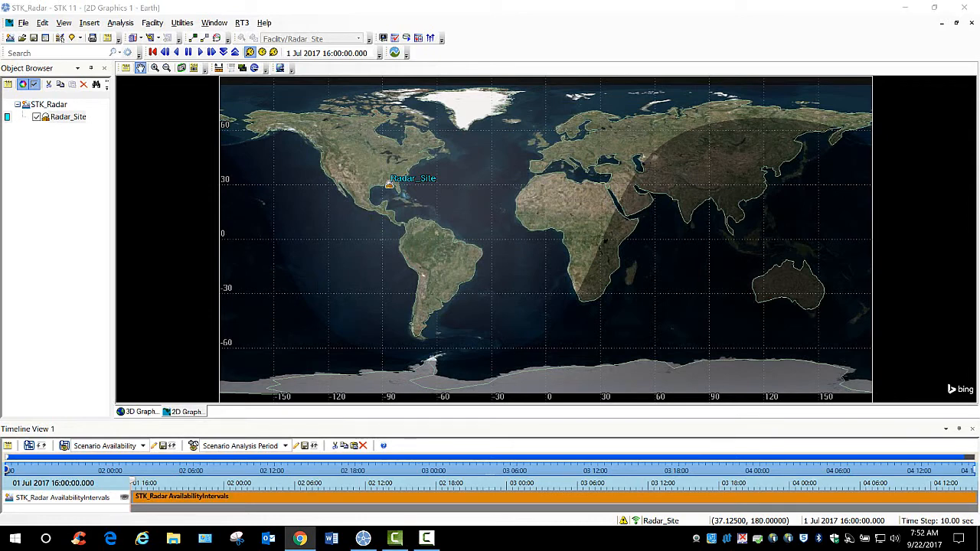
- Insert a default sensor attached to Radar_Site and close the object insertion dialog
click(60, 37)
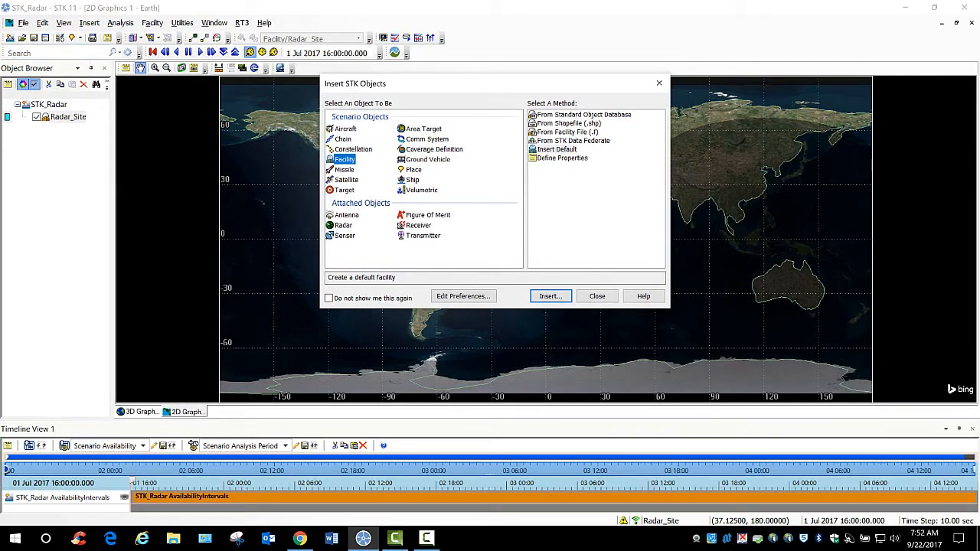
click(343, 237)
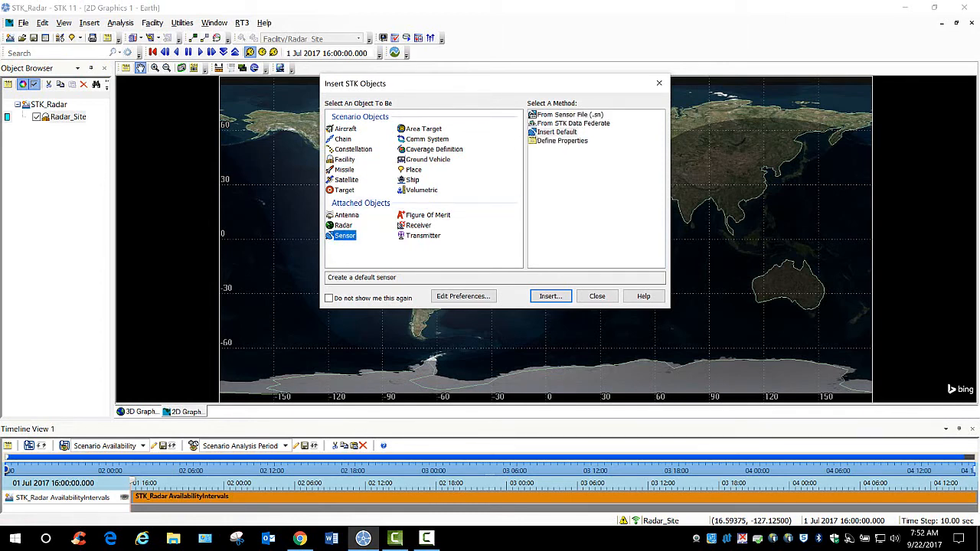
click(557, 132)
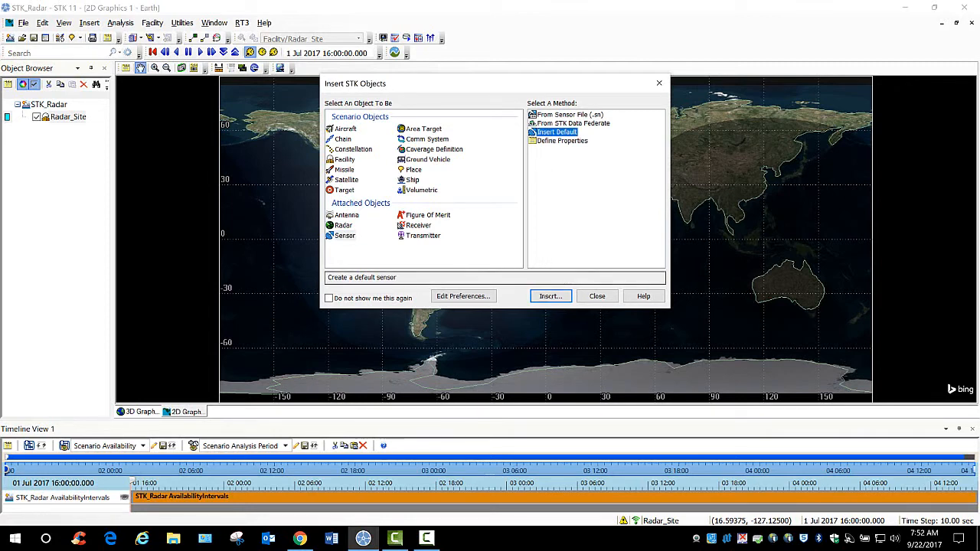
click(550, 296)
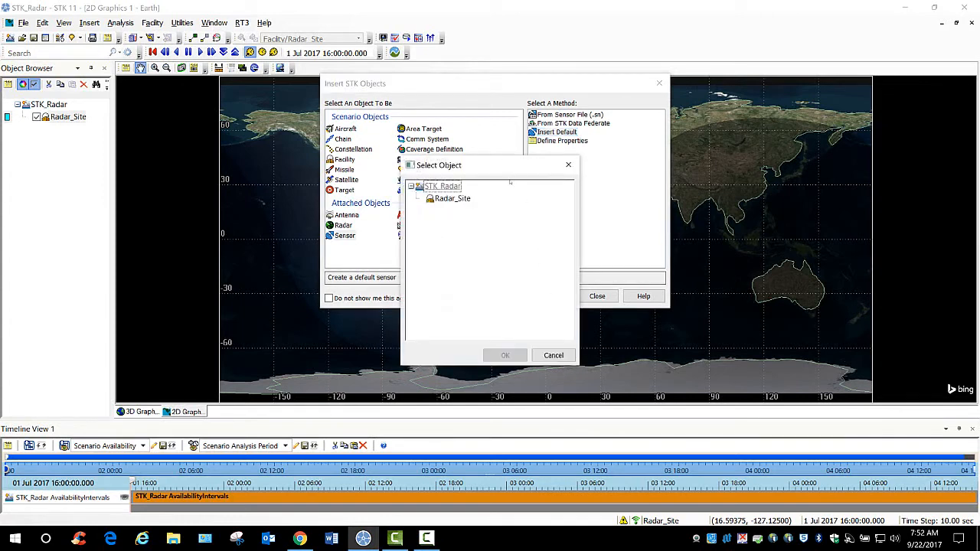
drag(494, 165, 506, 56)
click(464, 89)
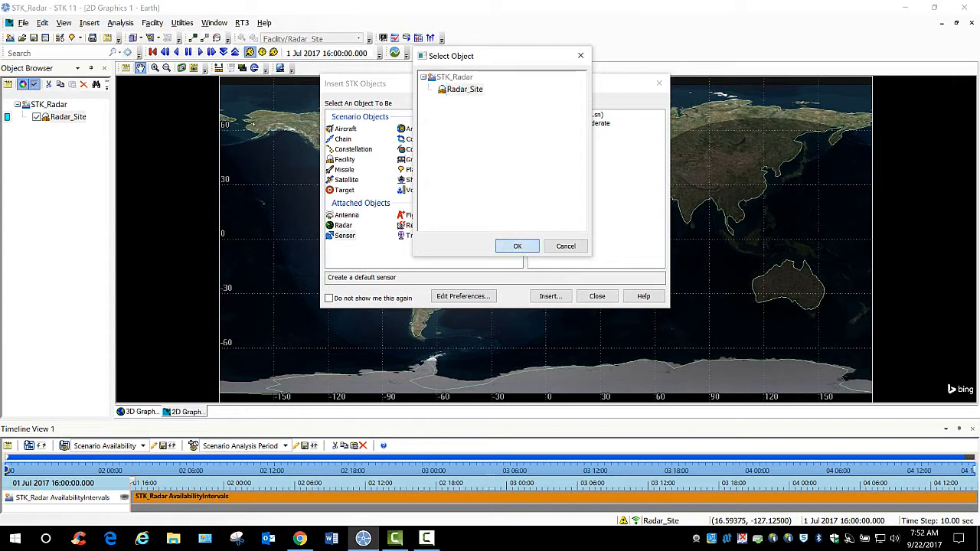
click(507, 245)
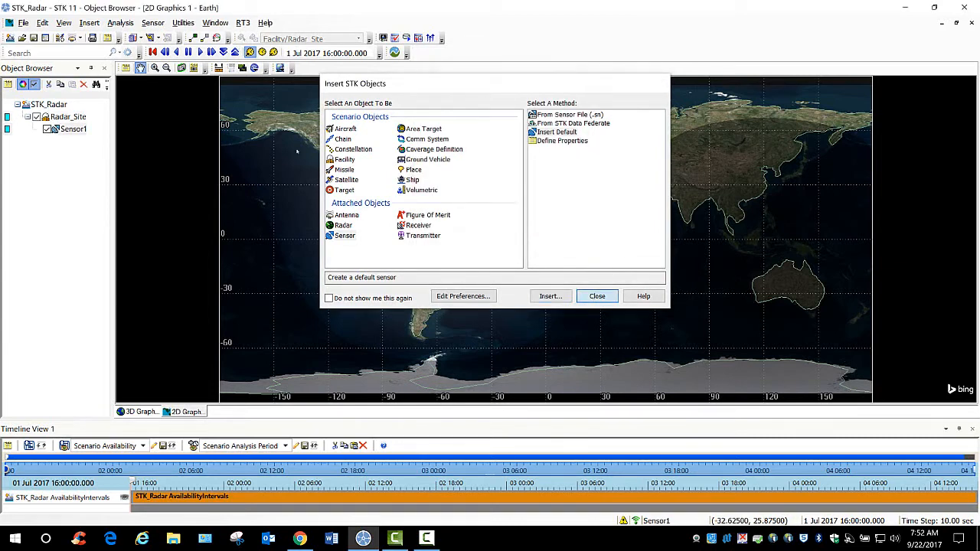
click(596, 297)
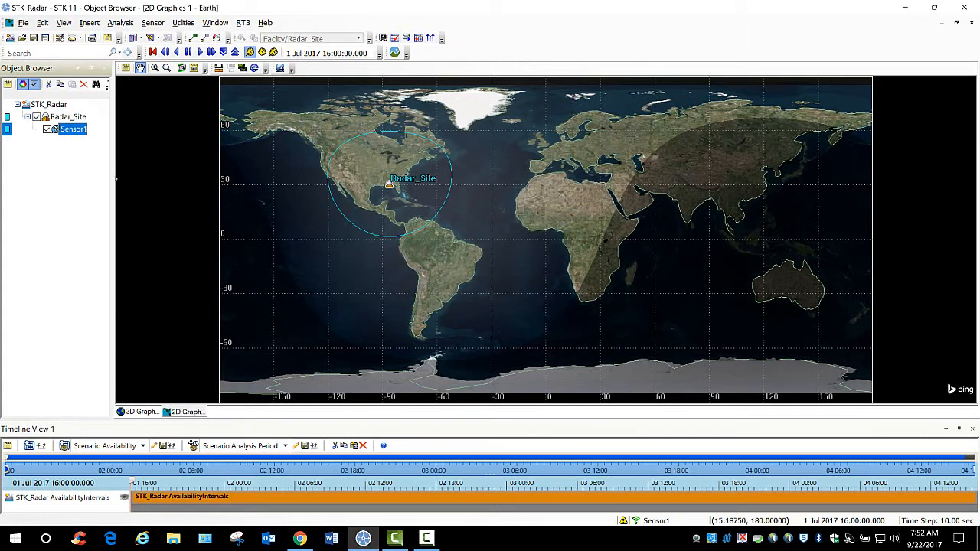
- Rename the sensor under Radar_Site as Radar_FOV
key(F2)
right_click(75, 131)
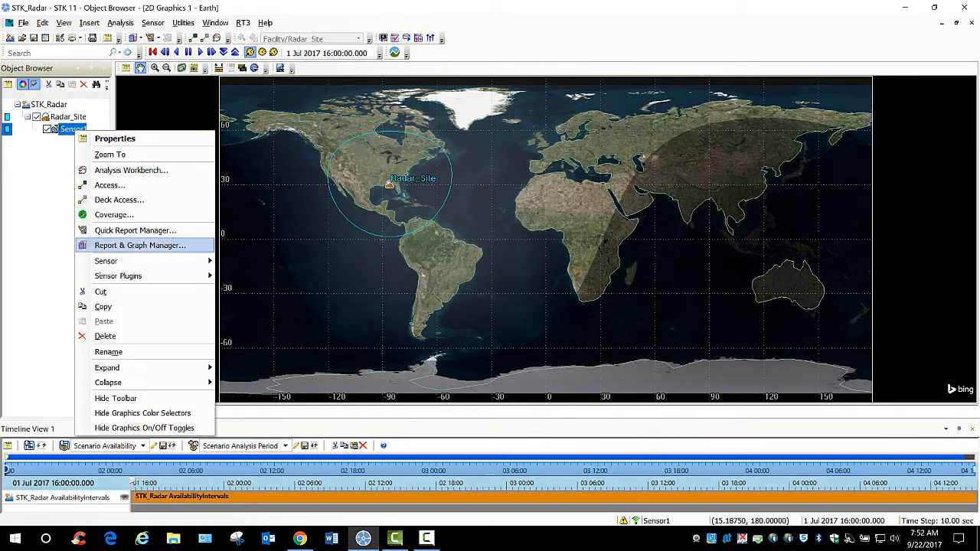
click(108, 351)
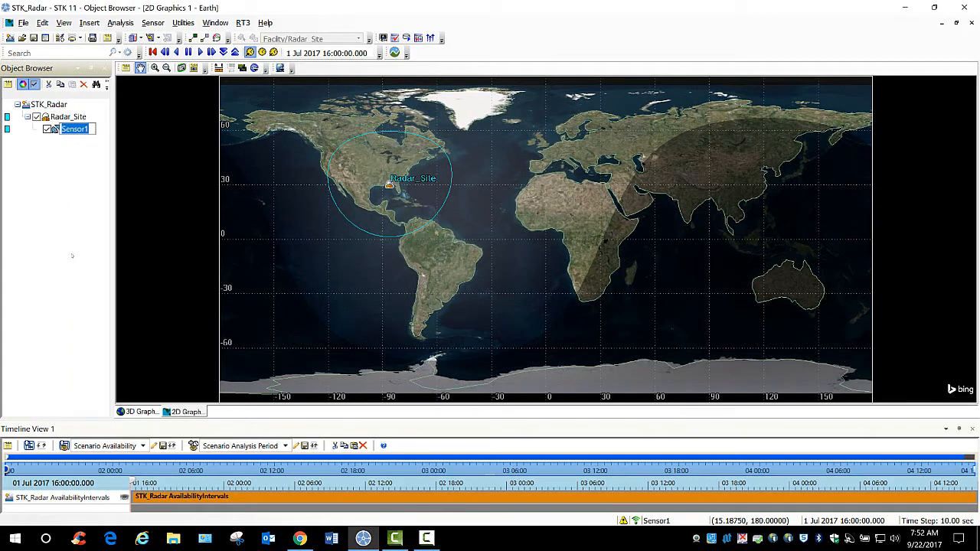
text(Radar_FOV)
key(Return)
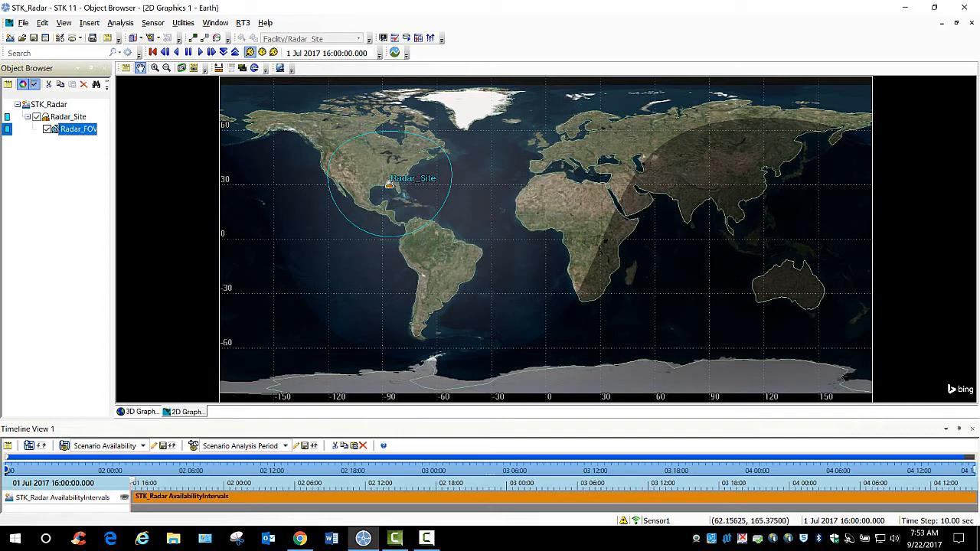
key(alt+Tab)
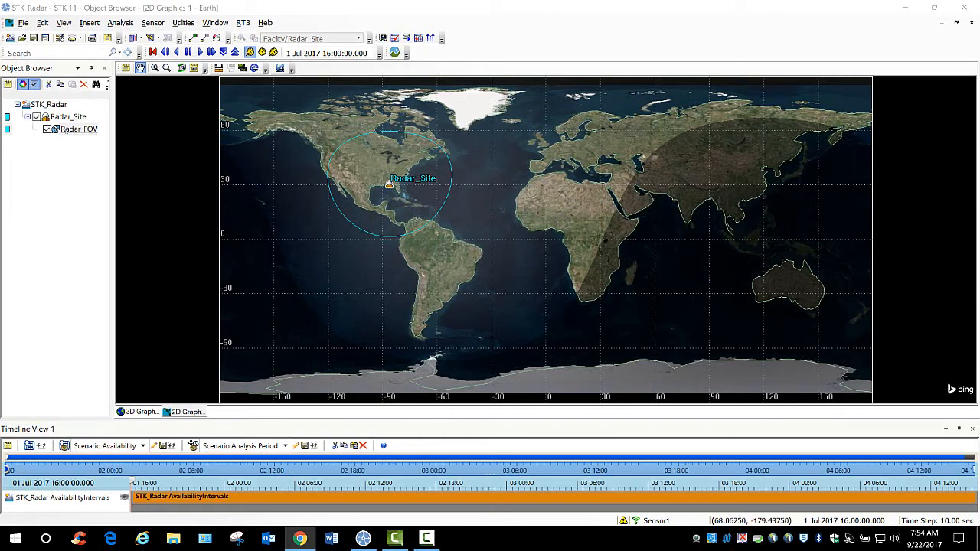
- Make Radar_FOV a rectangular sensor with a 50 deg vertical and 60 deg horizontal half angle, and apply the definition
right_click(66, 129)
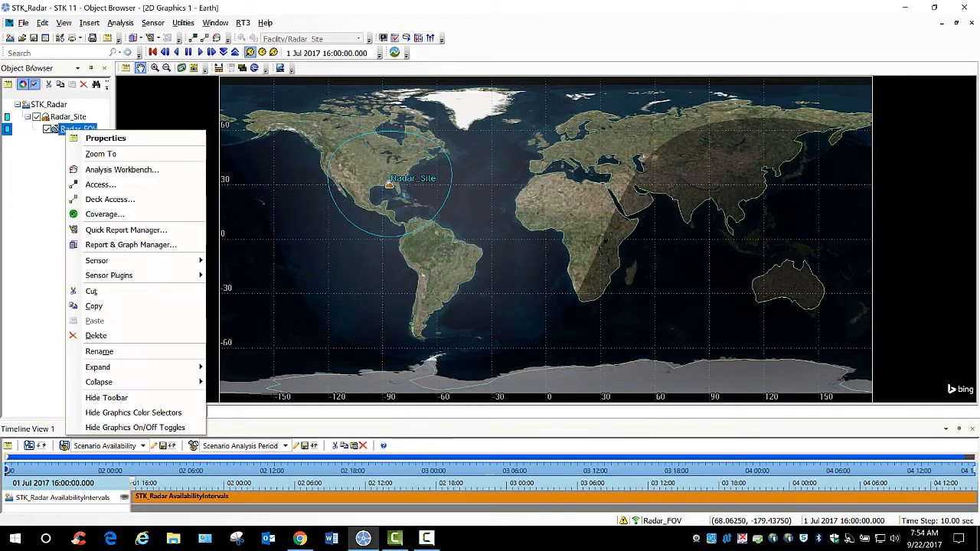
click(106, 138)
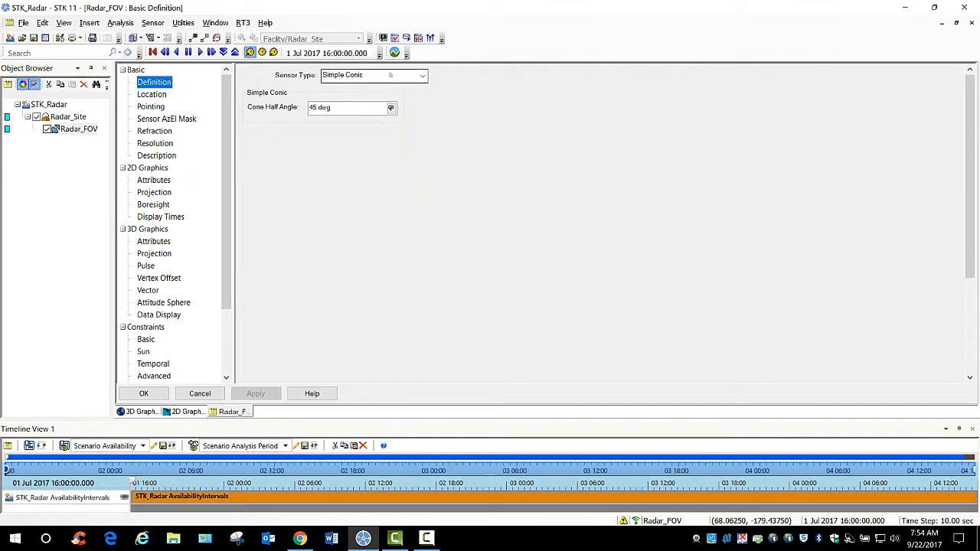
click(420, 75)
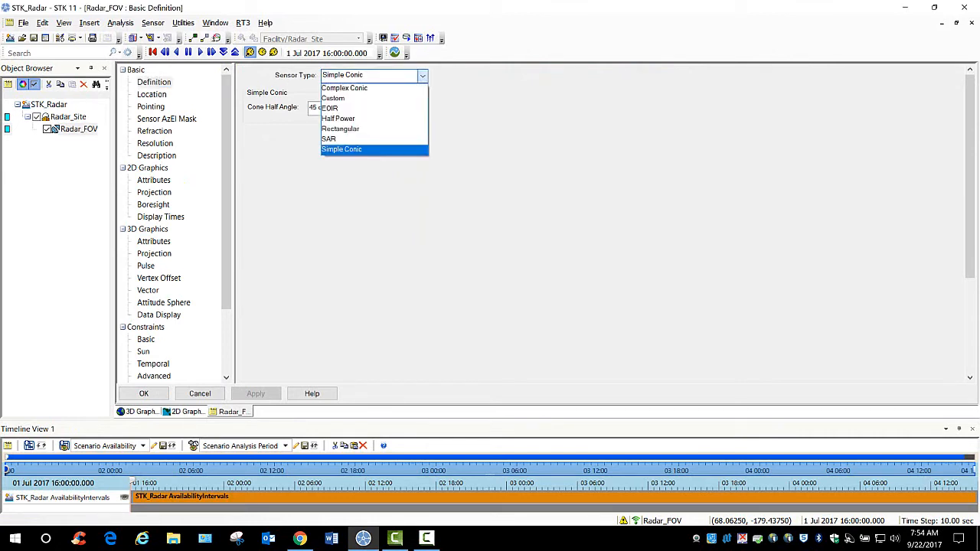
click(371, 128)
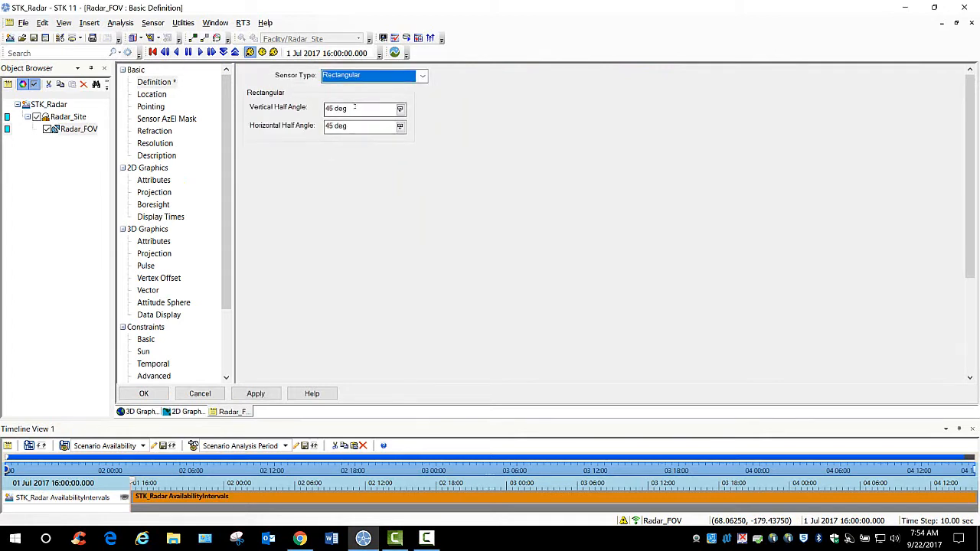
drag(354, 108, 322, 116)
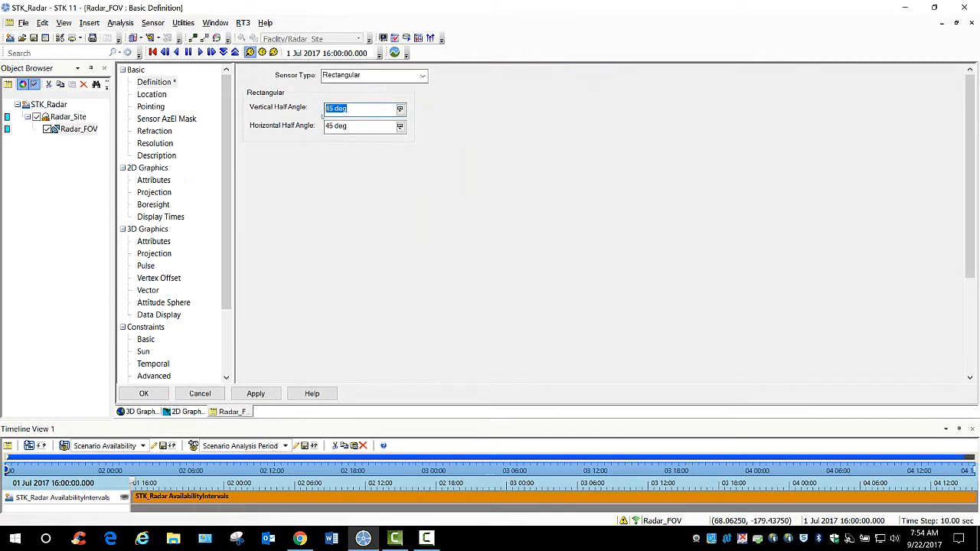
text(50)
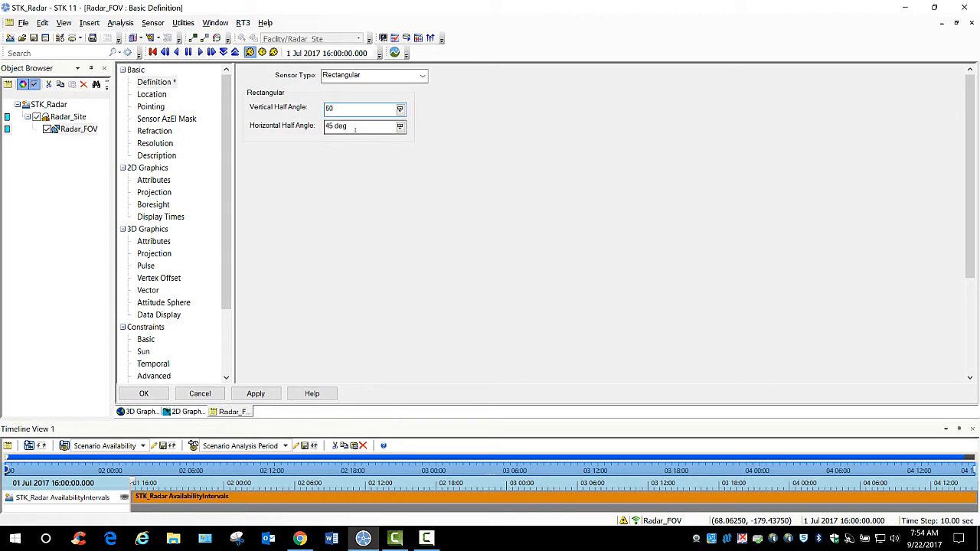
key(Tab)
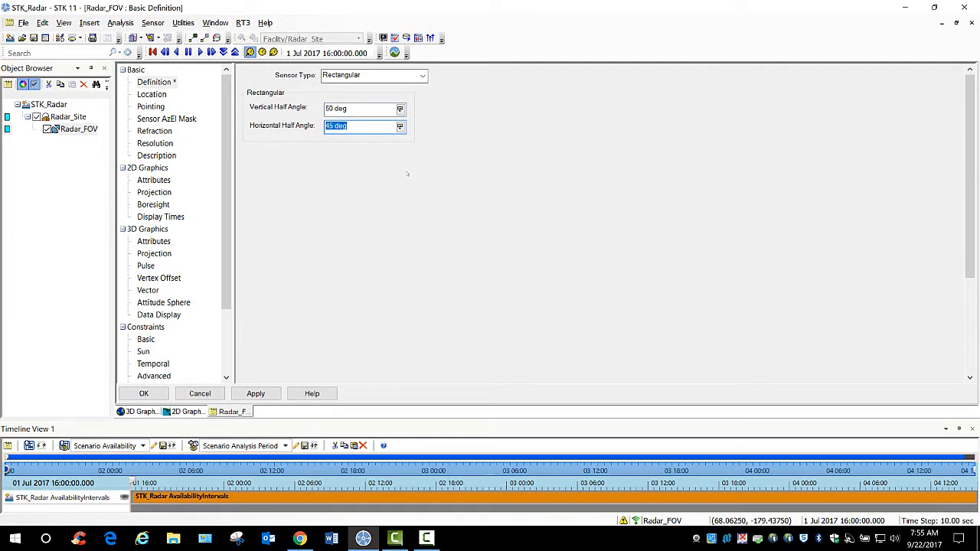
text(60)
click(264, 395)
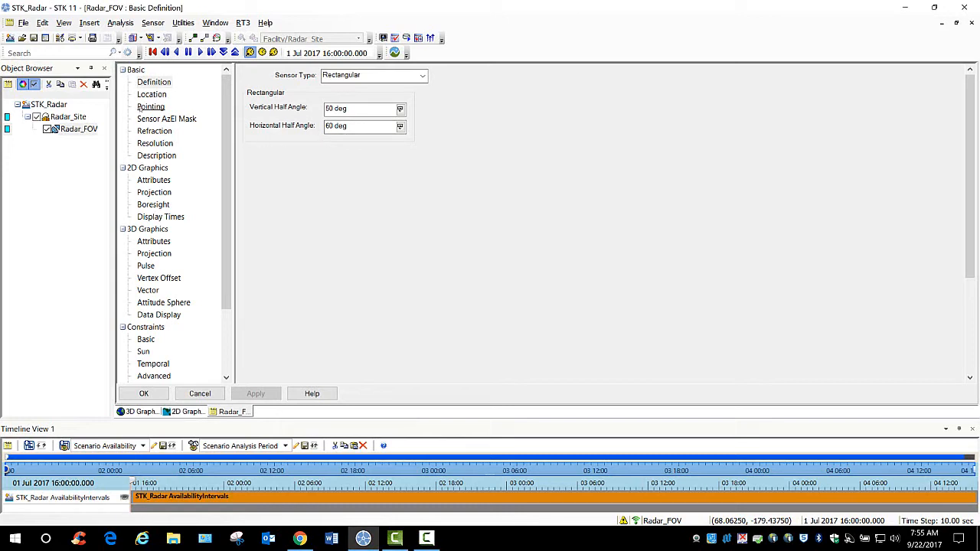
- Point Radar_FOV at a fixed azimuth of 180 deg and elevation of 50 deg, and apply the pointing
click(150, 107)
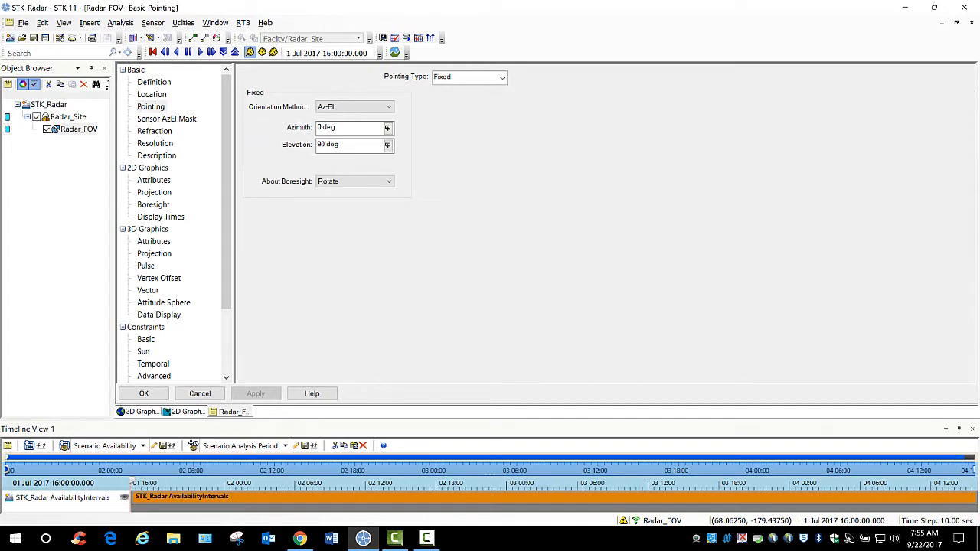
double_click(343, 127)
text(180)
key(Tab)
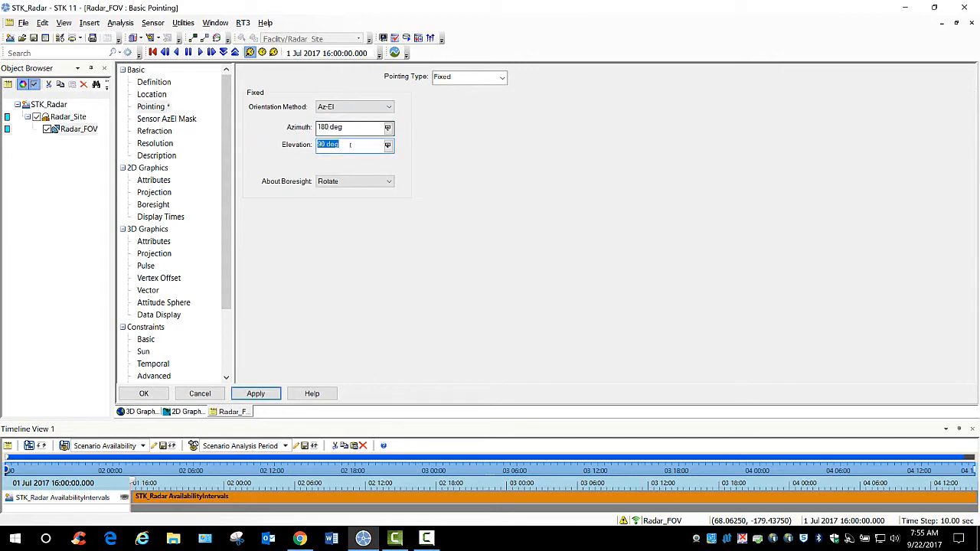
text(50)
key(Tab)
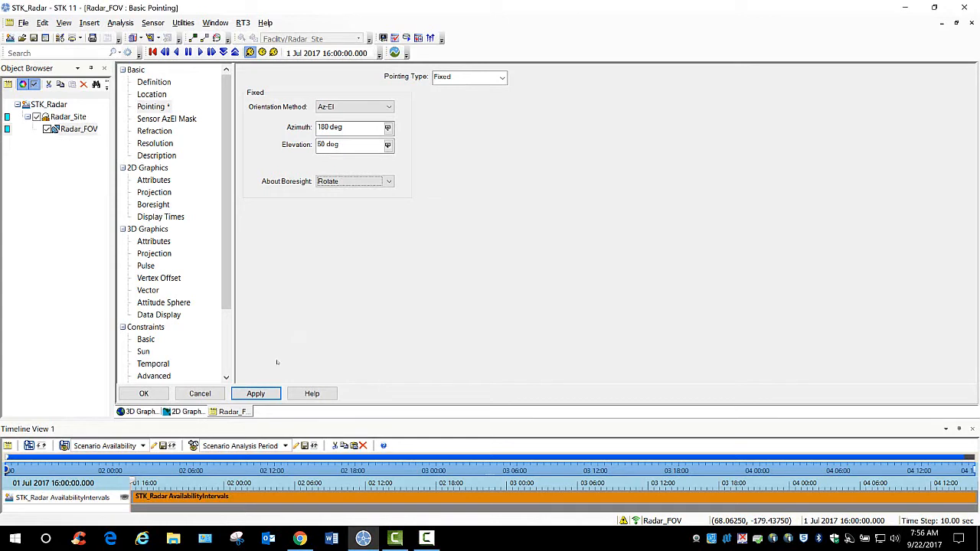
click(257, 394)
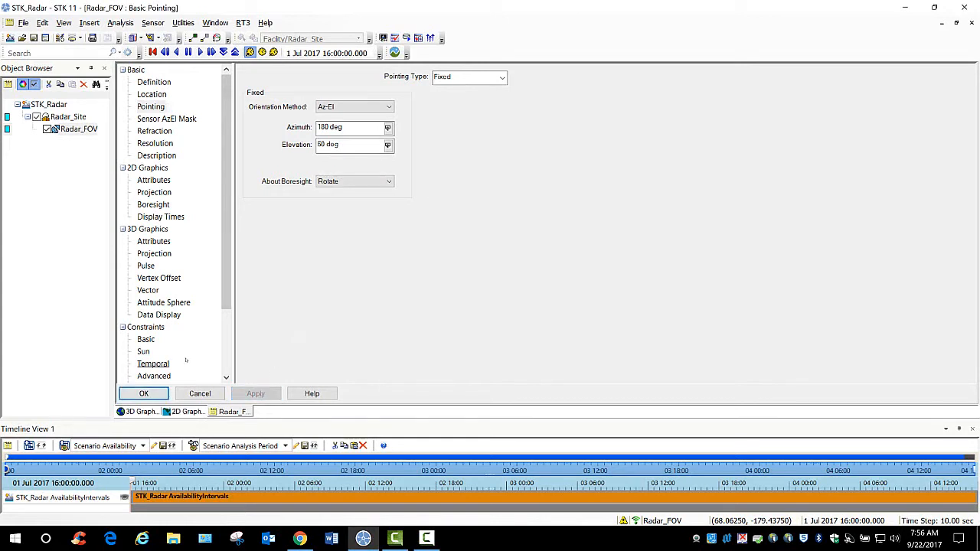
- Constrain Radar_FOV with the Az-El Mask and a maximum range of 22000 nm, and apply the basic constraints
click(145, 339)
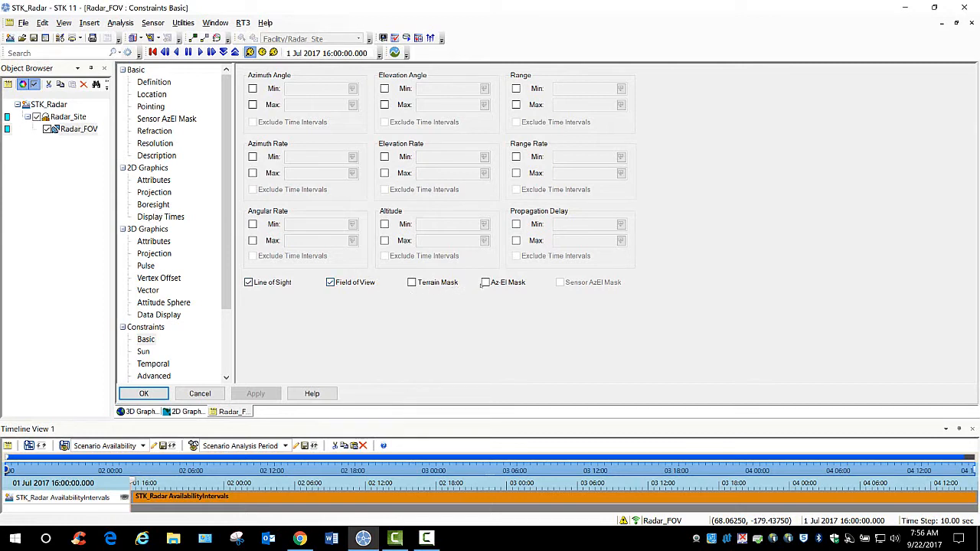
click(485, 282)
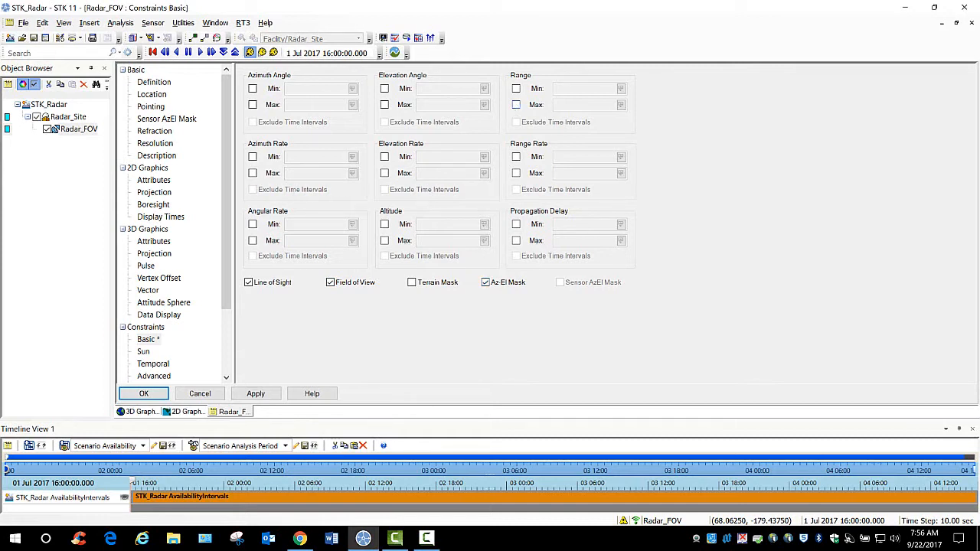
click(516, 104)
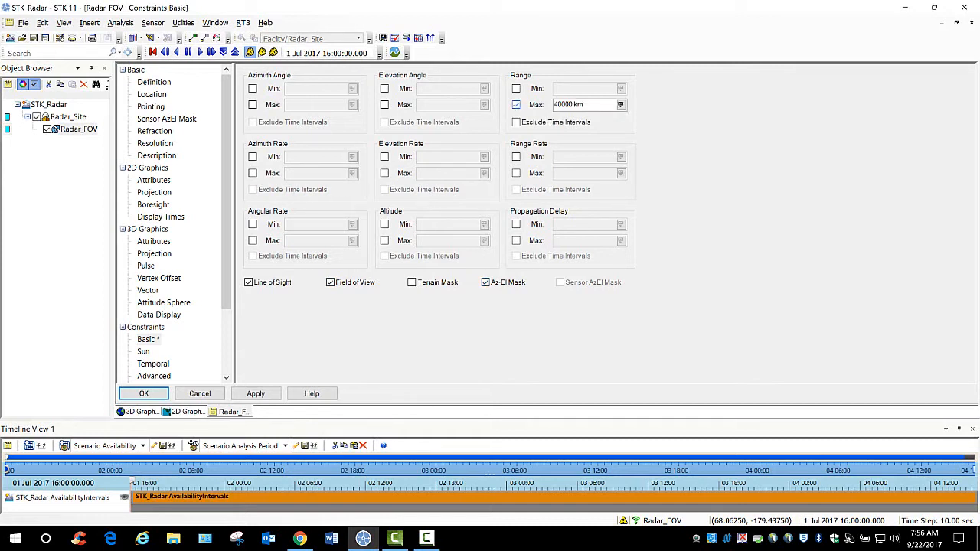
click(568, 104)
text(22000 N)
key(BackSpace)
key(BackSpace)
text(nm)
click(256, 393)
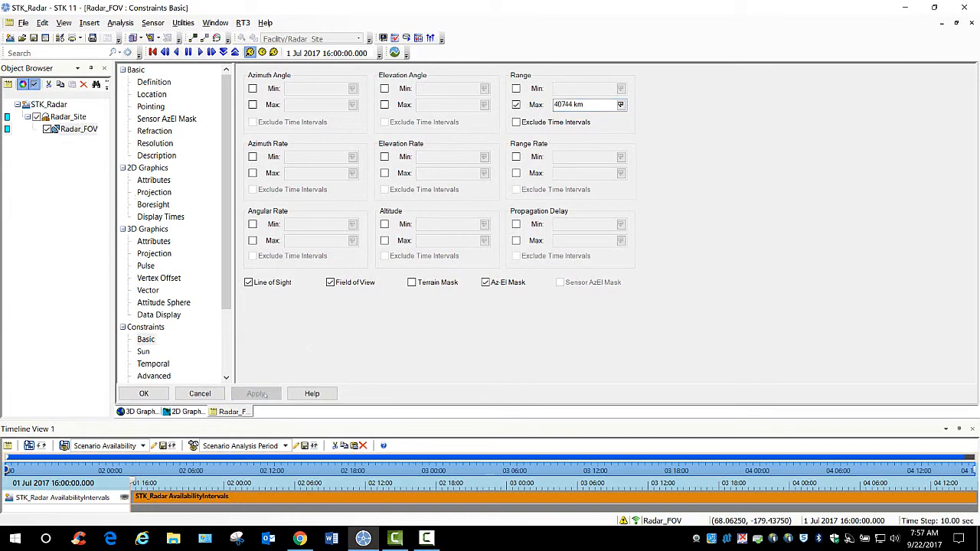
- Examine the extent and direction of Radar_FOV's projected field of view around the Earth in 3D
click(139, 411)
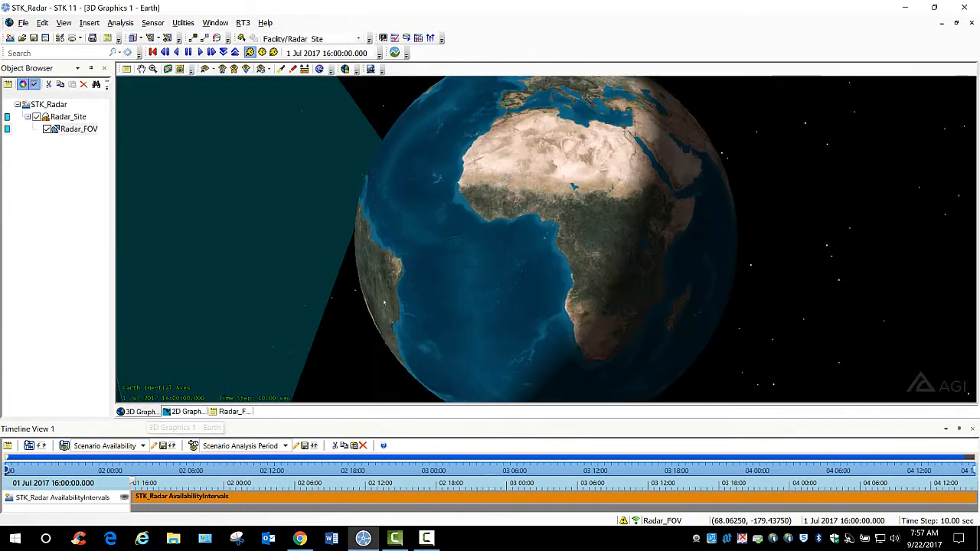
drag(383, 302, 514, 391)
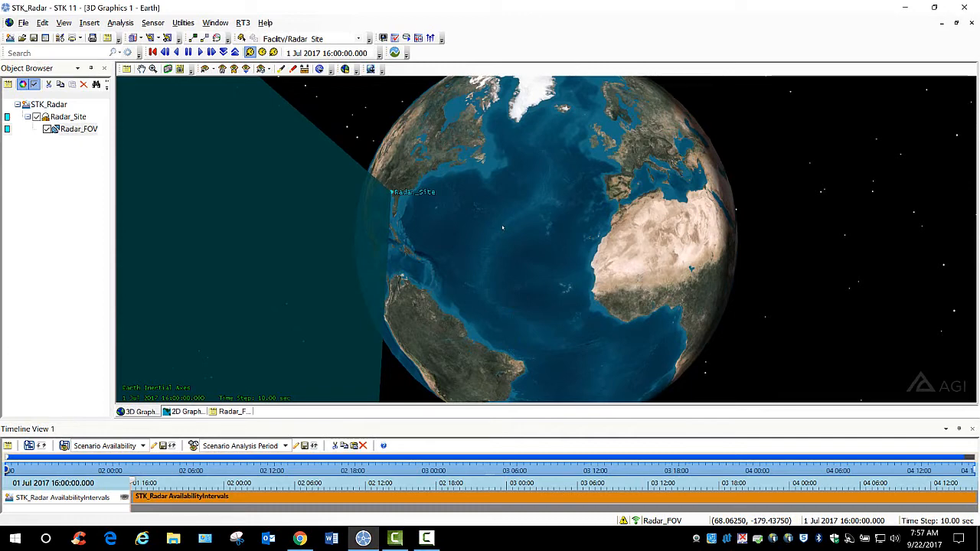
drag(502, 228, 402, 255)
scroll(402, 255, down, 10)
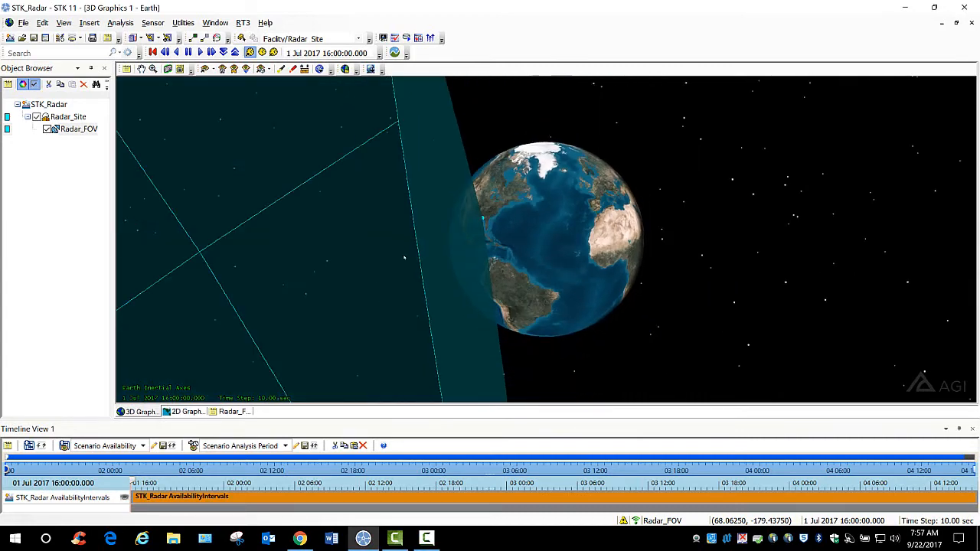
drag(404, 264, 375, 246)
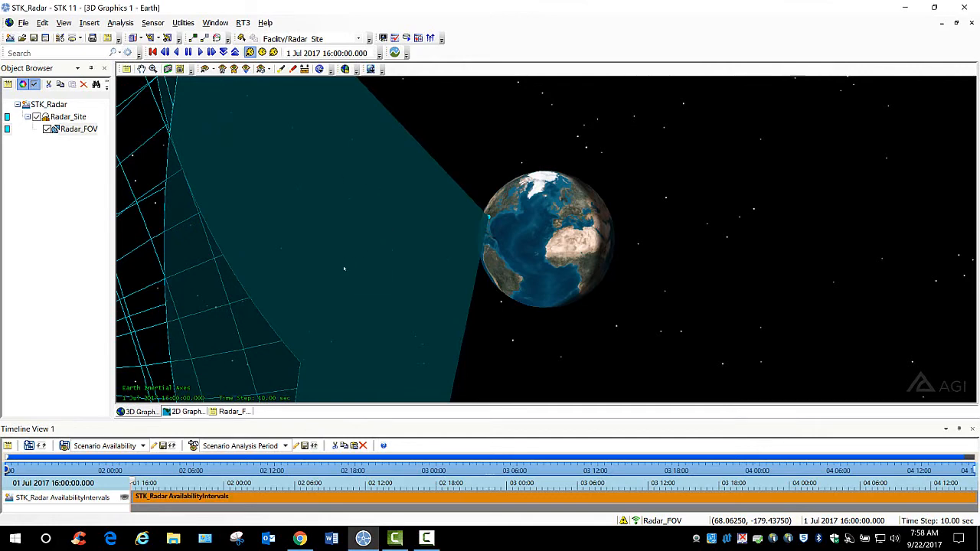
drag(344, 268, 303, 226)
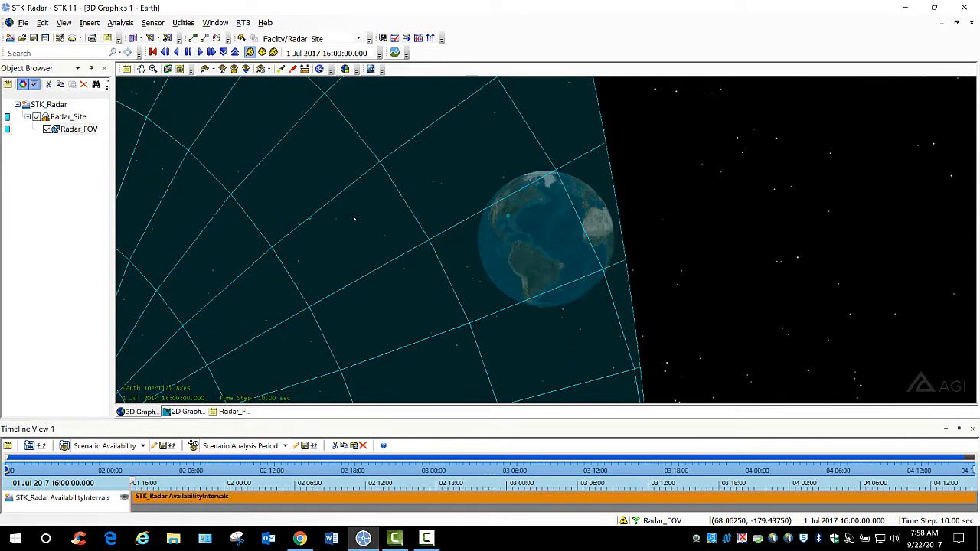
drag(465, 215, 424, 225)
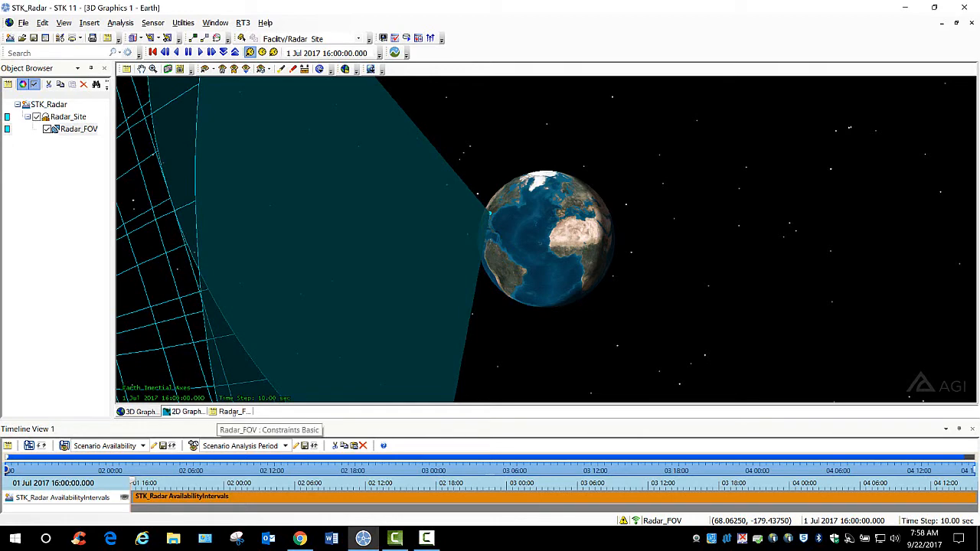
- Set the projection translucency in Radar_FOV's 3D graphics attributes to 90% and accept the sensor properties
click(230, 412)
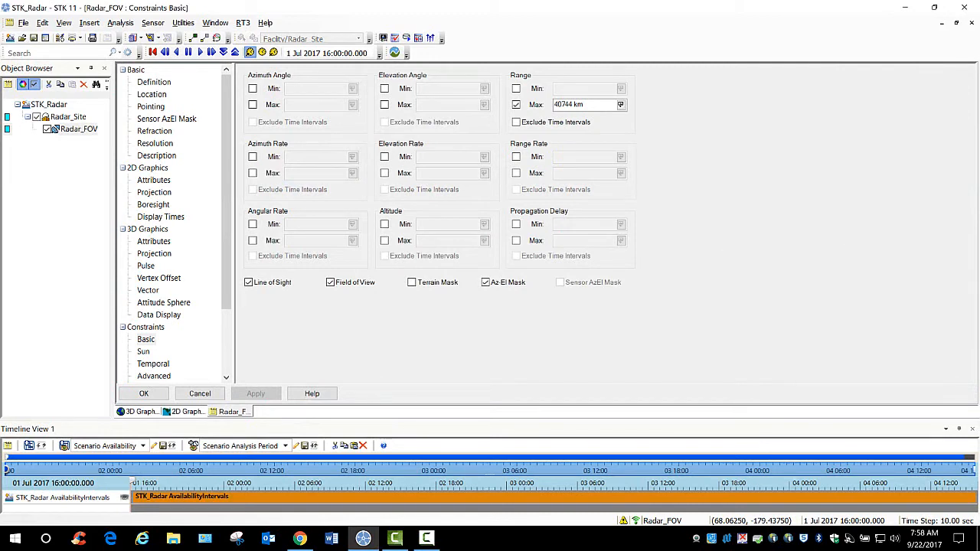
click(299, 538)
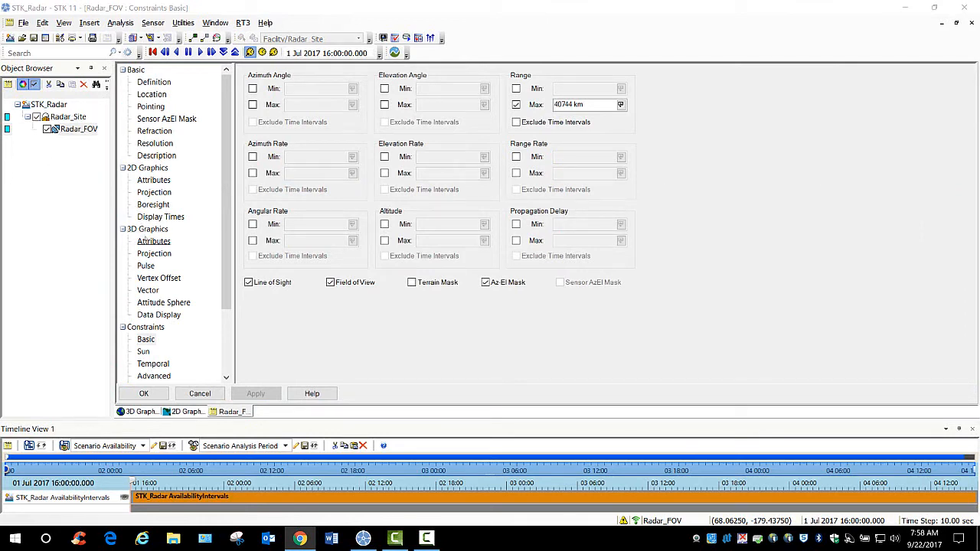
click(153, 241)
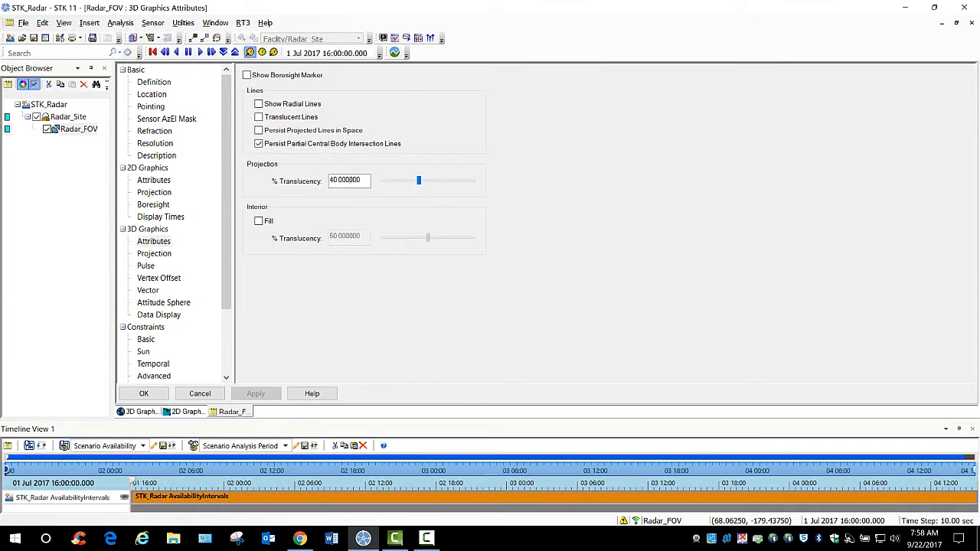
double_click(356, 179)
text(90)
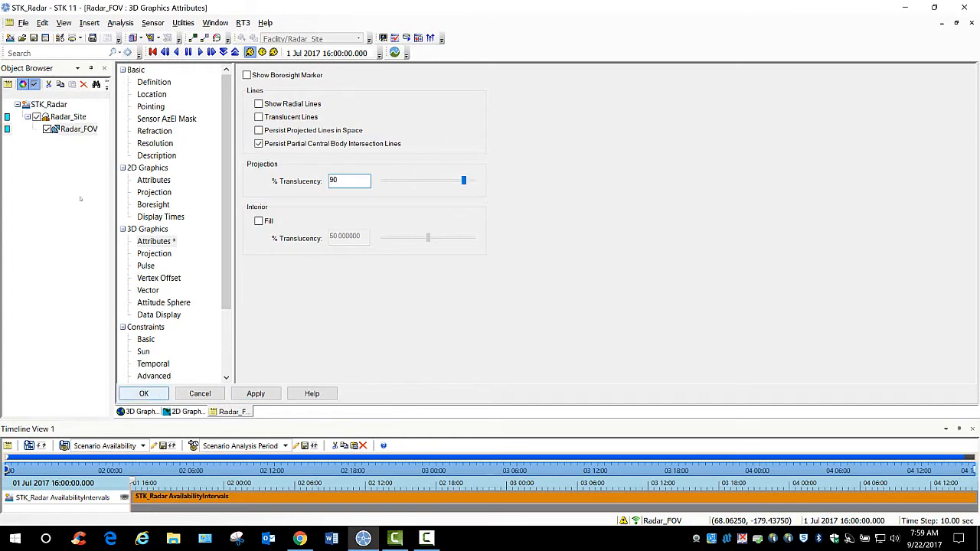
key(Return)
- Check the sensor projection in the 3D view and save the scenario
drag(131, 161, 260, 291)
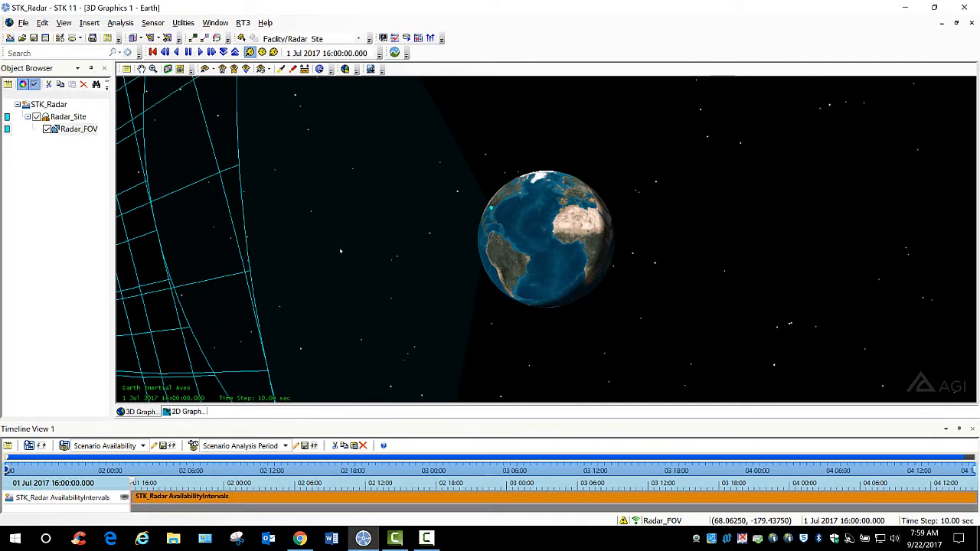
drag(161, 134, 314, 273)
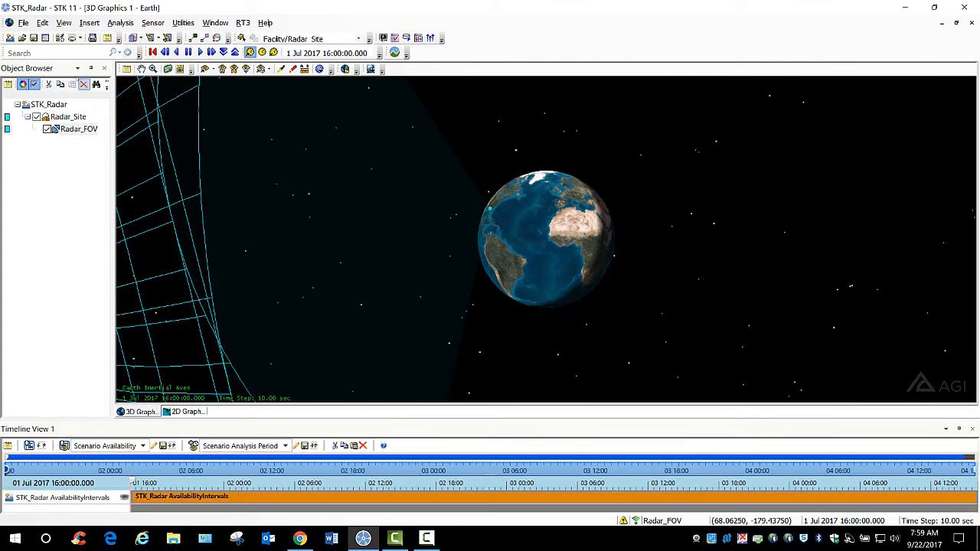
click(33, 38)
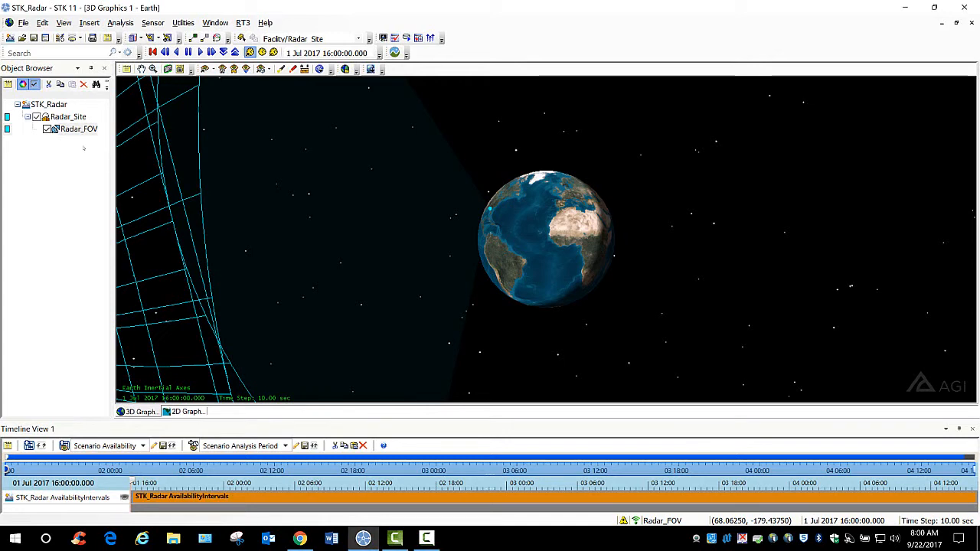
- Open Deck Access for Radar_FOV and set the analysis stop time to + 1 min
click(79, 128)
right_click(69, 128)
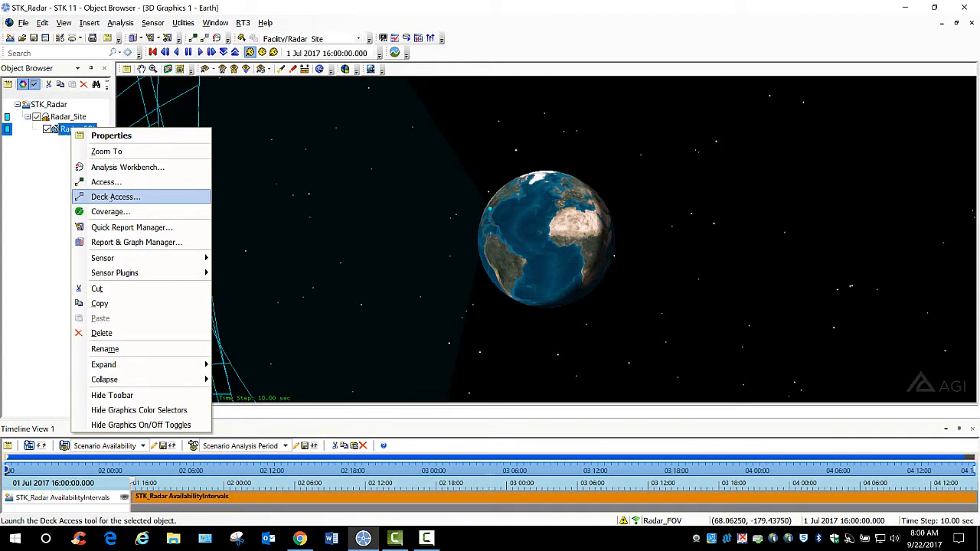
click(115, 196)
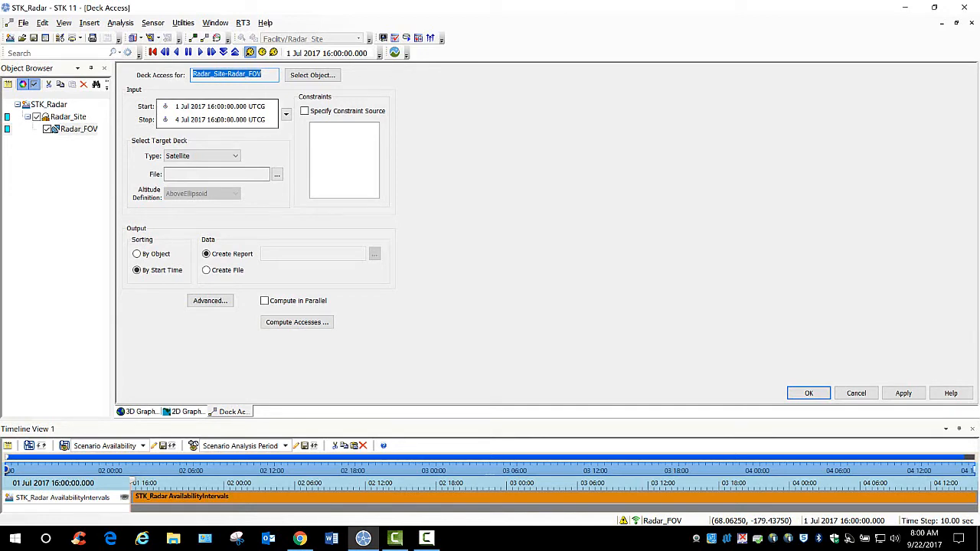
drag(266, 119, 175, 120)
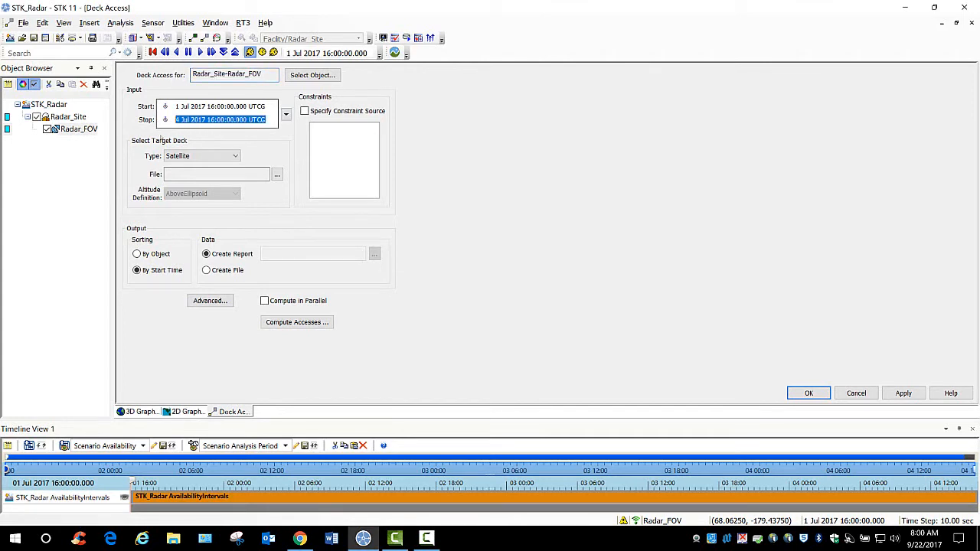
text(+)
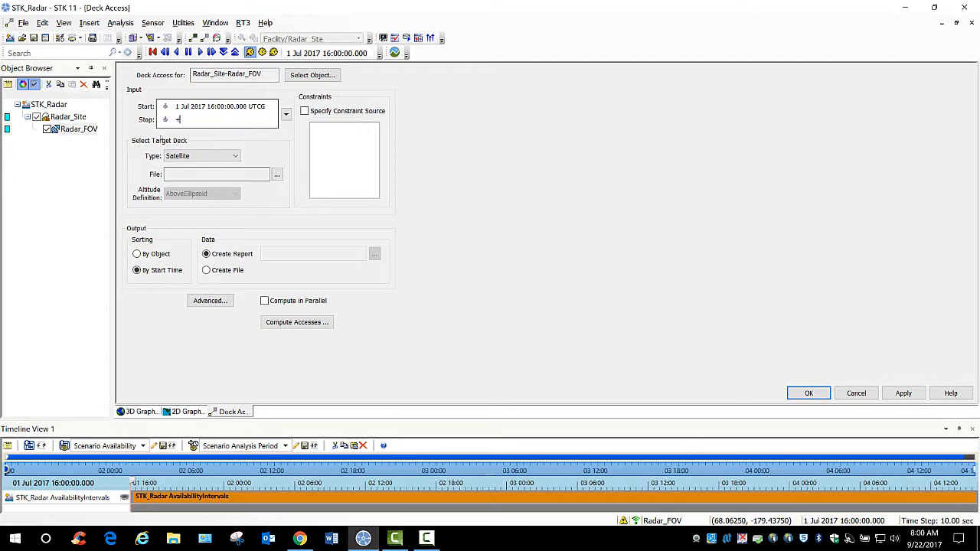
text( 1 min)
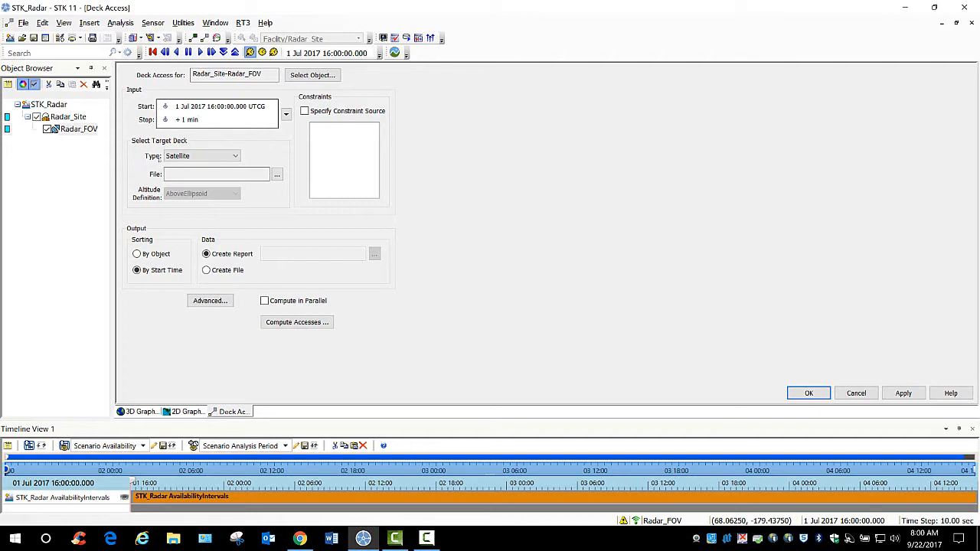
click(215, 174)
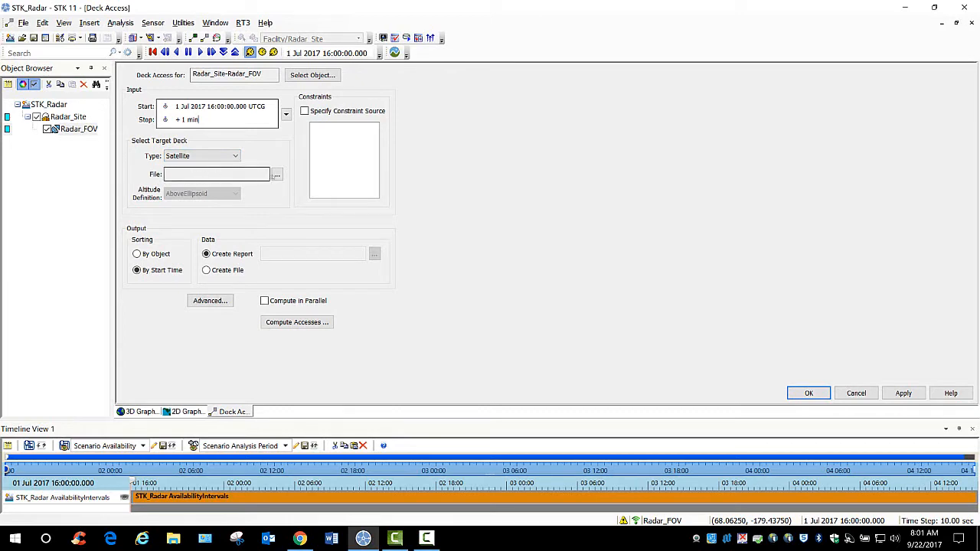
- Set stkAllTLE.tce from the Satellite databases folder as the target deck file and compute the deck accesses
click(277, 175)
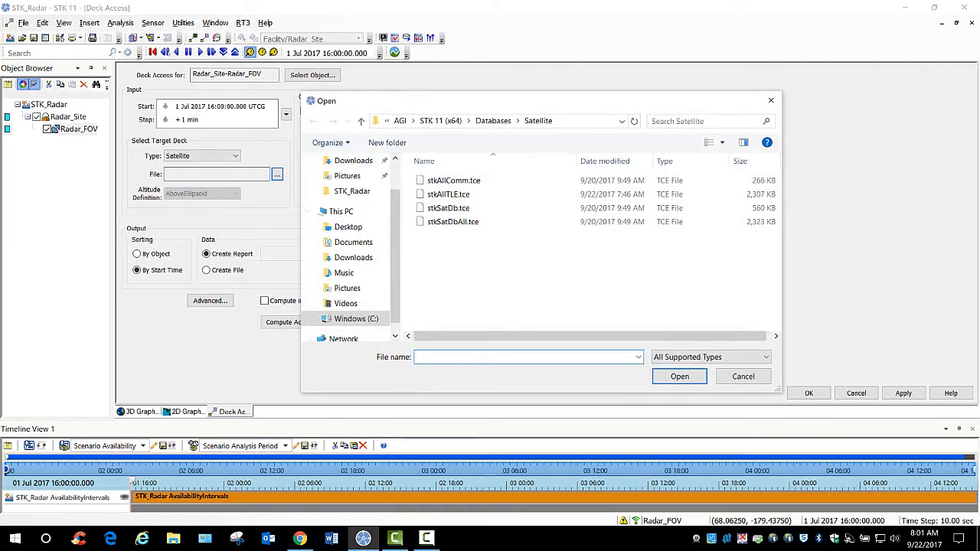
drag(336, 102, 338, 39)
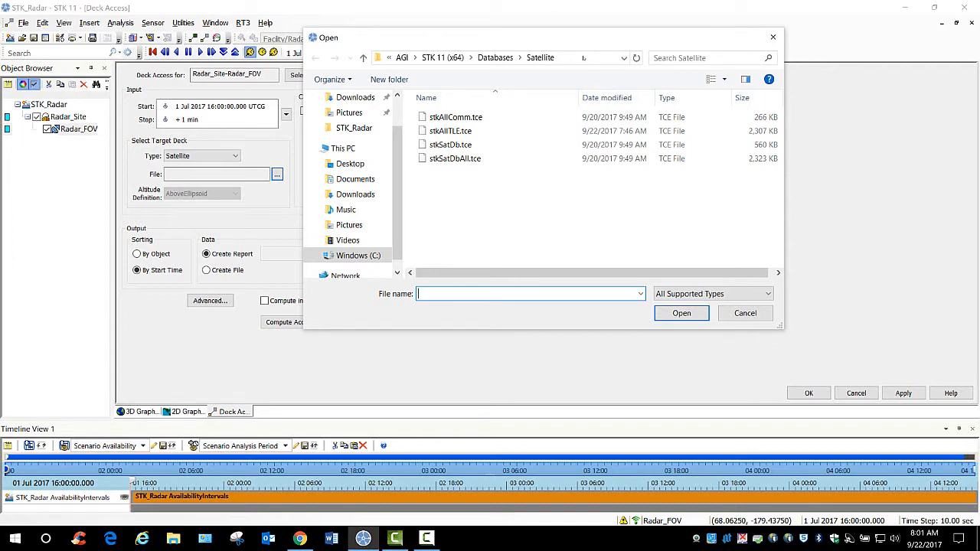
click(584, 58)
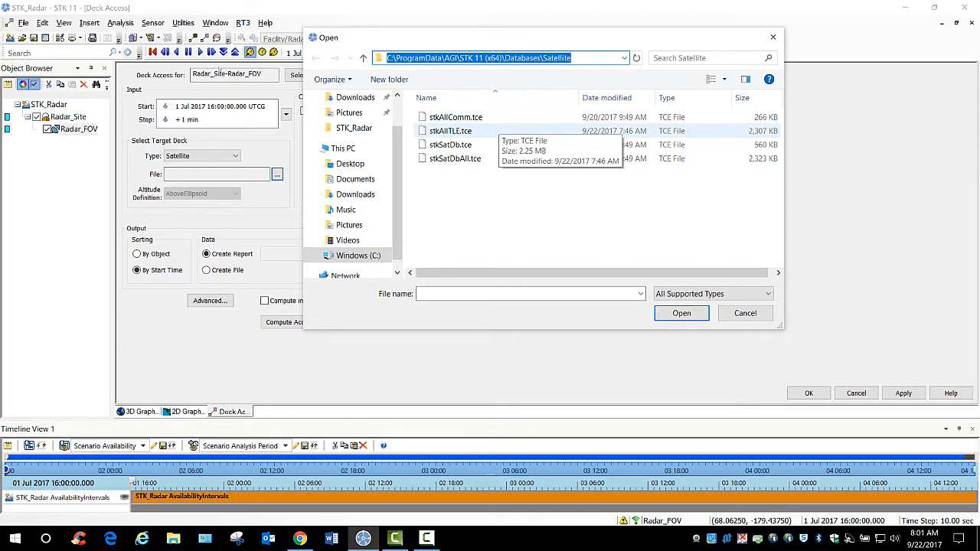
click(498, 129)
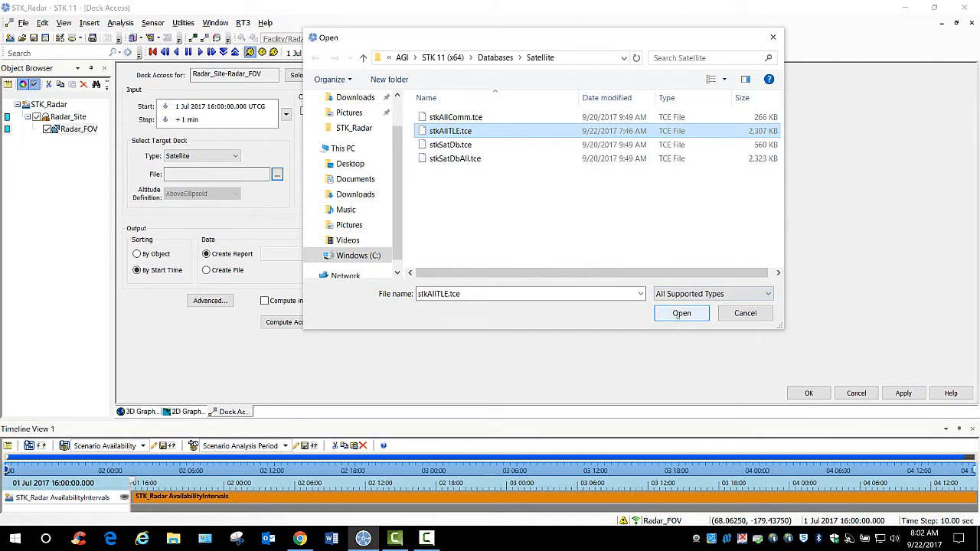
click(682, 313)
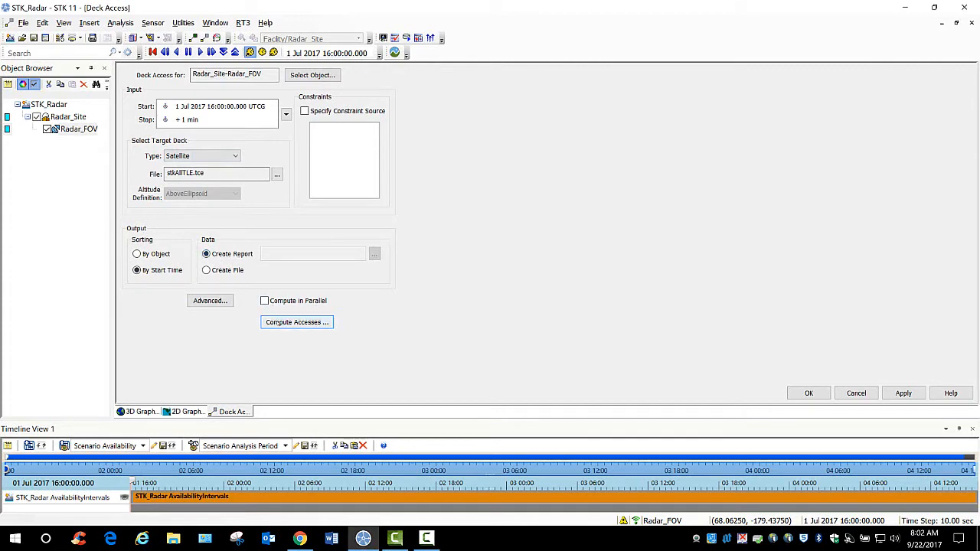
click(309, 324)
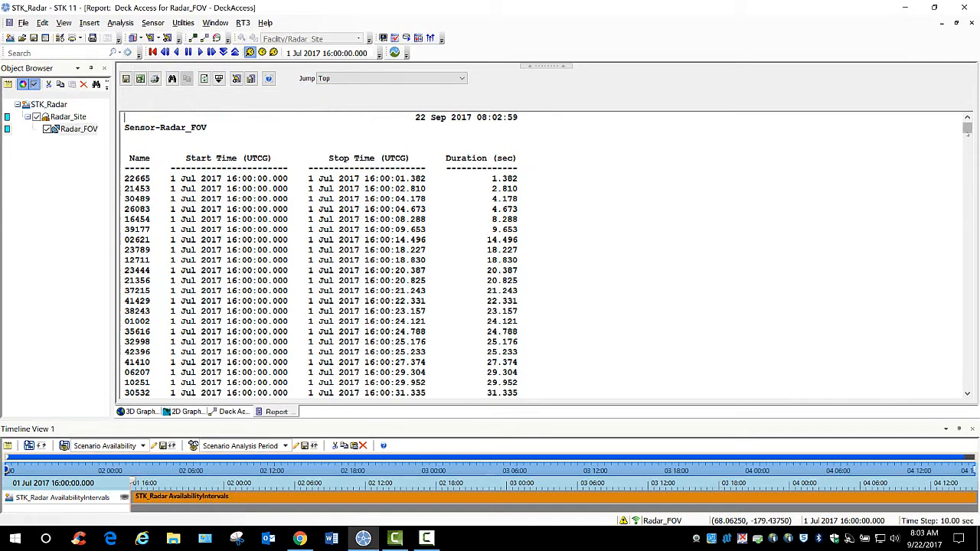
- Review the satellites, access times and durations in the deck access report, and close the report and Deck Access
mouse_move(967, 127)
mouse_down()
mouse_move(967, 144)
mouse_move(967, 127)
mouse_up()
drag(967, 128, 935, 289)
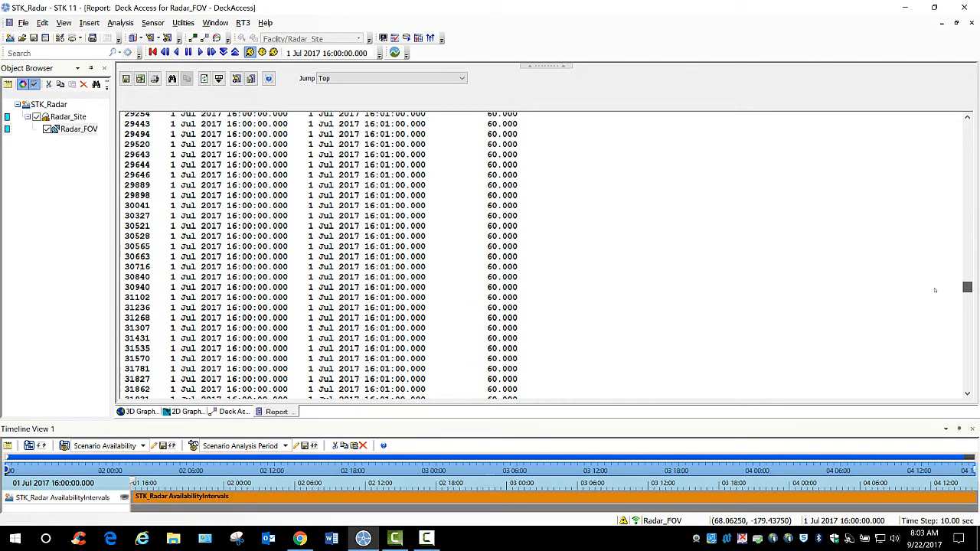
drag(935, 291, 955, 123)
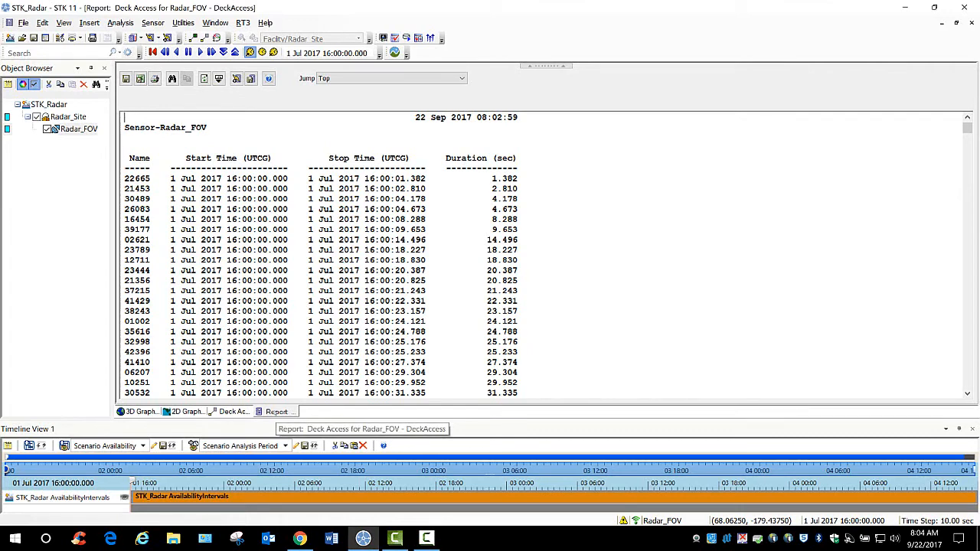
right_click(275, 412)
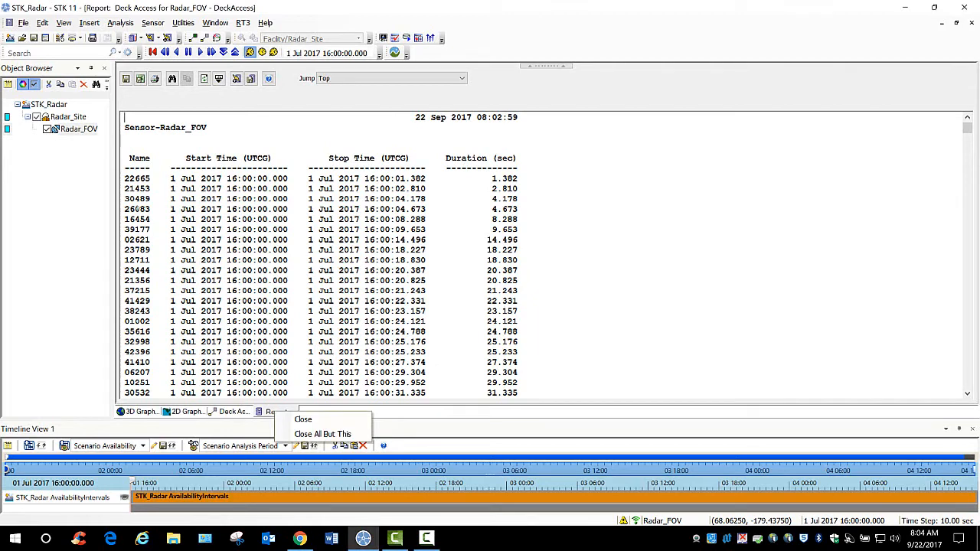
click(314, 420)
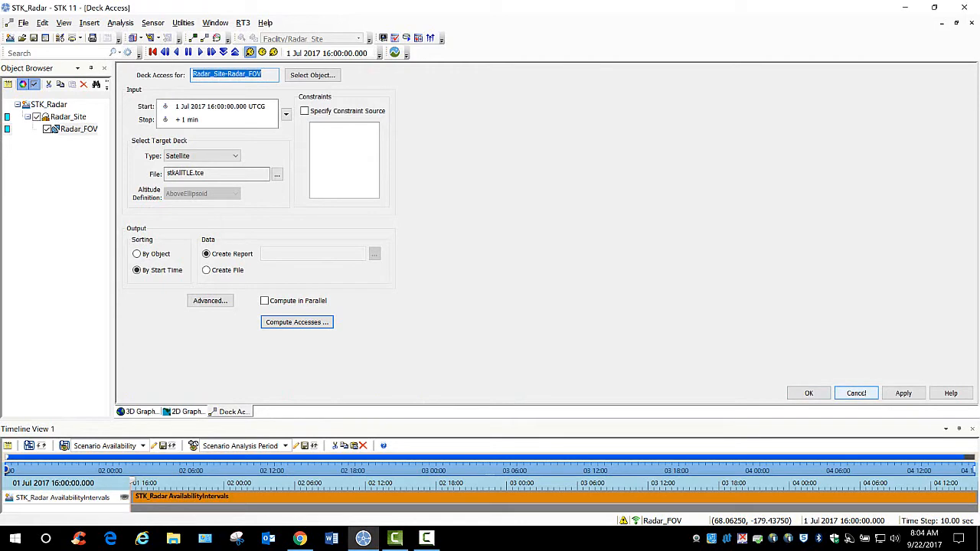
click(856, 392)
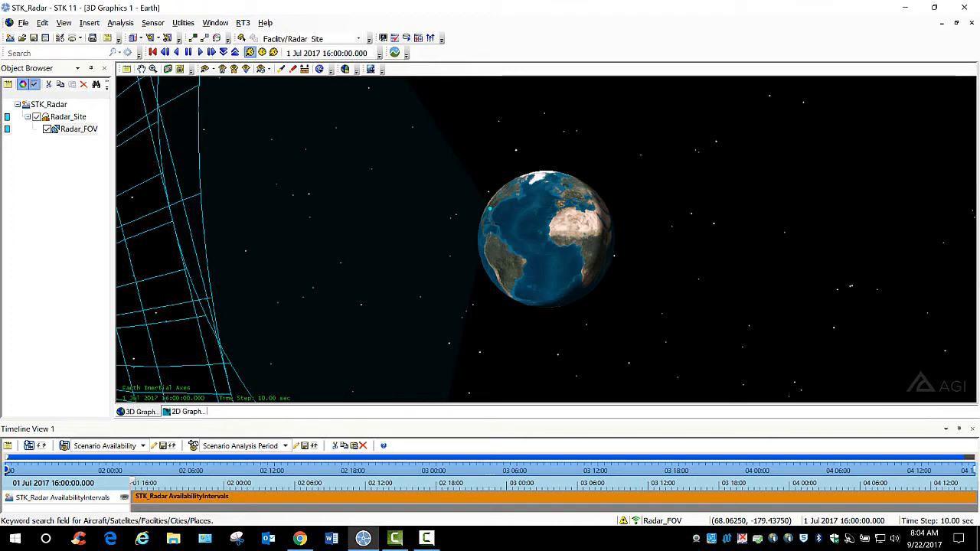
- Search the standard object database for a satellite to insert, using the ID 25544
click(299, 538)
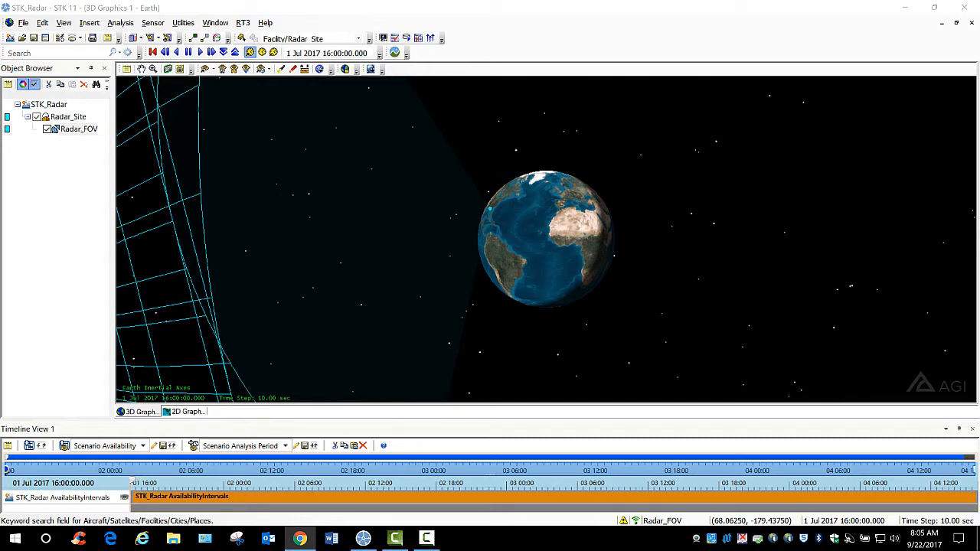
click(60, 37)
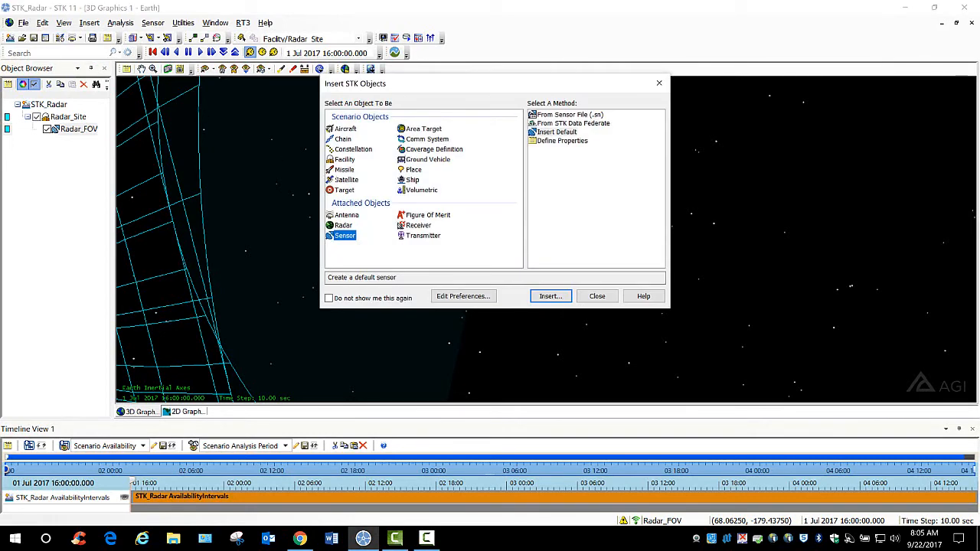
click(341, 180)
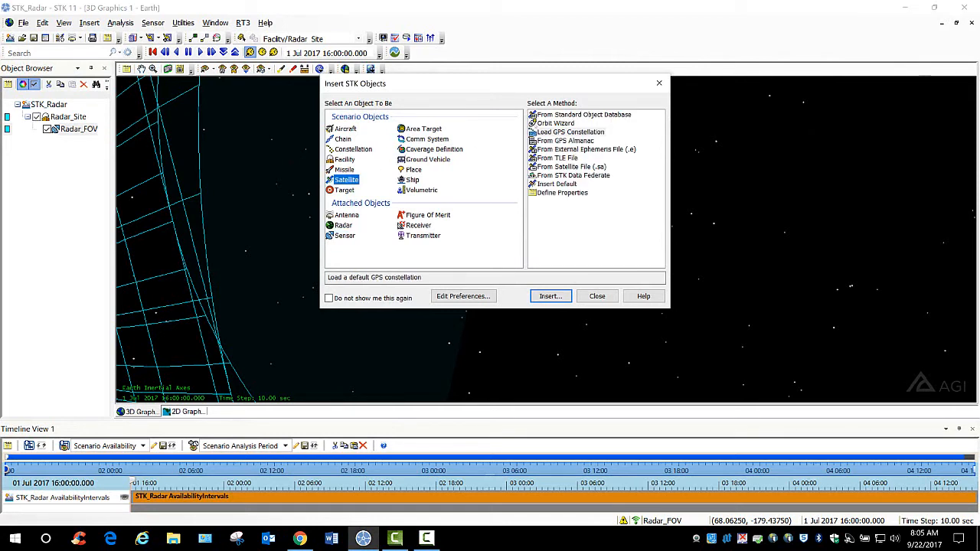
key(Tab)
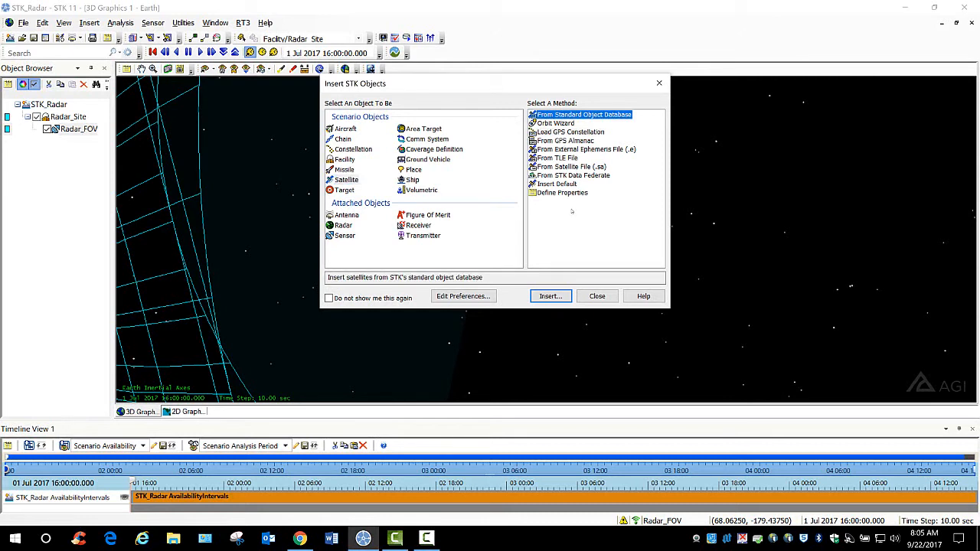
click(284, 150)
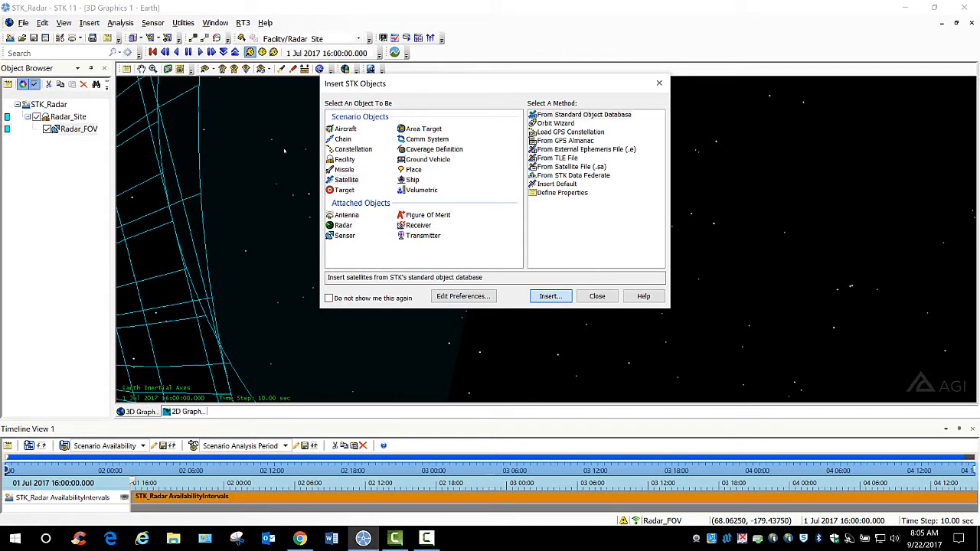
click(551, 302)
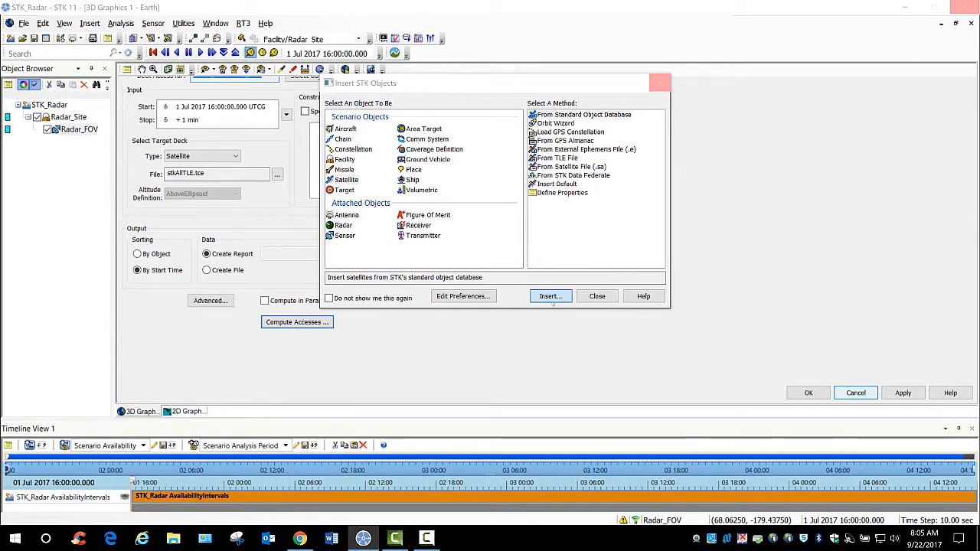
click(552, 302)
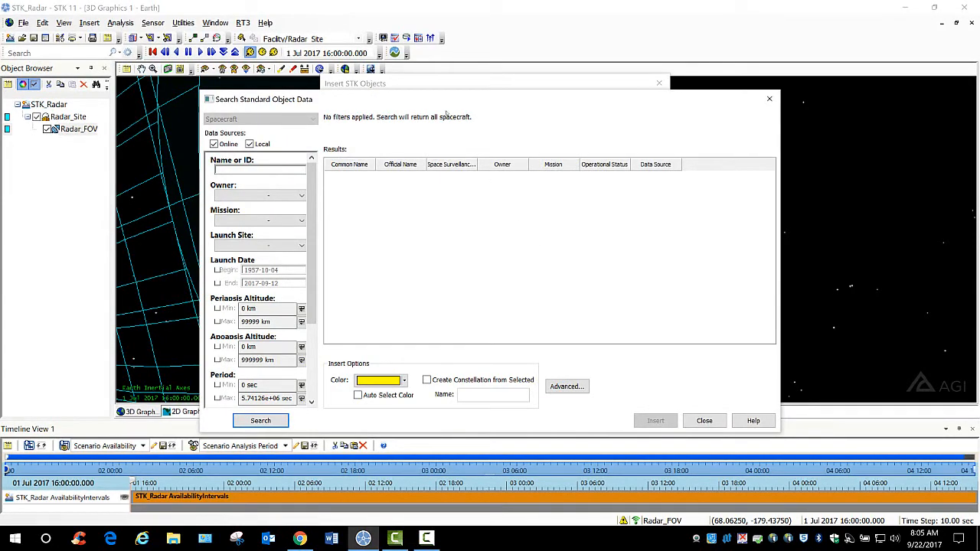
drag(445, 107, 463, 56)
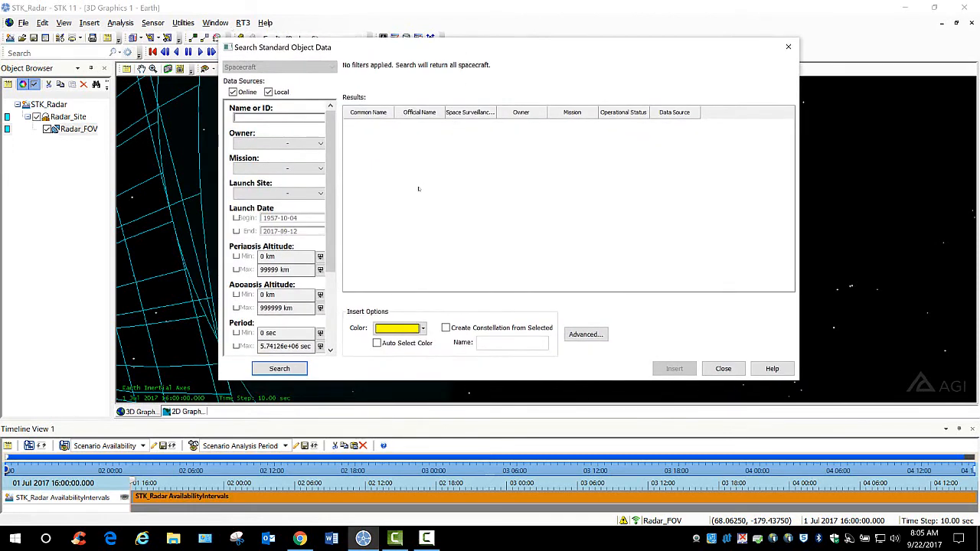
click(260, 118)
text(25544)
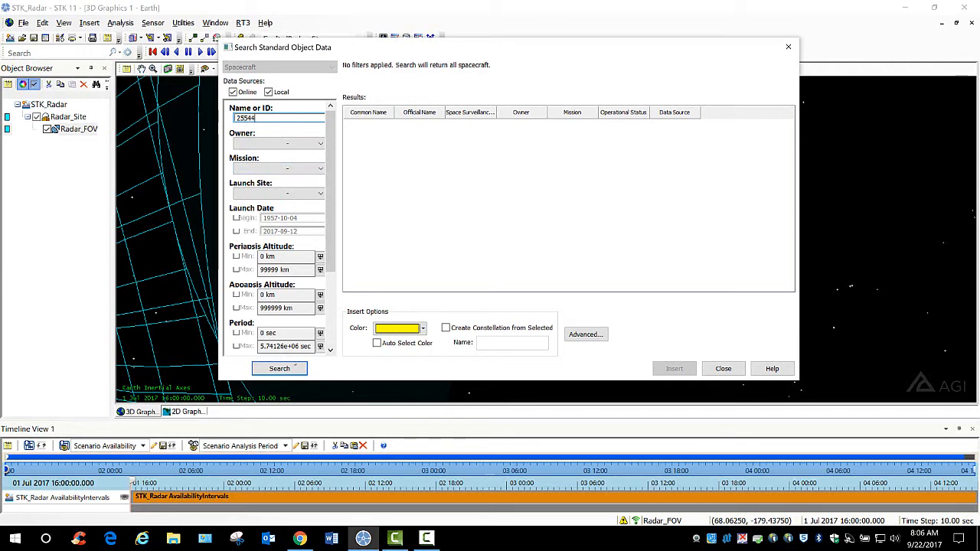
click(279, 368)
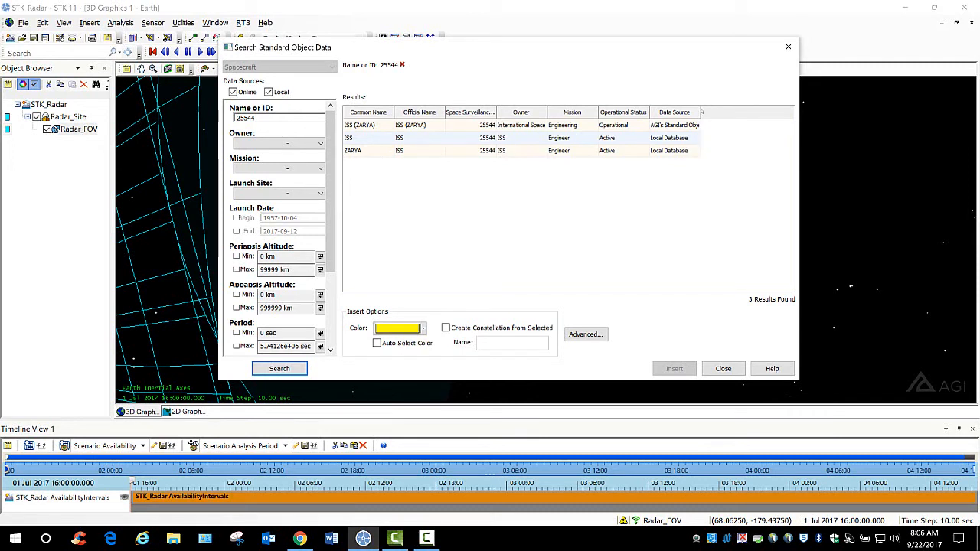
- Insert the ISS (ZARYA) satellite from AGI's Standard Object Data Service and save the scenario
double_click(699, 112)
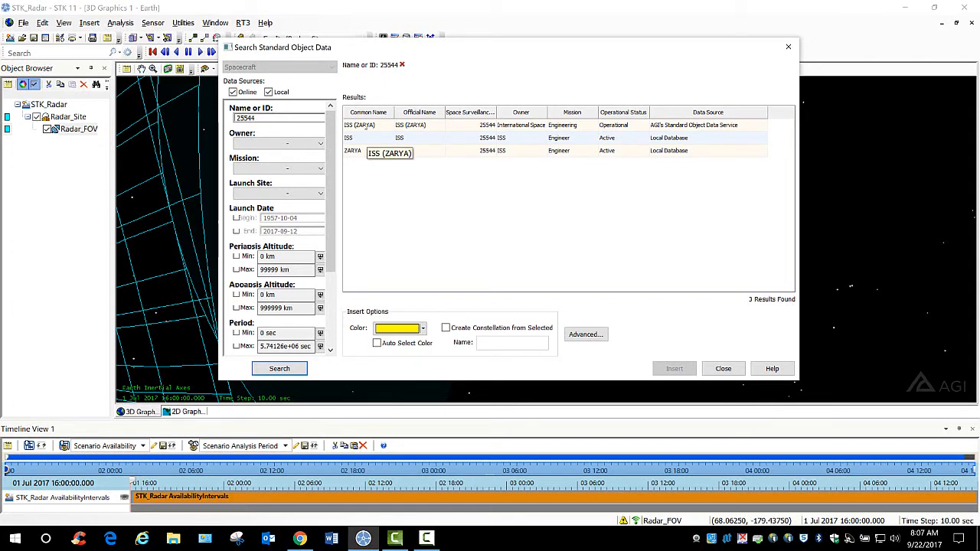
click(366, 125)
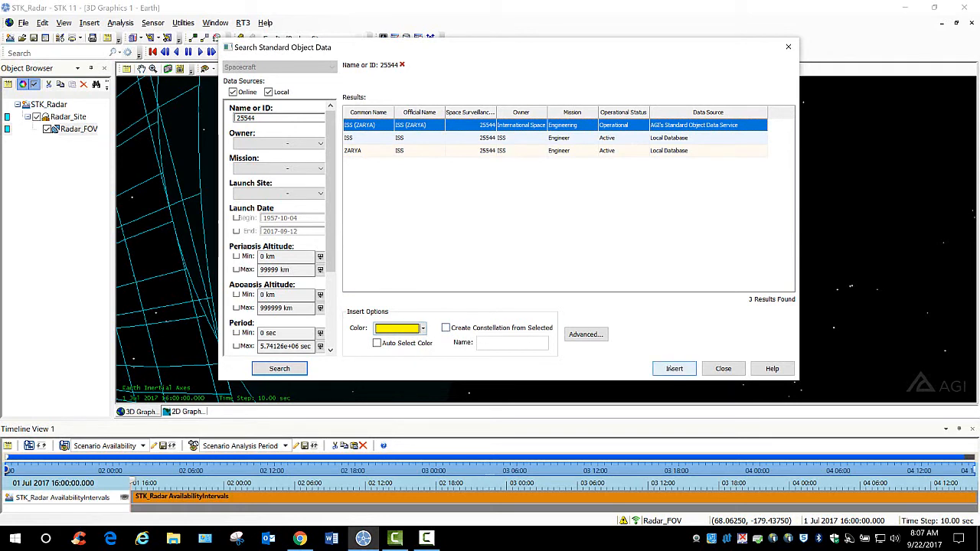
click(674, 368)
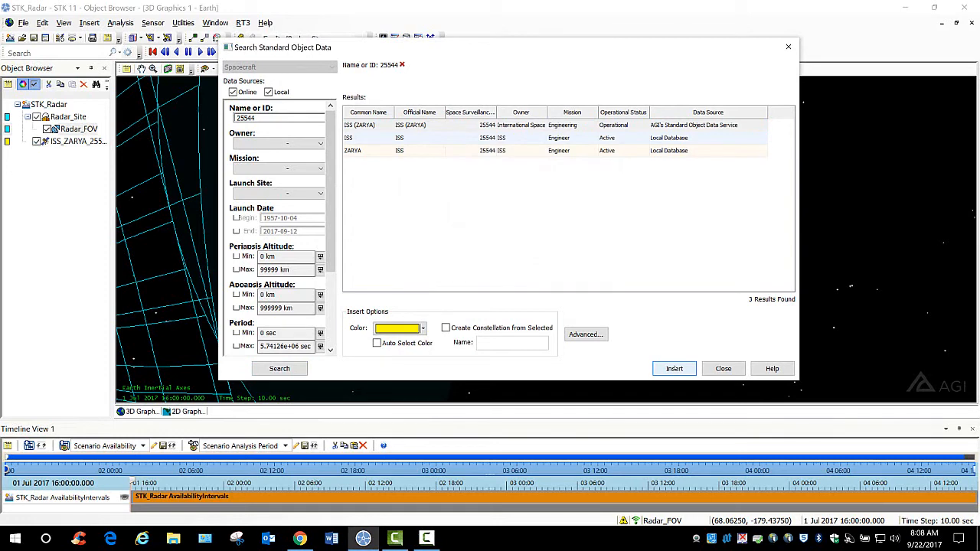
click(712, 369)
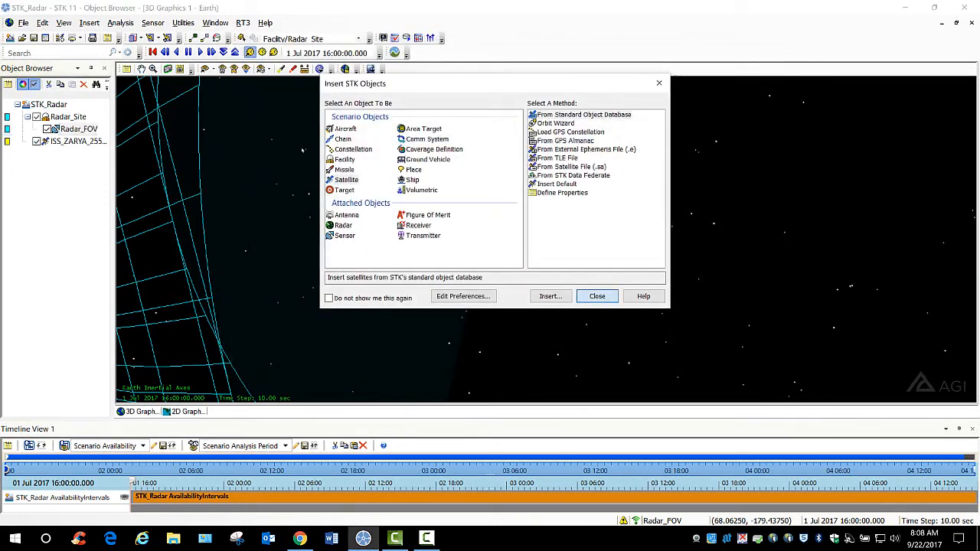
click(591, 297)
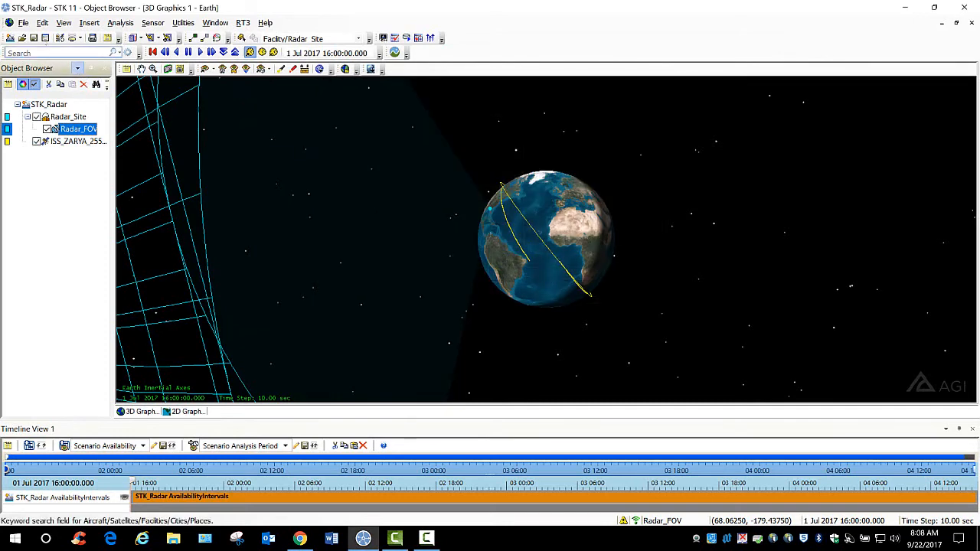
click(33, 38)
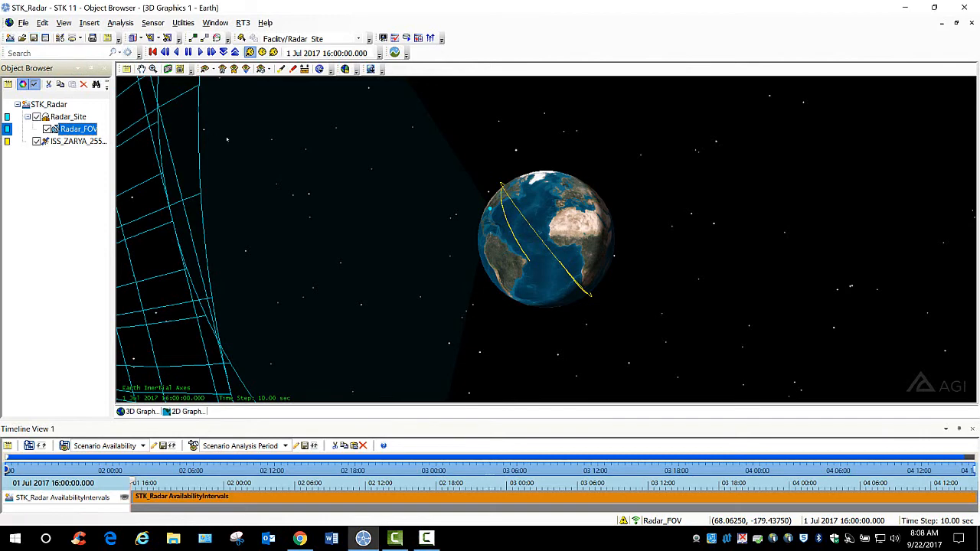
- Examine the ISS orbit track around the Earth and the satellite's position relative to Radar_Site in 3D
drag(513, 239, 520, 198)
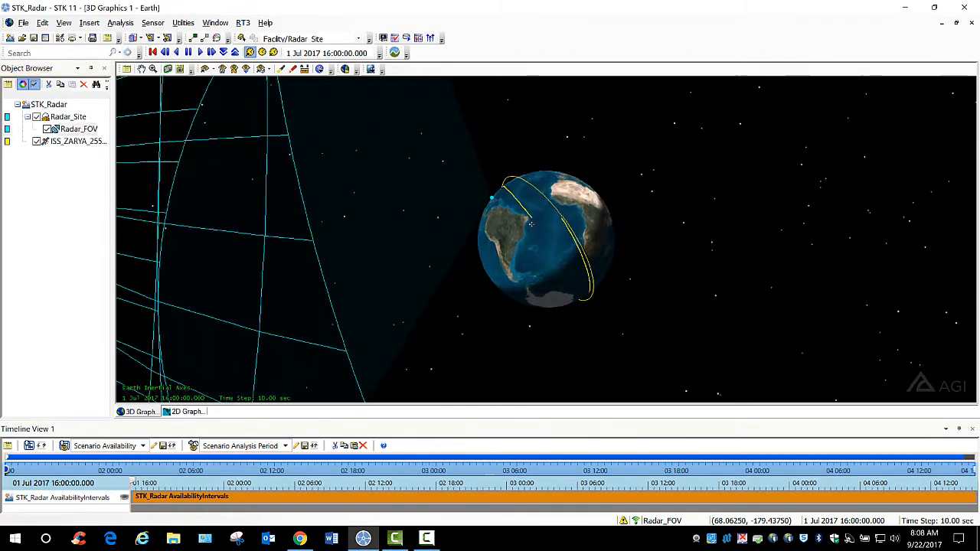
scroll(557, 243, up, 5)
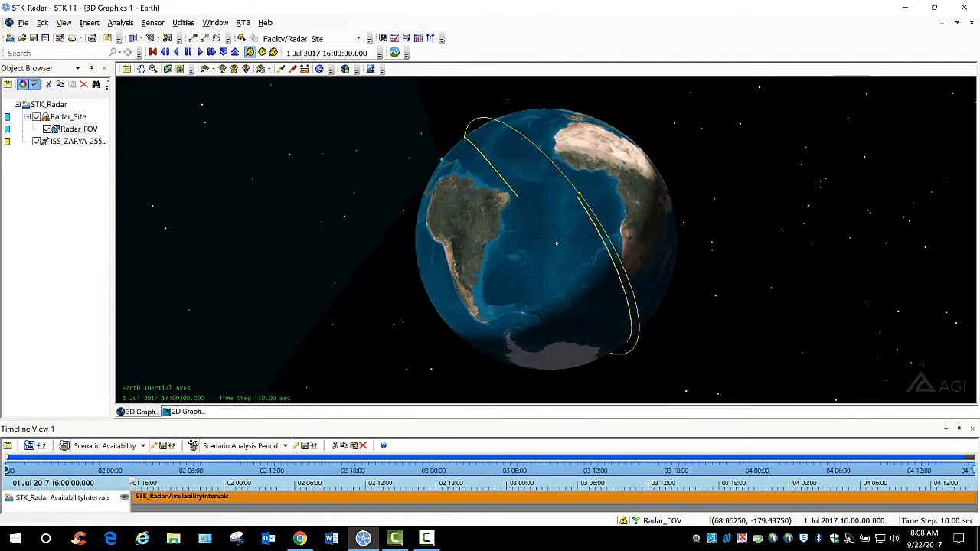
drag(556, 243, 575, 278)
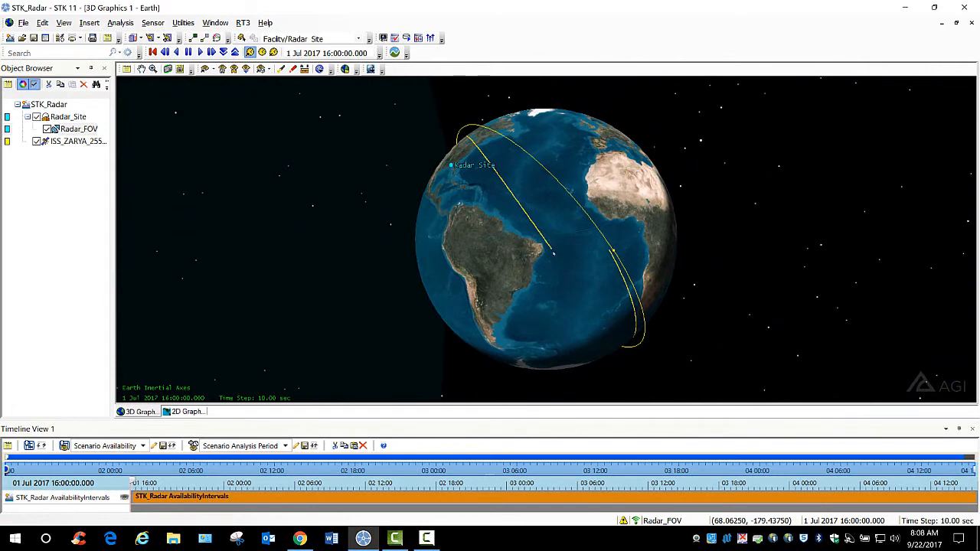
scroll(598, 253, up, 5)
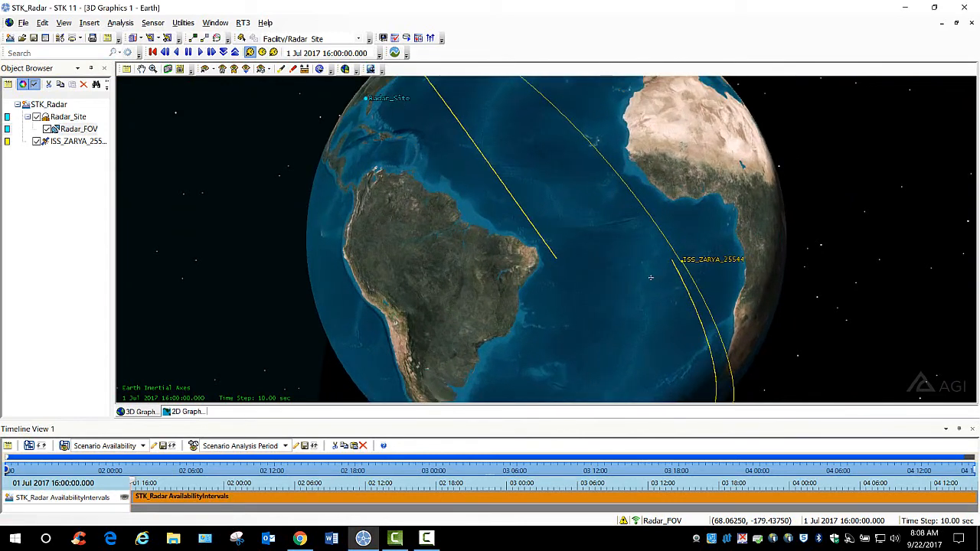
drag(650, 277, 633, 282)
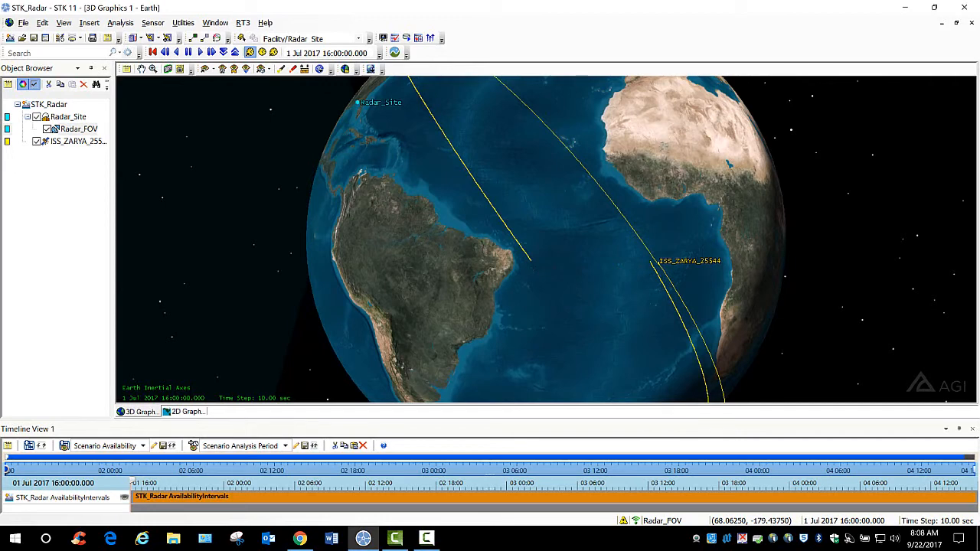
key(alt+Tab)
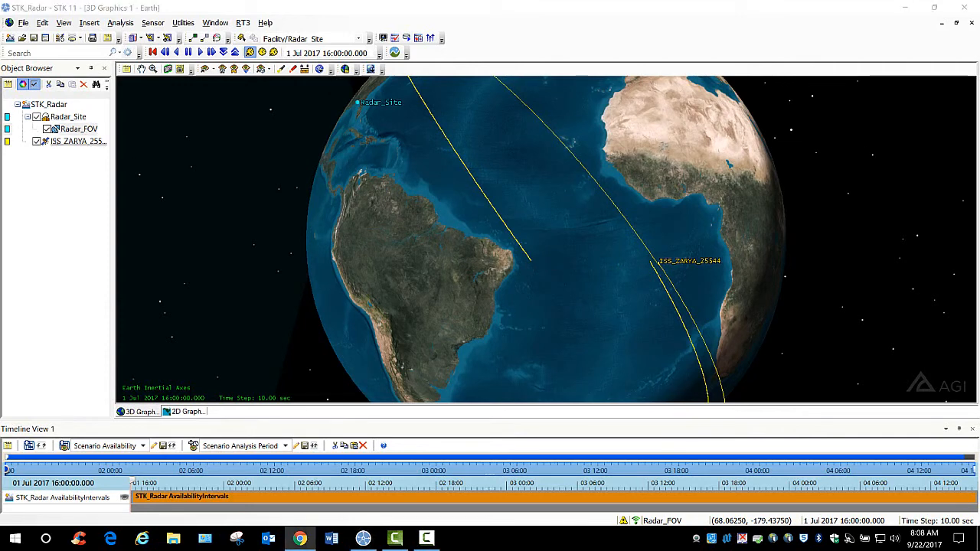
- Open the ISS satellite's orbit properties and review its TLE epochs and orbital elements in the TLE preview
click(77, 141)
right_click(57, 141)
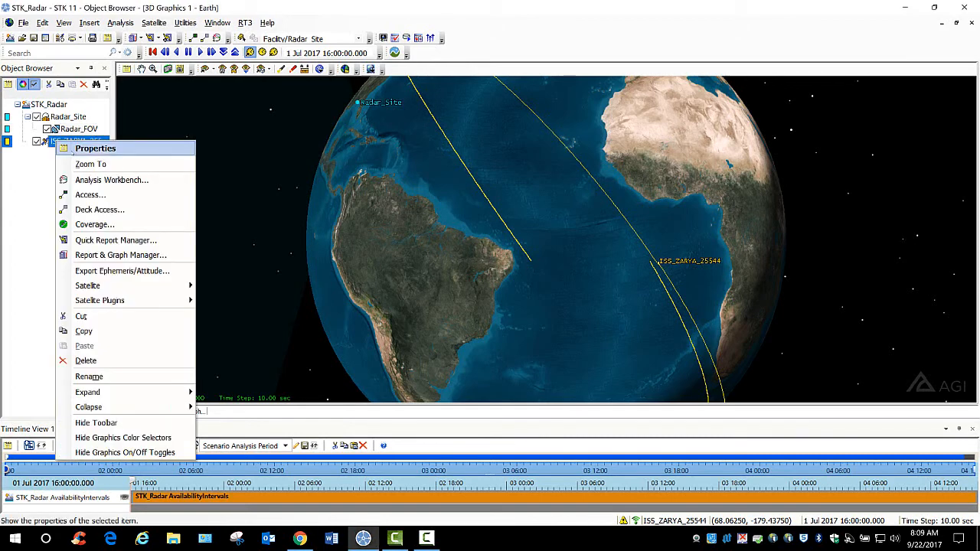
click(84, 146)
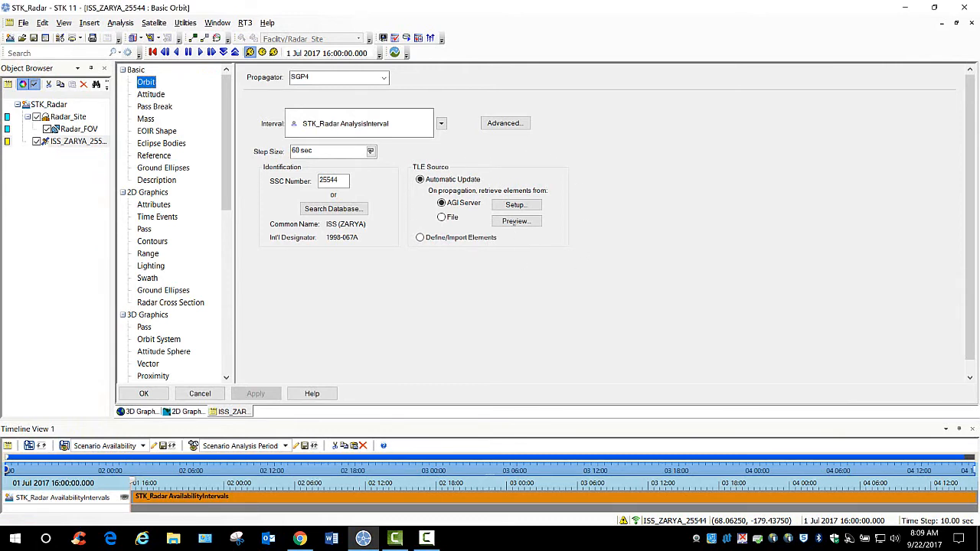
click(516, 220)
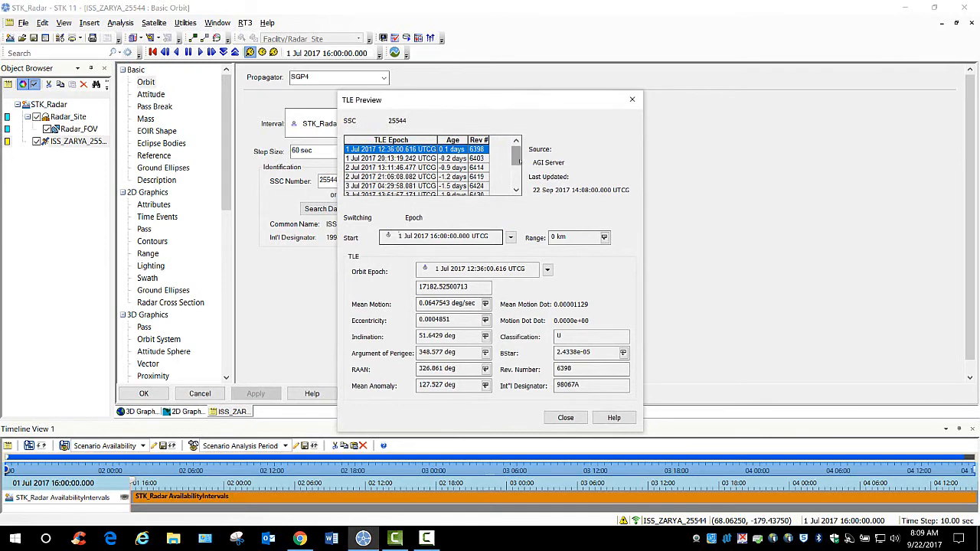
drag(517, 154, 517, 174)
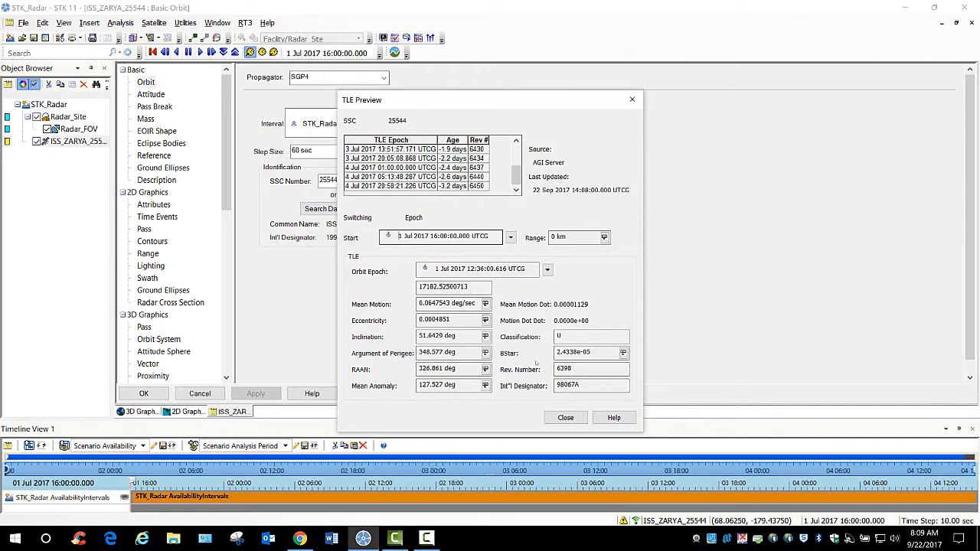
click(564, 416)
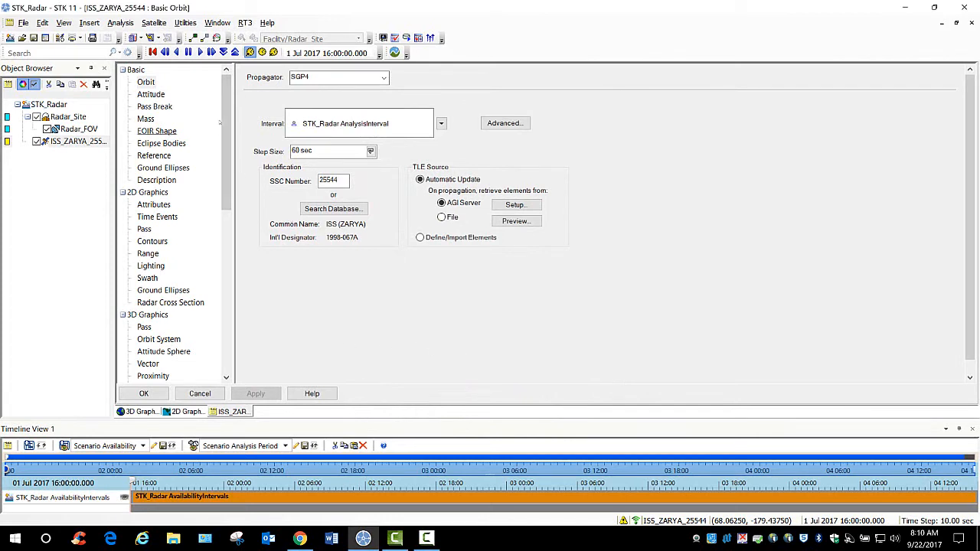
- Override the inherited radar cross section of the ISS and set Swerling Case IV with the Constant Value compute type
drag(227, 126, 234, 294)
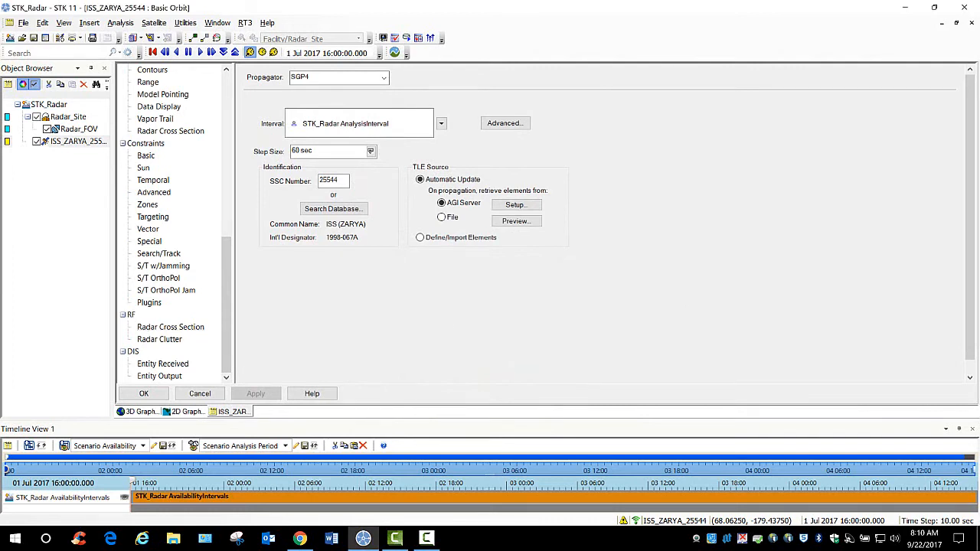
key(F10)
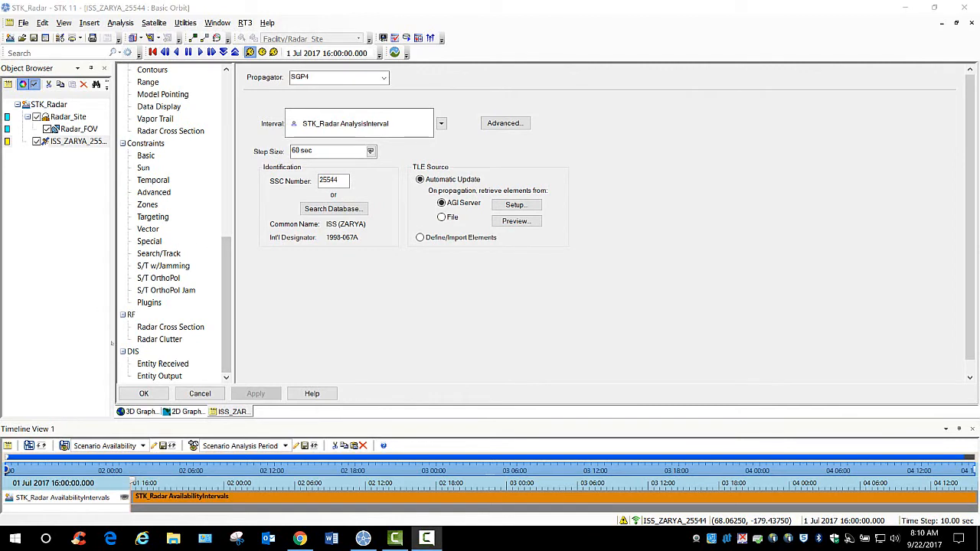
click(170, 327)
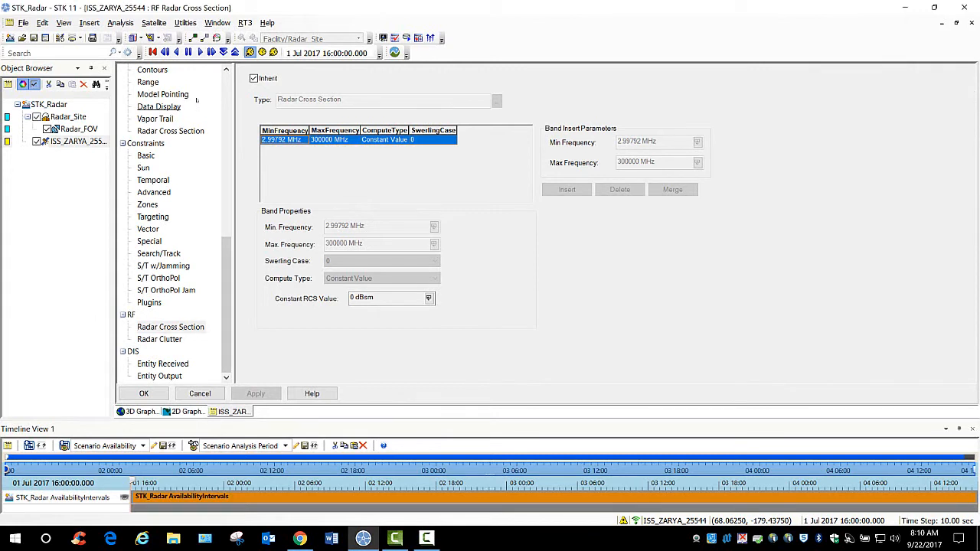
click(253, 78)
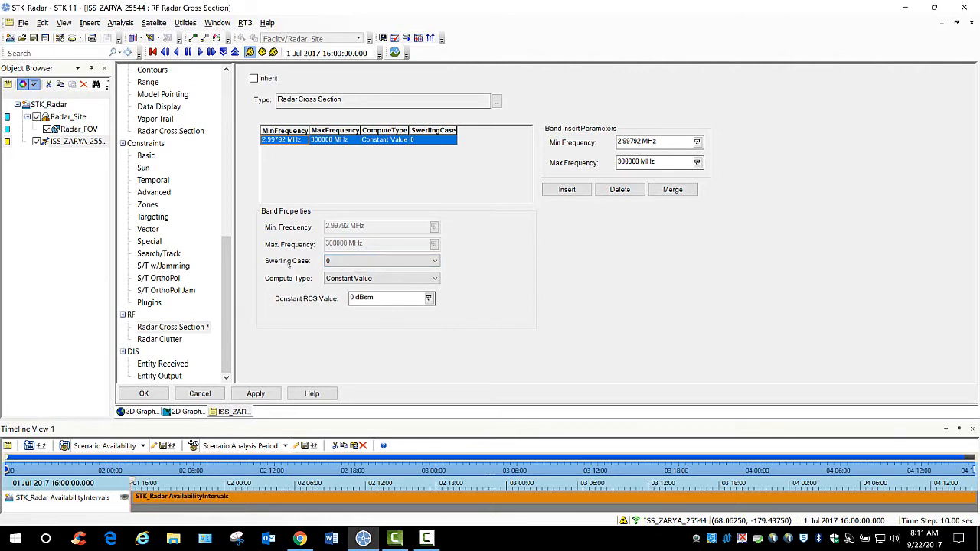
click(349, 261)
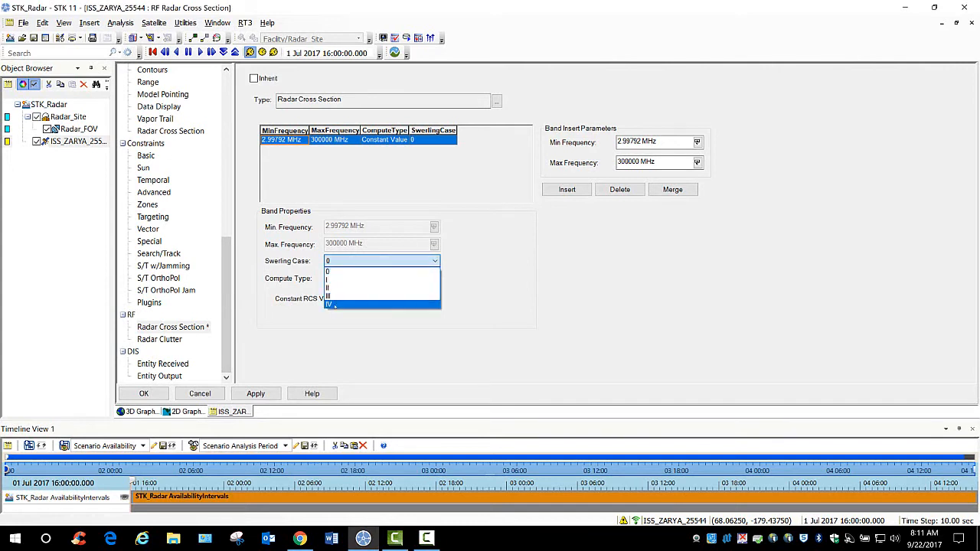
click(334, 305)
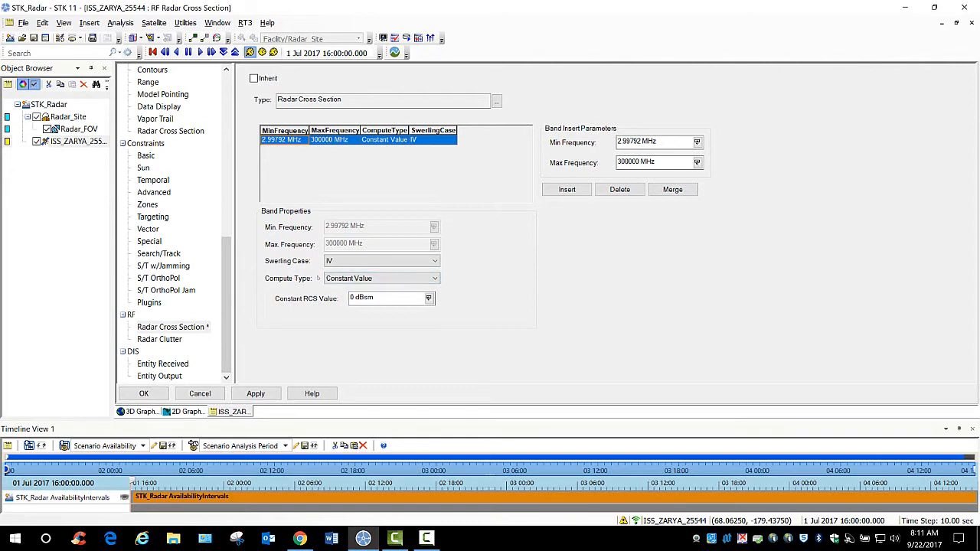
click(431, 279)
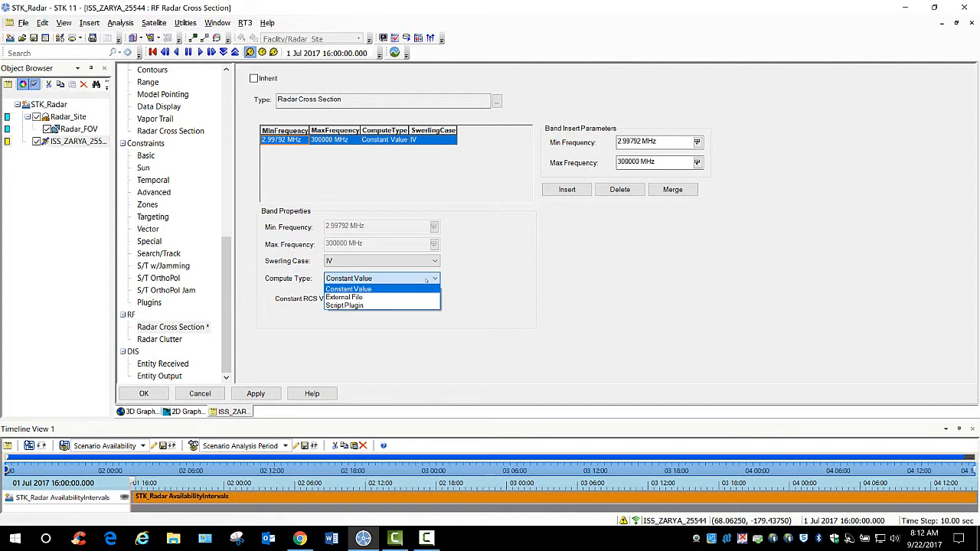
click(386, 281)
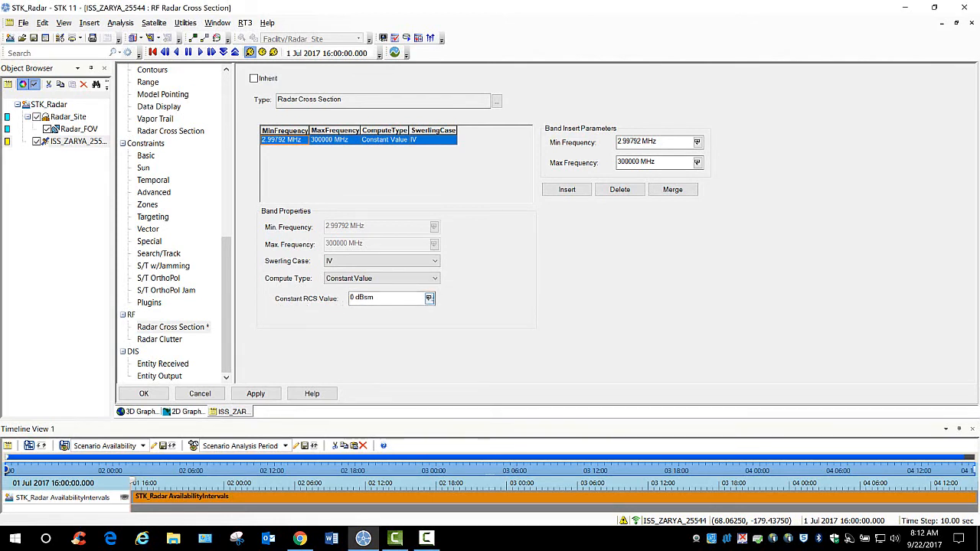
- Set the ISS constant RCS value to 402 sqm, apply and close the properties, and save the scenario
click(428, 298)
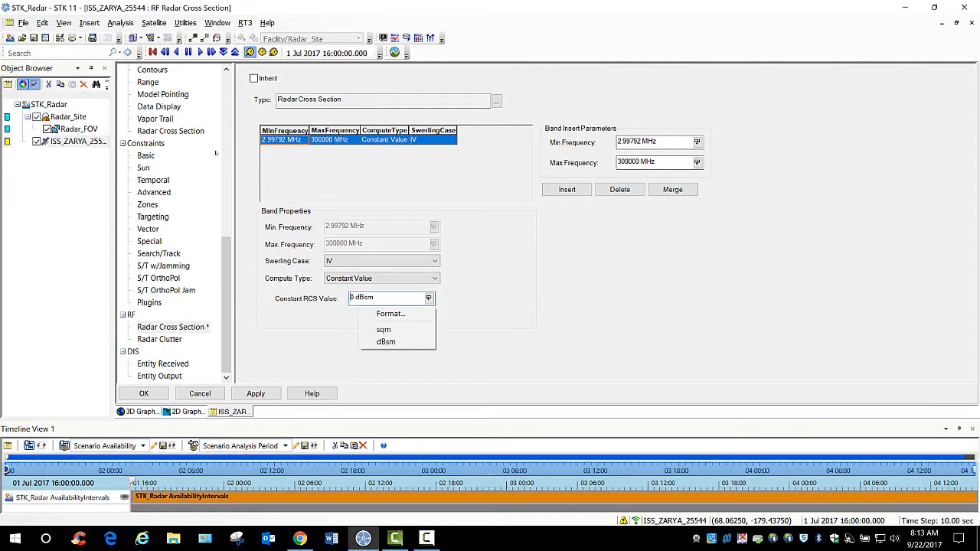
click(384, 330)
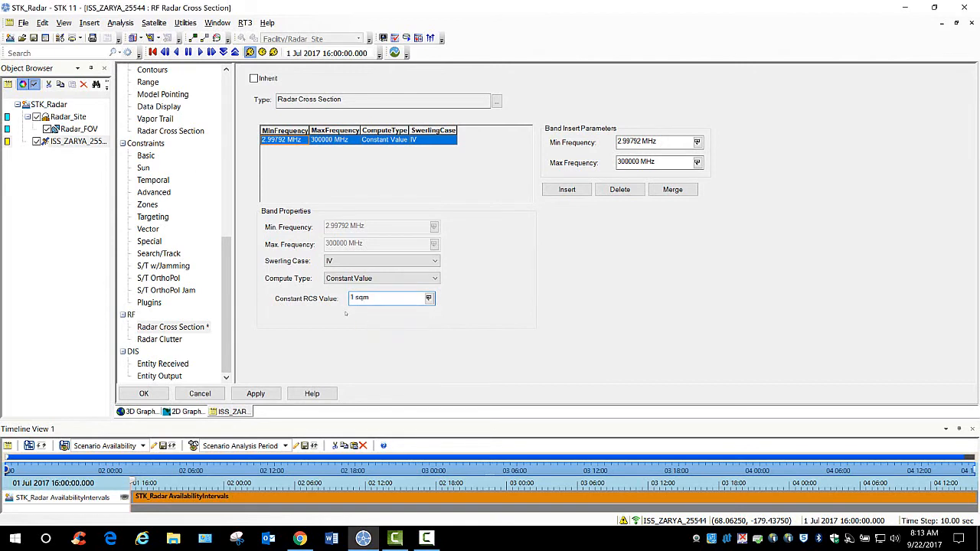
double_click(350, 297)
text(402)
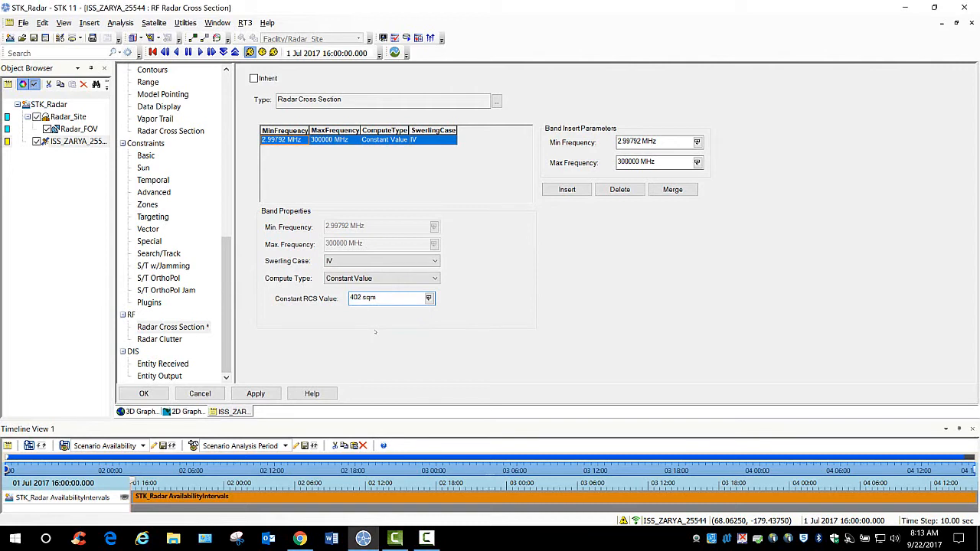
click(256, 394)
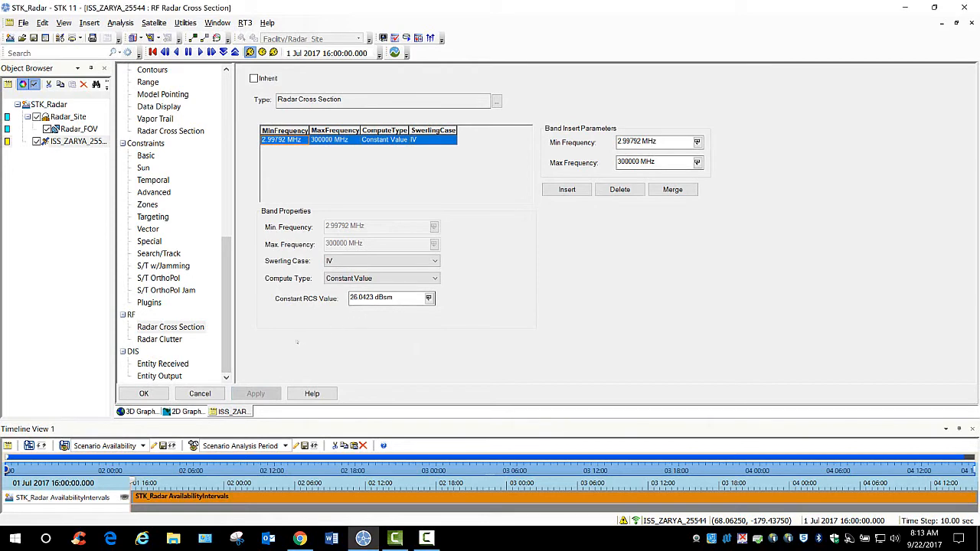
click(144, 394)
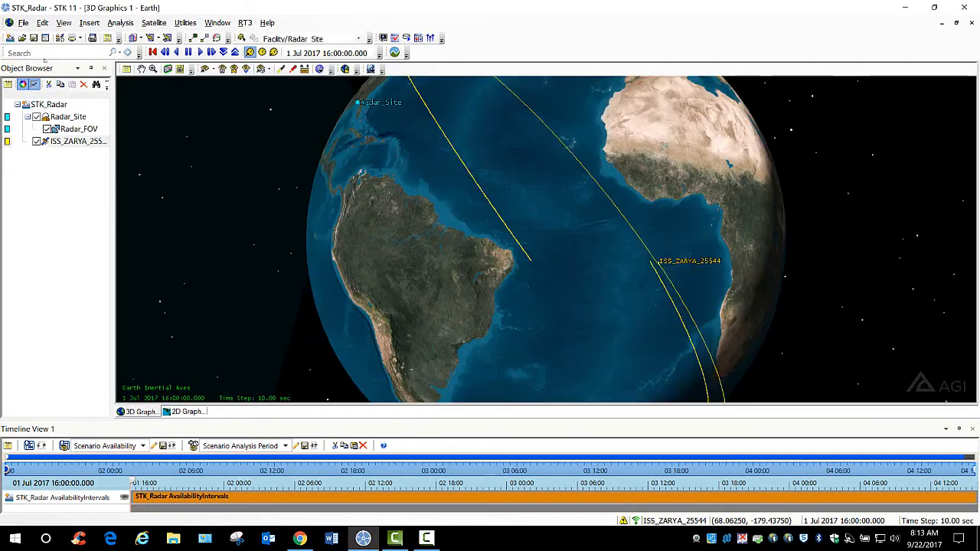
click(34, 38)
- Insert a default radar object attached to the Radar_FOV sensor
key(alt+Tab)
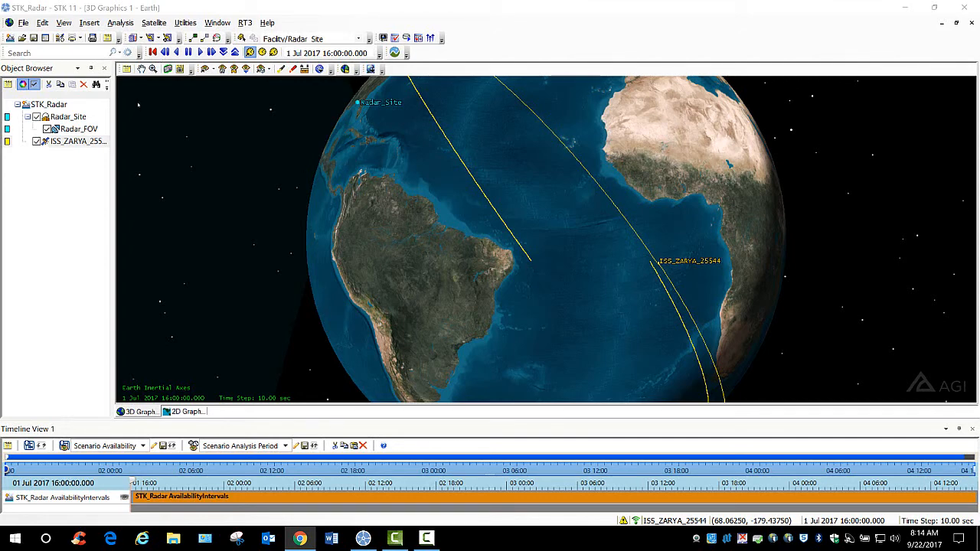
click(60, 37)
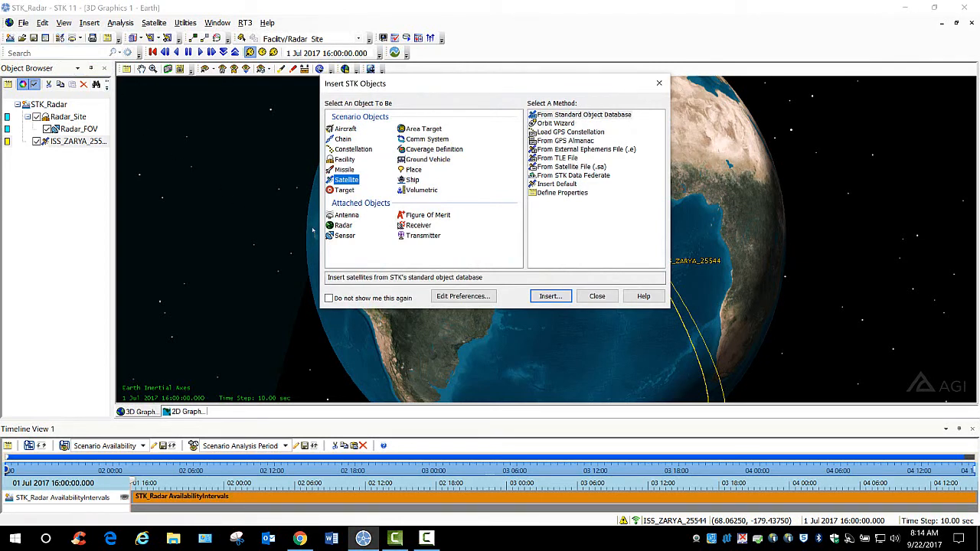
key(r)
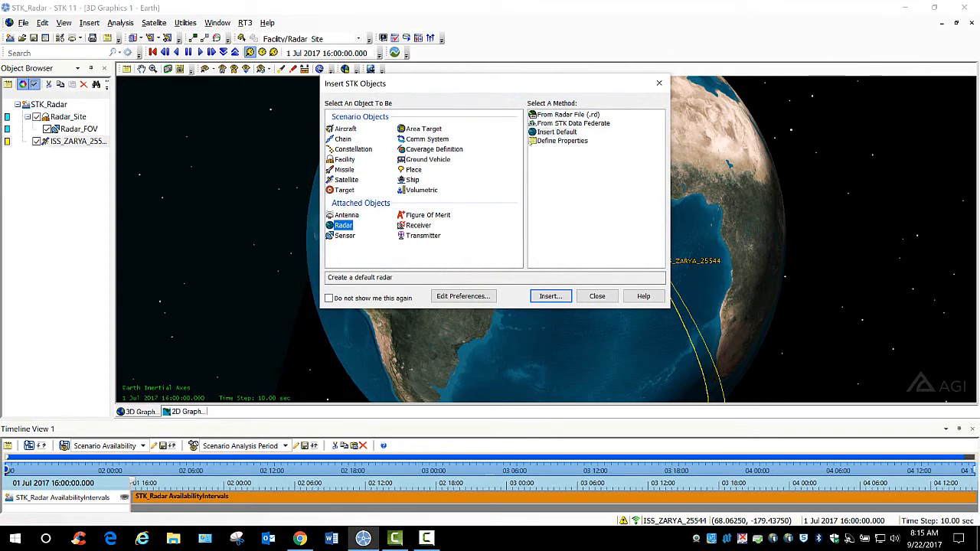
click(557, 132)
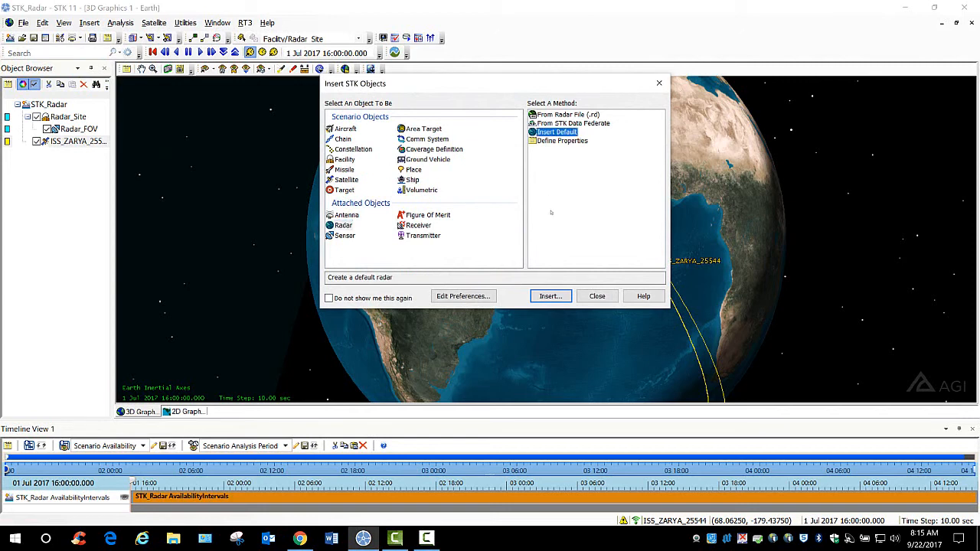
click(551, 296)
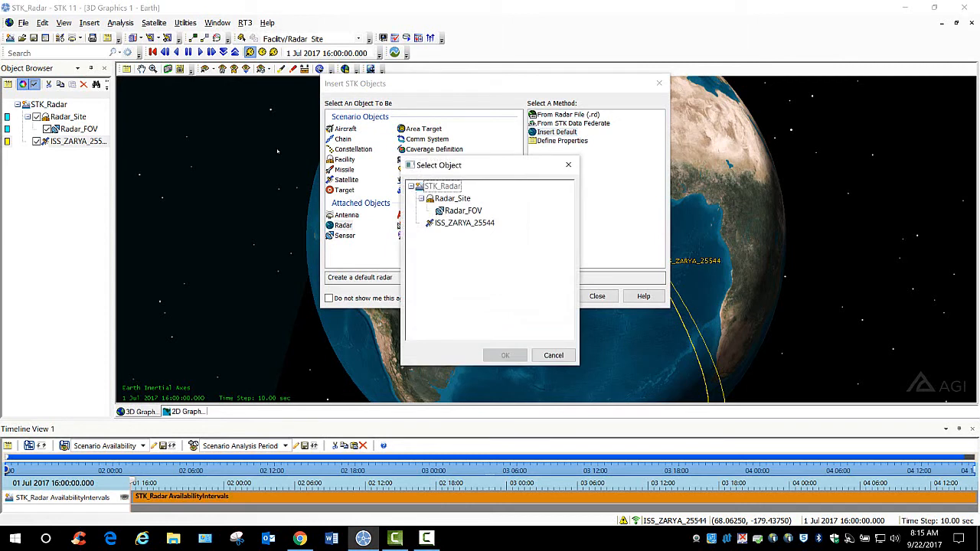
click(462, 211)
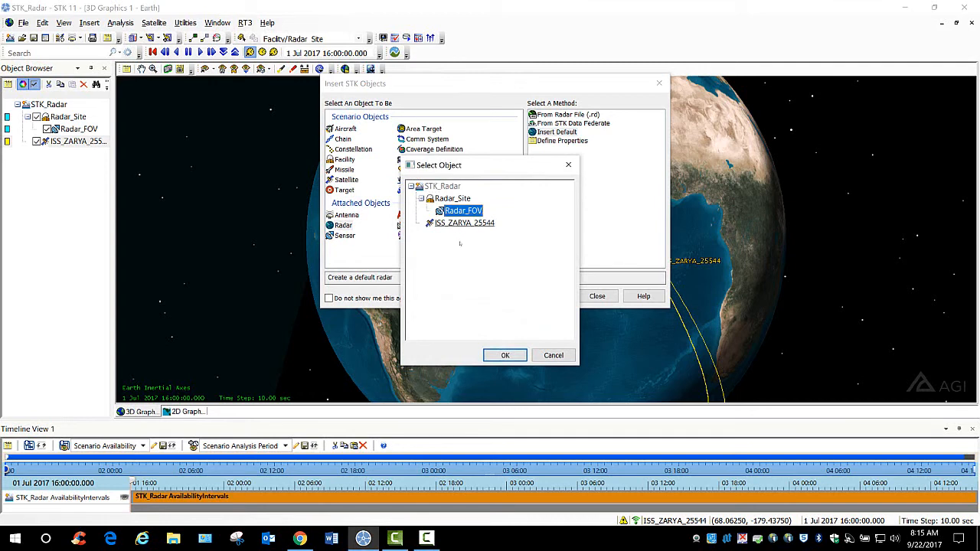
click(505, 355)
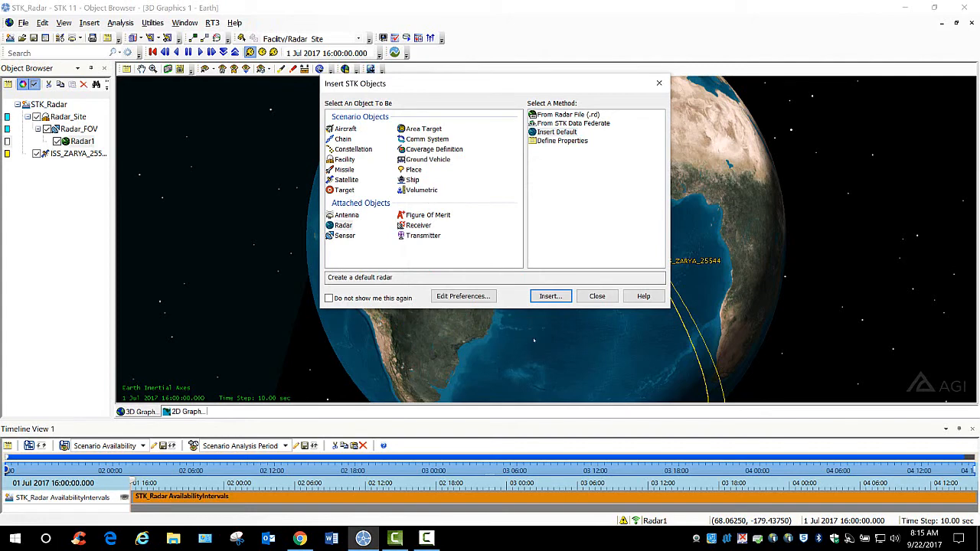
click(596, 296)
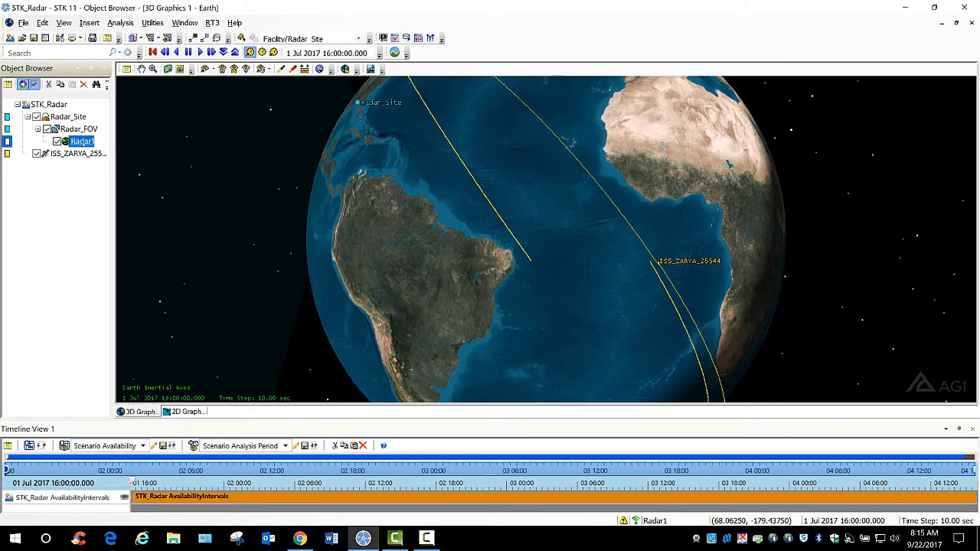
- Rename the radar under Radar_FOV as ISS_Tracker
right_click(78, 140)
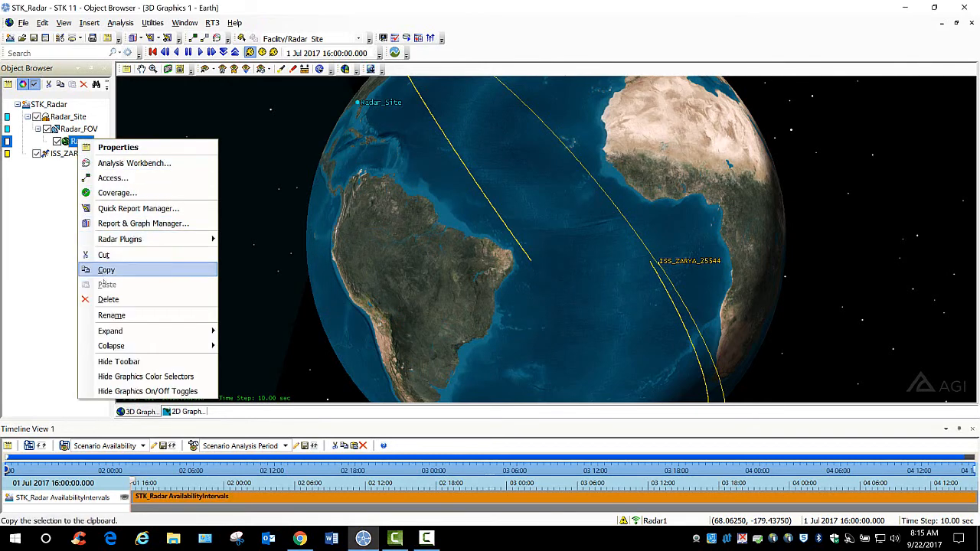
click(111, 315)
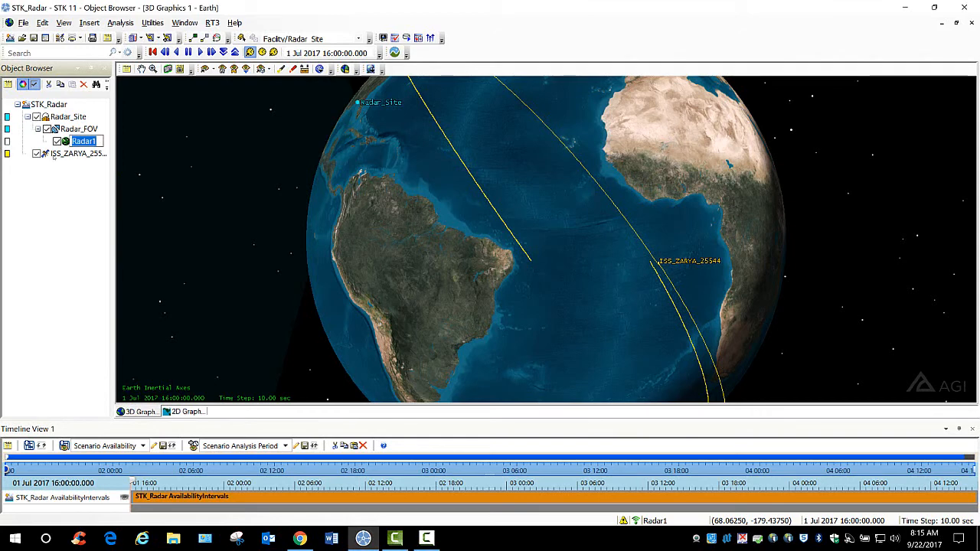
text(ISS_)
text(Tracker)
key(Return)
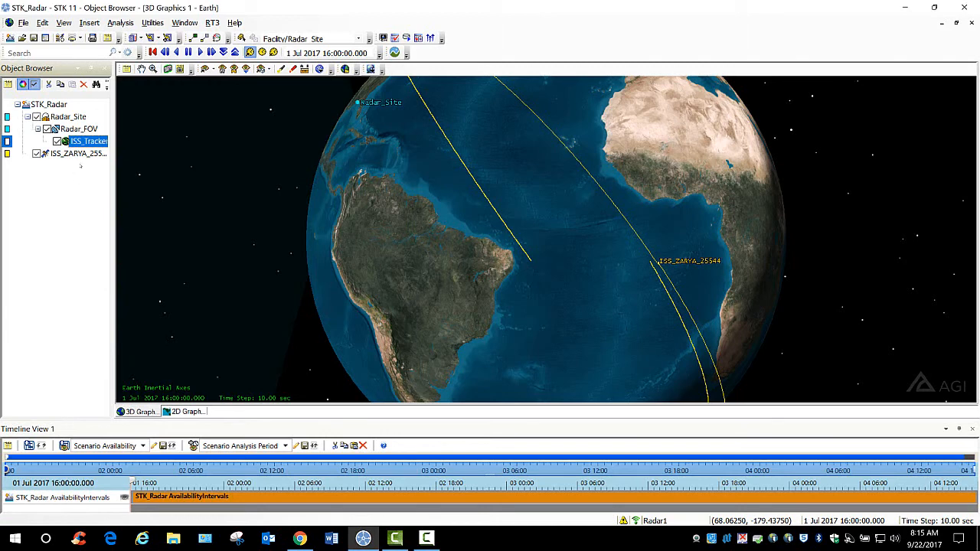
- Set ISS_Tracker's pulse integration to Fixed Pulse Number with a pulse number of 8, and apply it
right_click(82, 142)
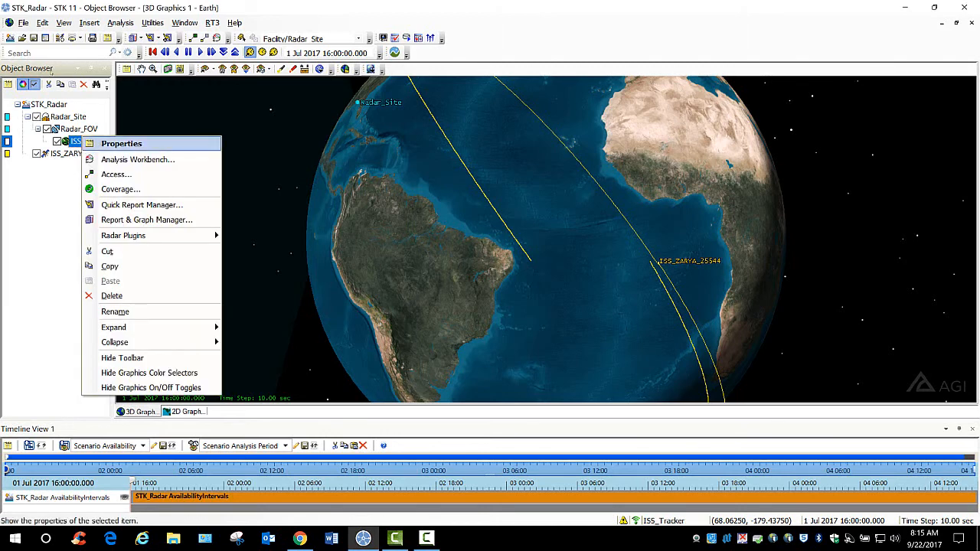
click(121, 143)
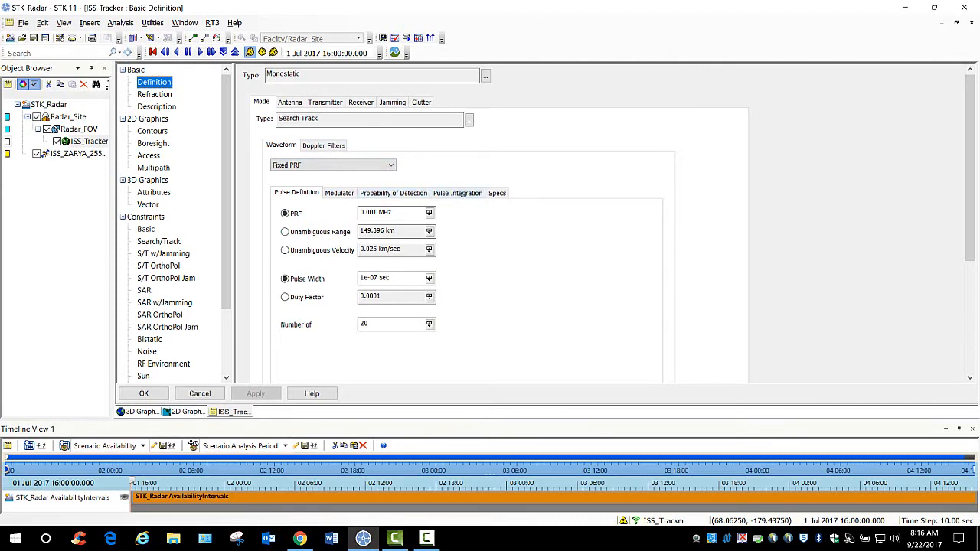
click(457, 193)
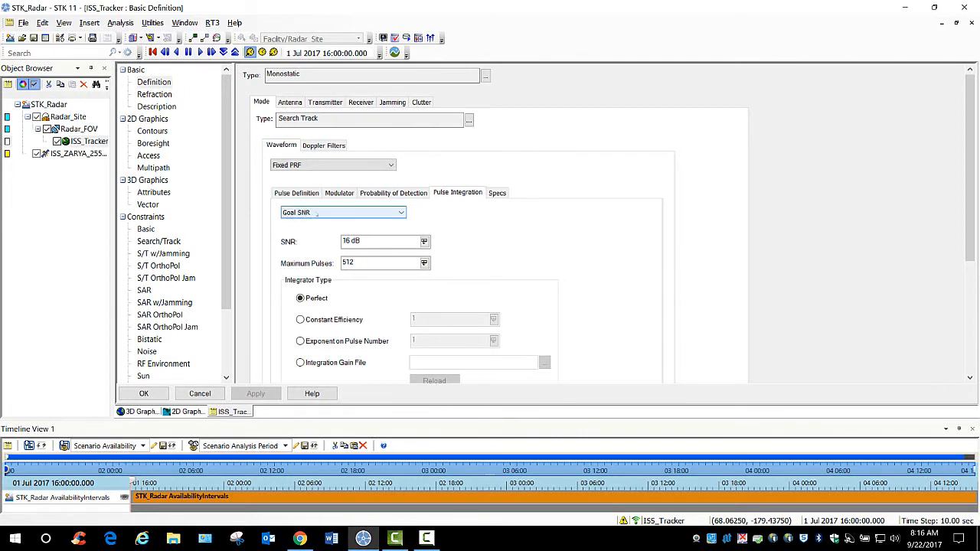
click(317, 213)
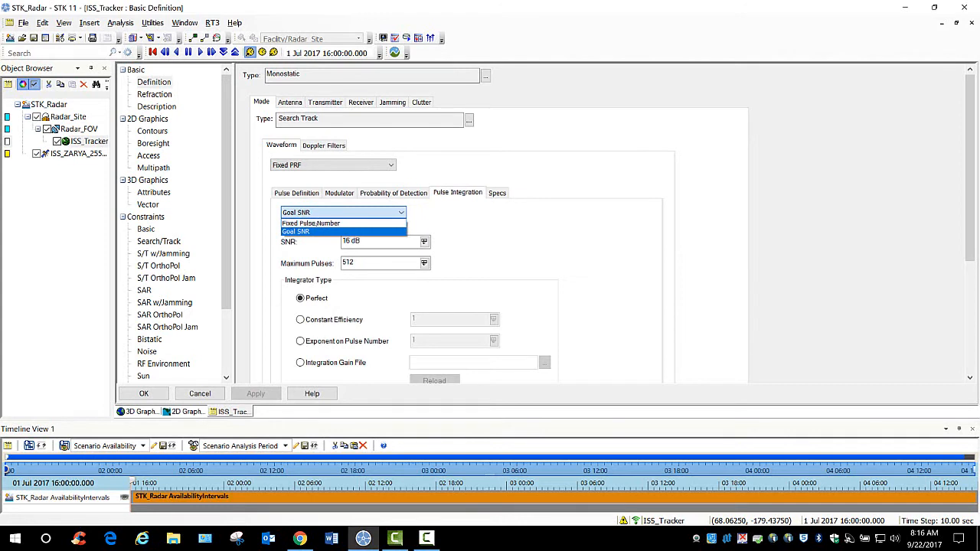
click(311, 223)
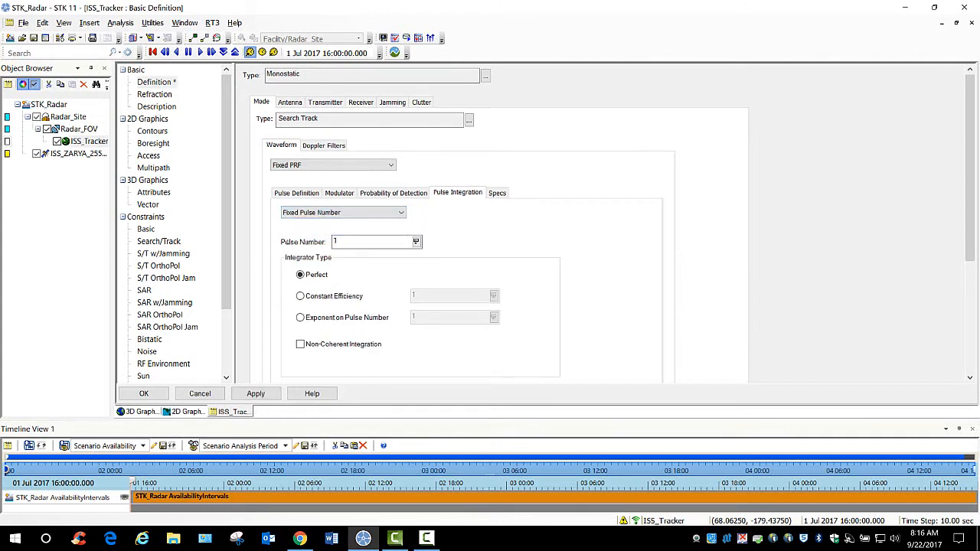
double_click(334, 241)
text(8)
click(256, 393)
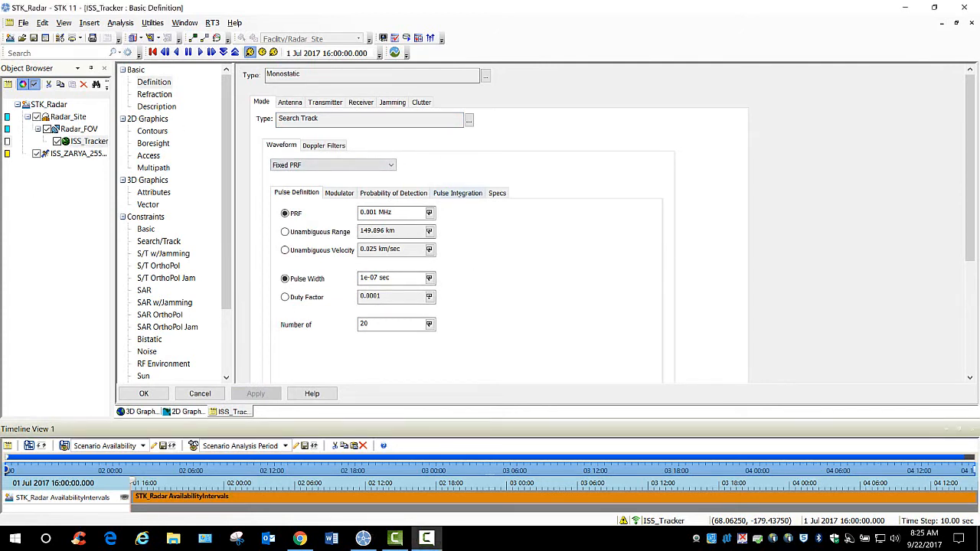
- Change the ISS_Tracker radar's antenna model to Phased Array
click(458, 193)
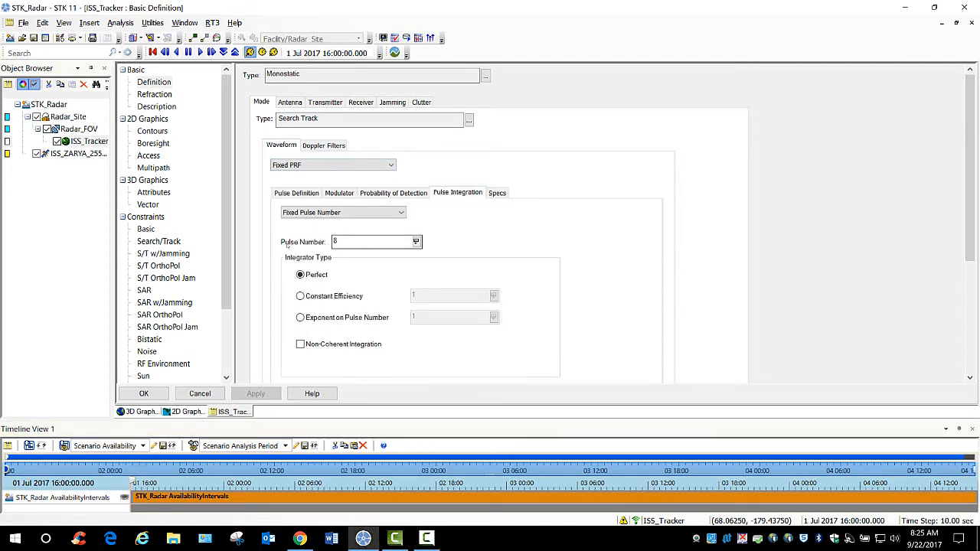
click(336, 242)
click(290, 102)
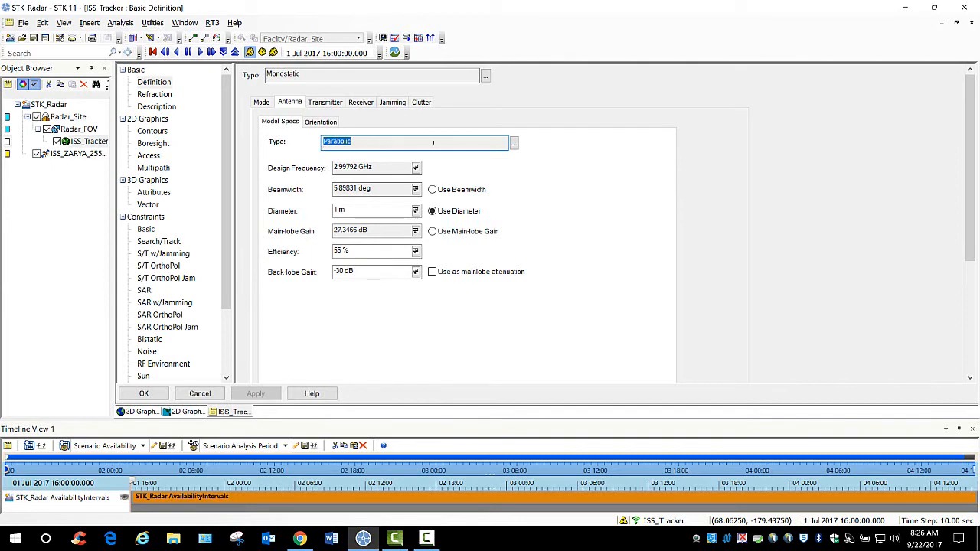
click(514, 143)
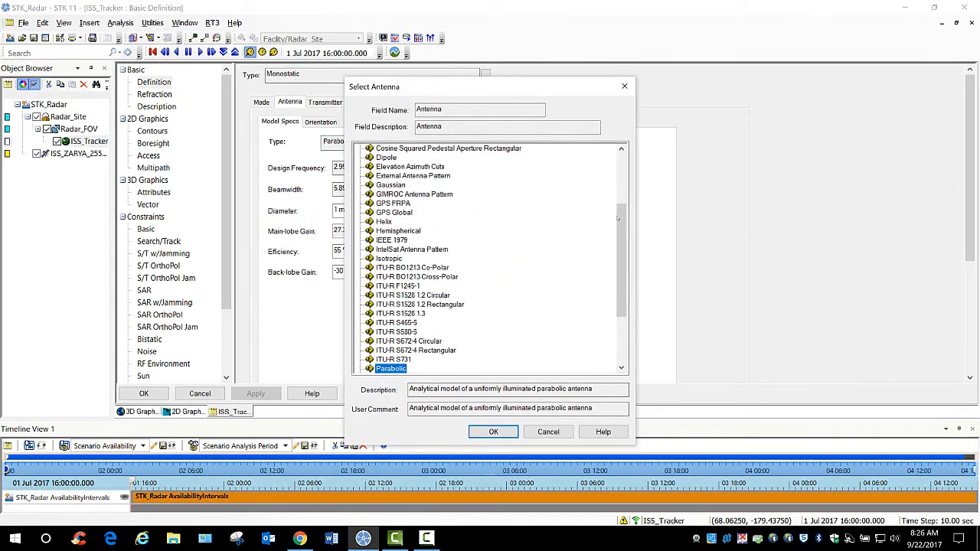
drag(618, 219, 619, 255)
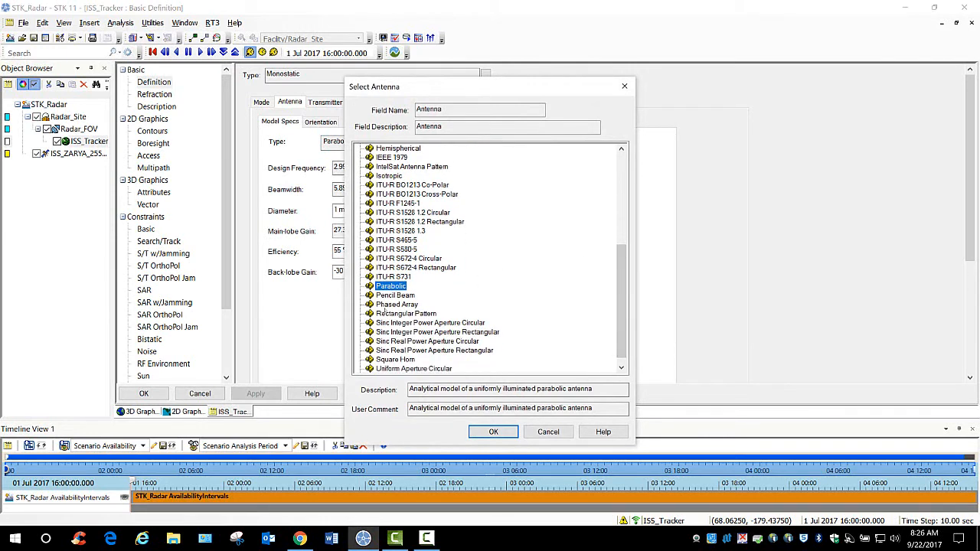
click(391, 304)
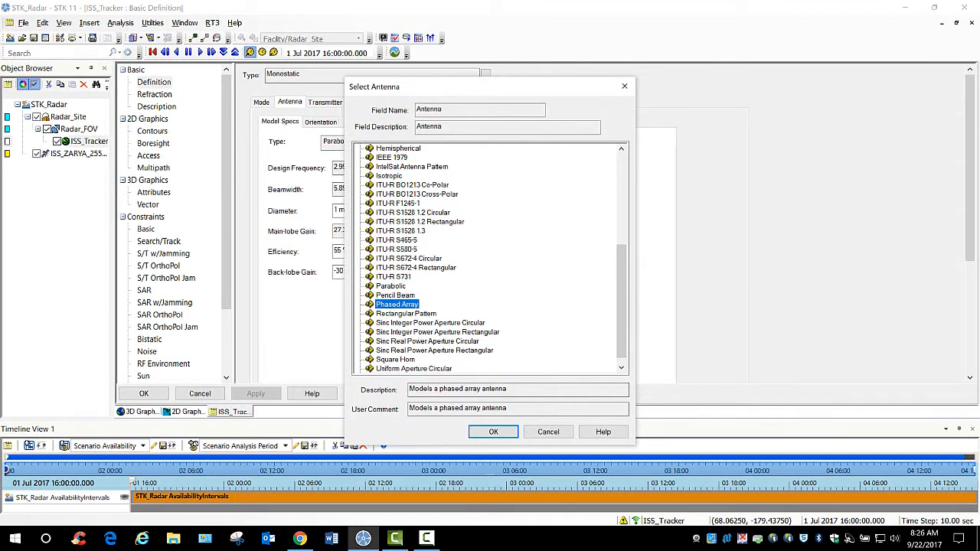
key(Return)
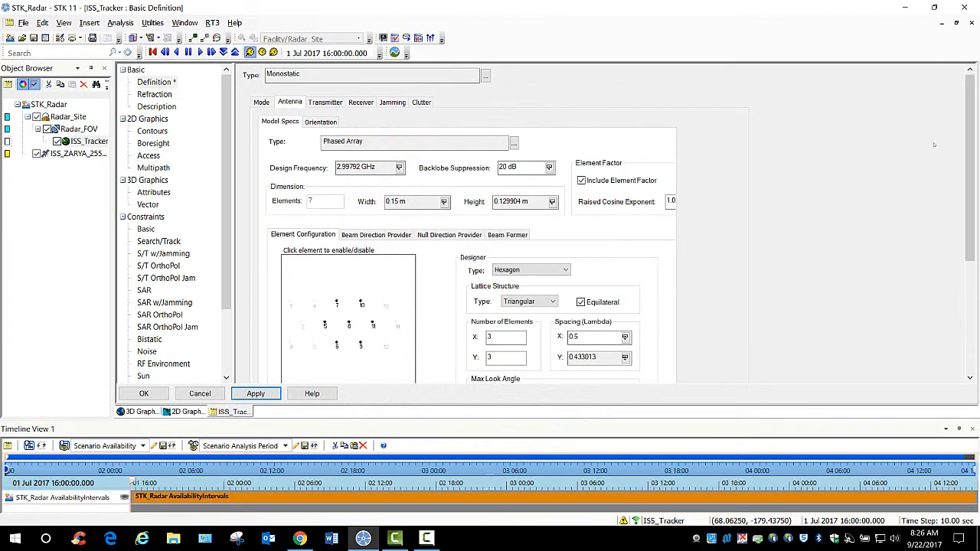
- Set the phased array's number of elements to 7 in X and 7 in Y, and apply it
scroll(897, 185, down, 2)
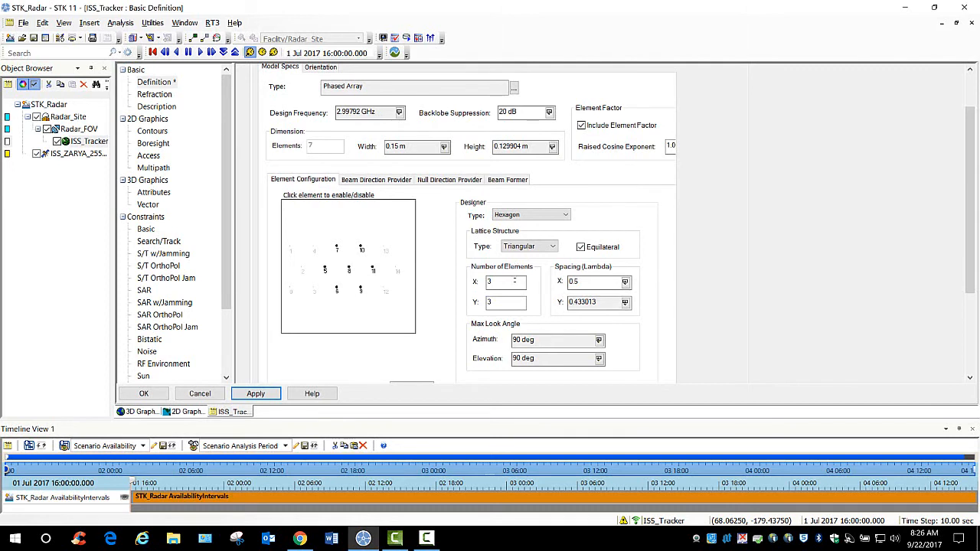
click(500, 282)
double_click(489, 281)
text(7)
double_click(490, 302)
text(7)
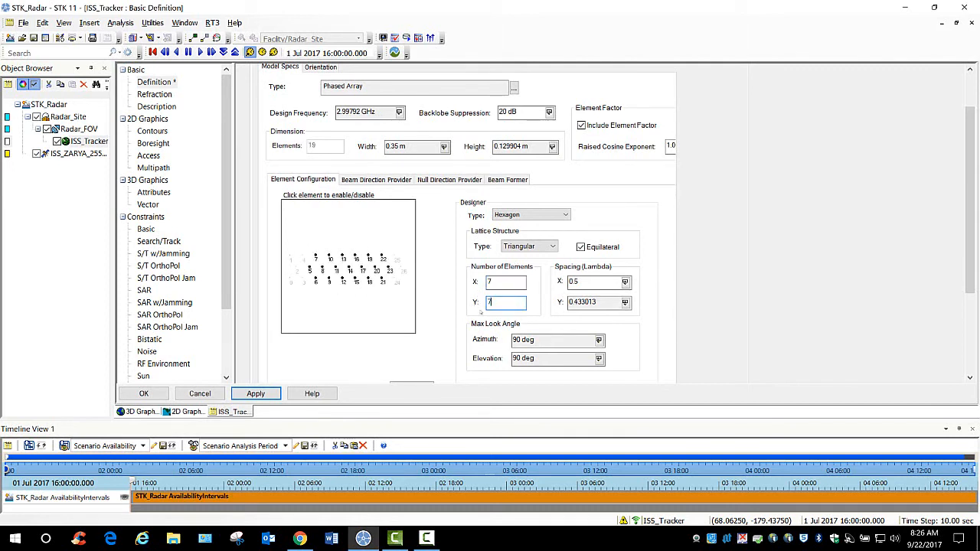
click(257, 394)
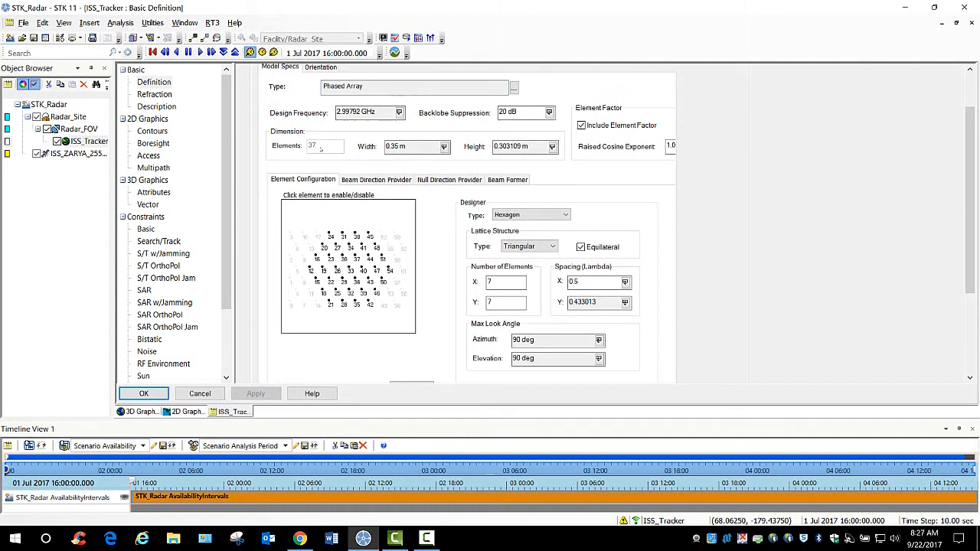
- Enable beam steering for the phased array, assign ISS_ZARYA_25544 as its beam direction object, and apply it
click(376, 179)
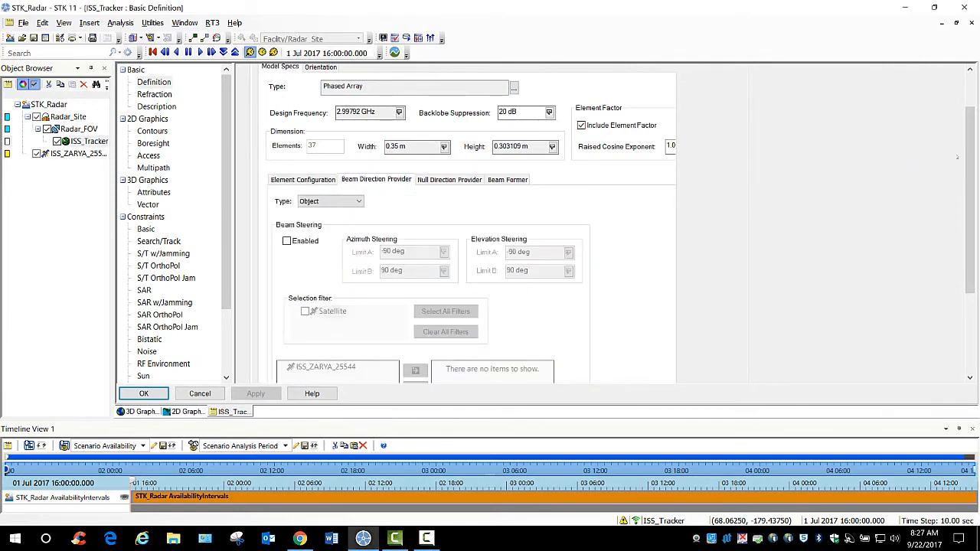
drag(970, 152, 971, 163)
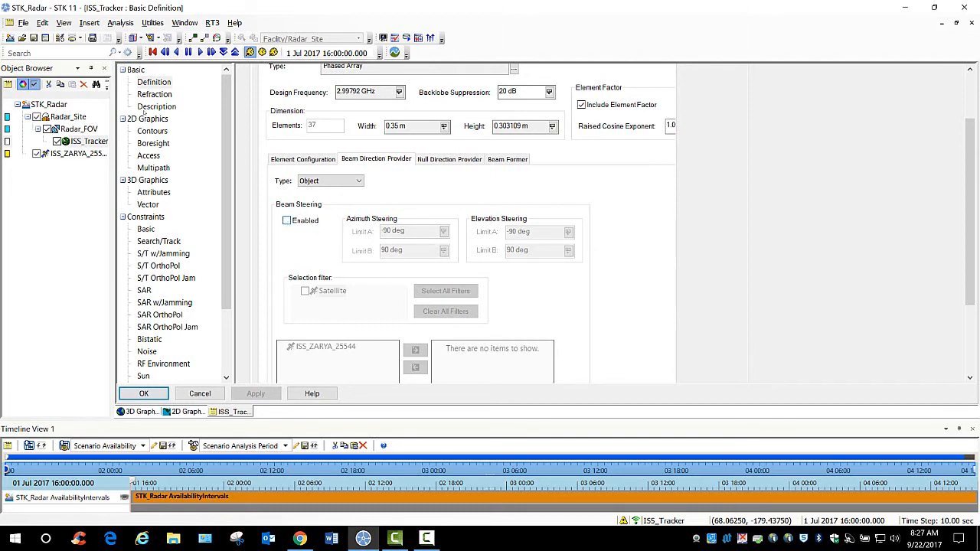
click(287, 221)
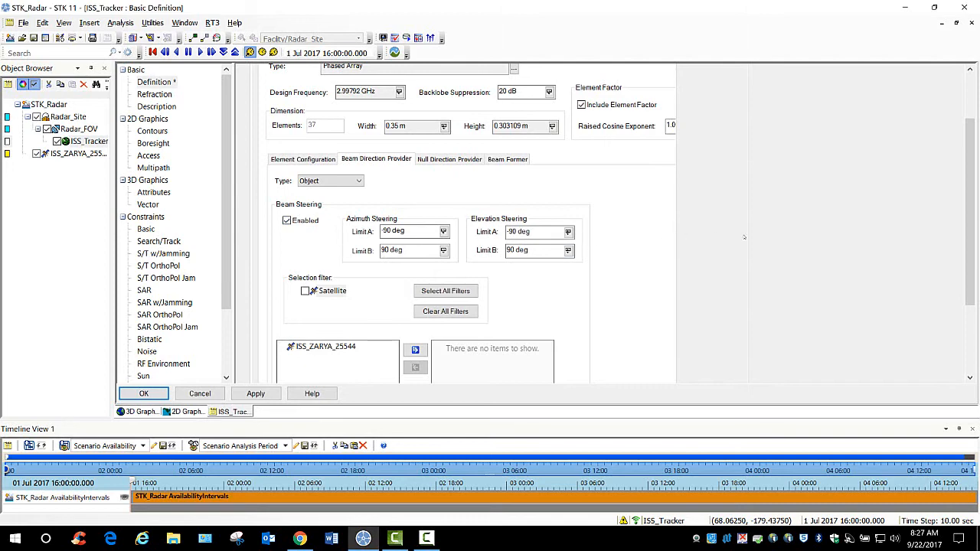
drag(972, 222, 971, 246)
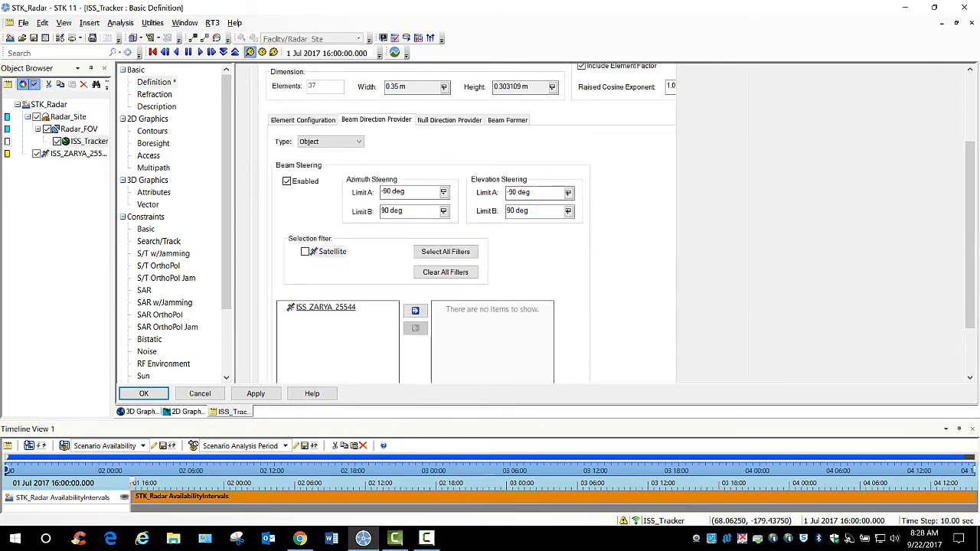
click(325, 307)
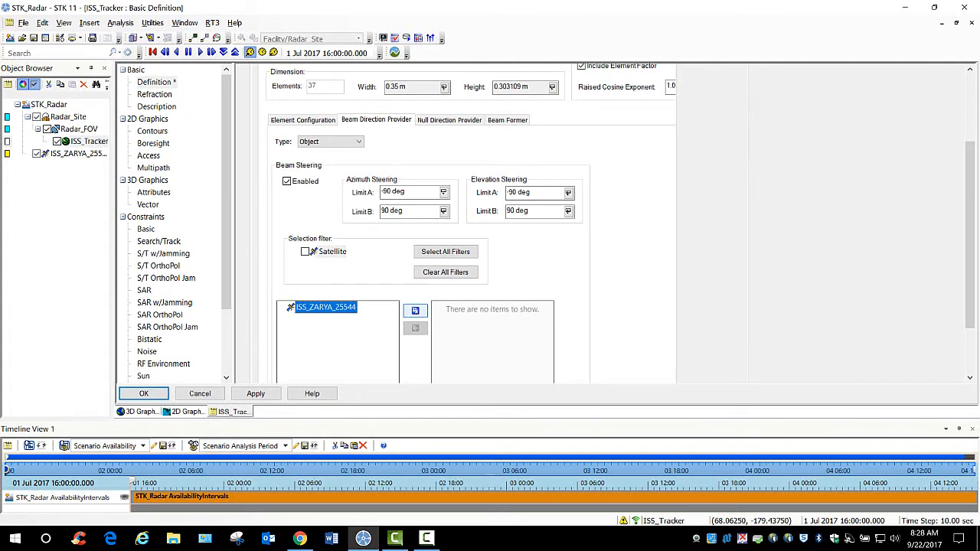
click(415, 310)
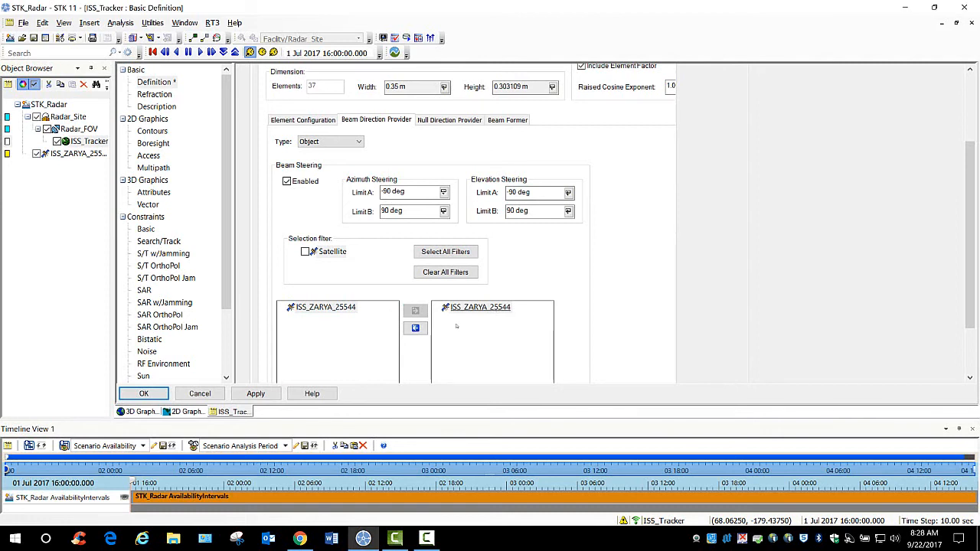
click(255, 393)
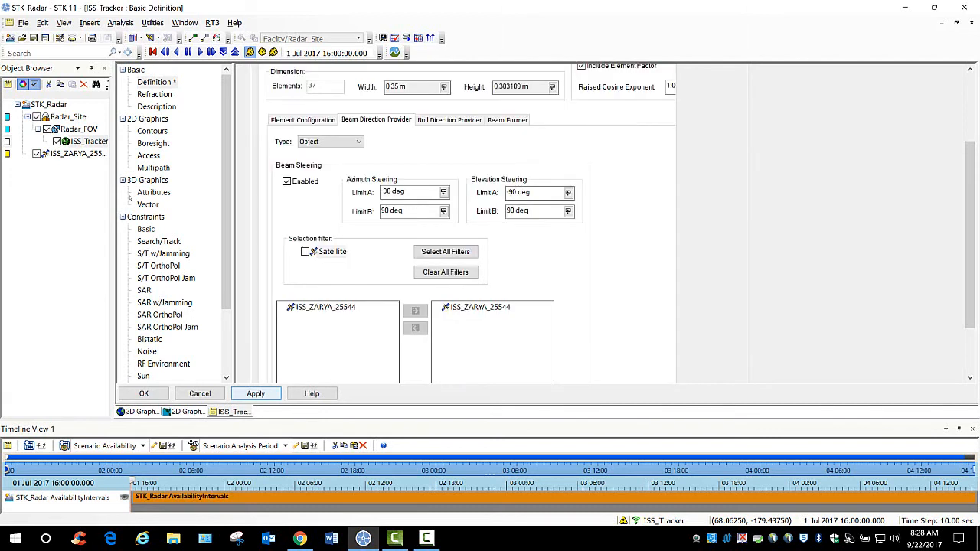
- Set the ISS_Tracker transmitter's wavelength to 68 cm
click(449, 120)
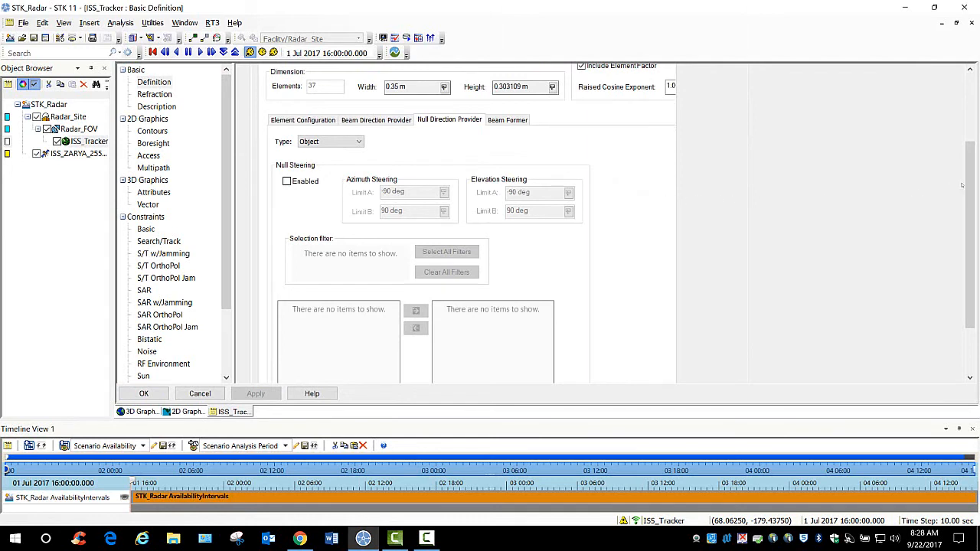
drag(971, 182, 973, 188)
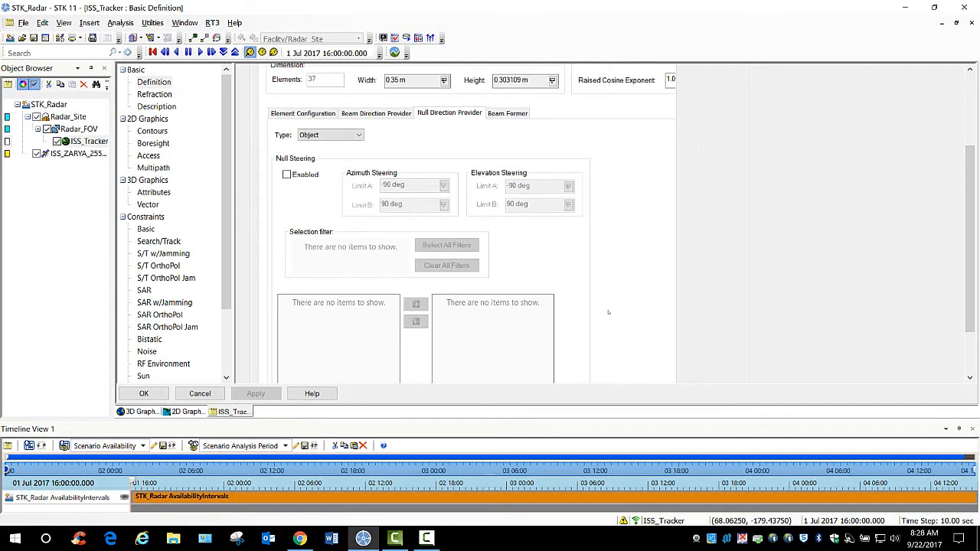
click(300, 538)
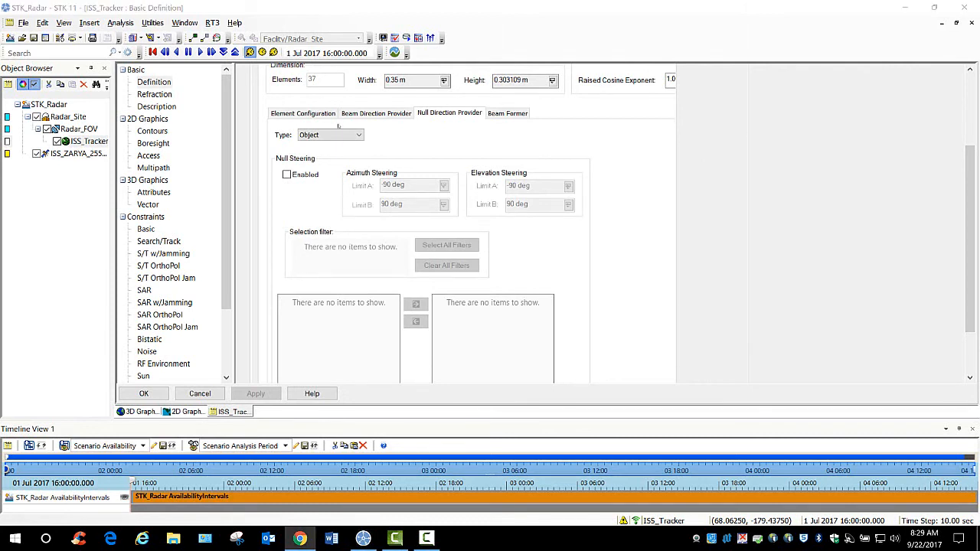
scroll(335, 190, up, 3)
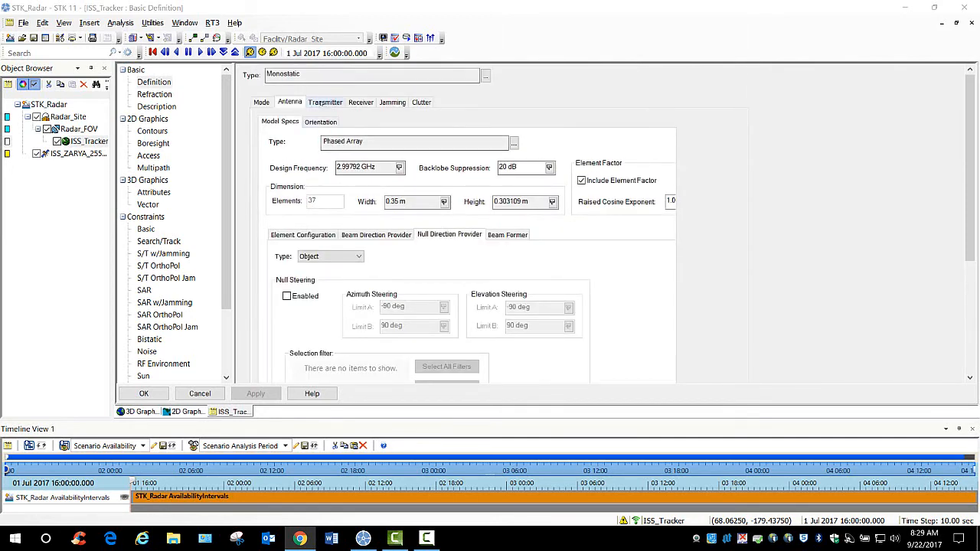
click(324, 103)
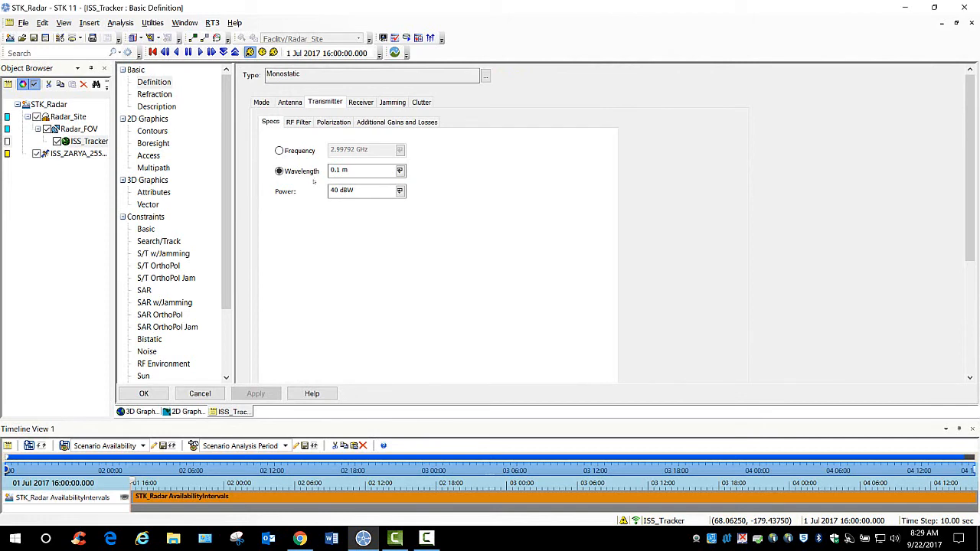
click(311, 174)
text(68)
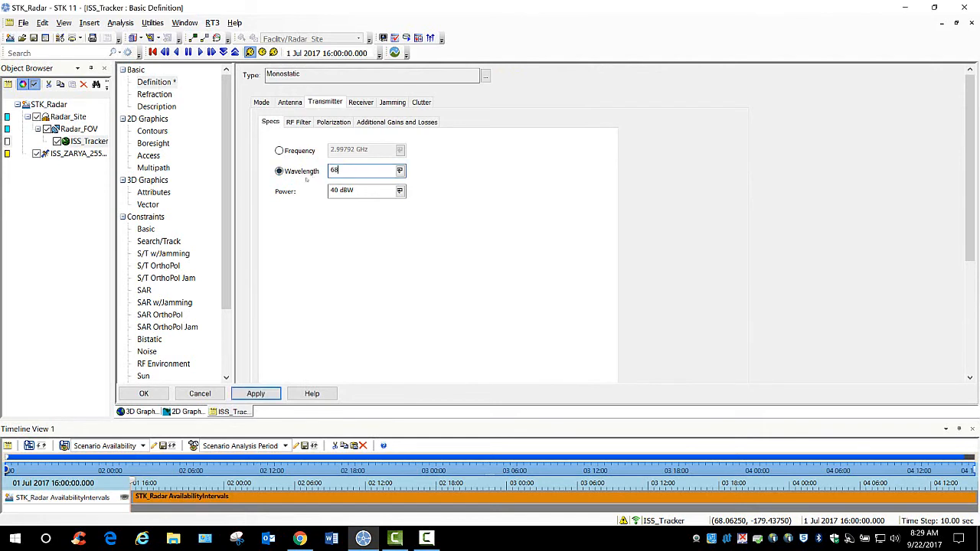
text(cm)
- Set the transmitter's power to 370 kW and apply the transmitter settings
click(400, 191)
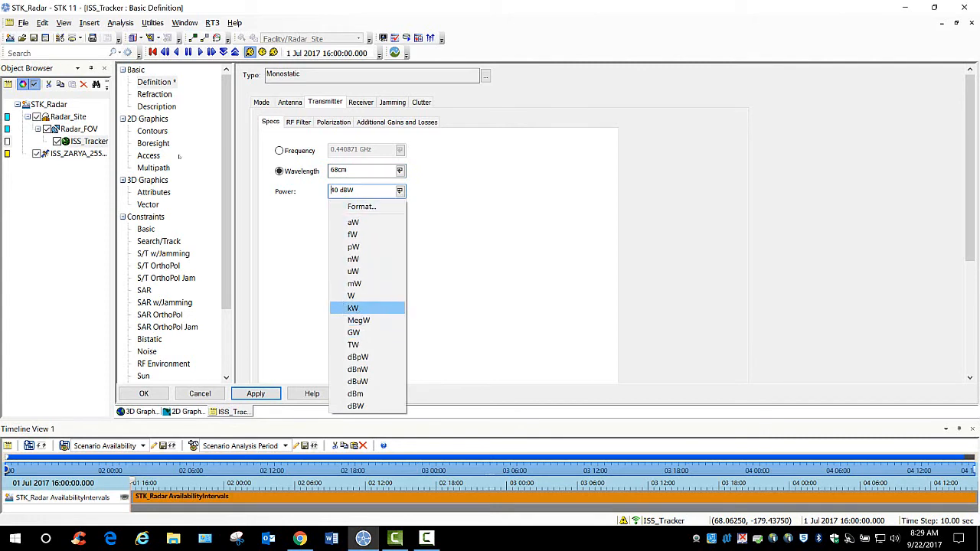
click(352, 308)
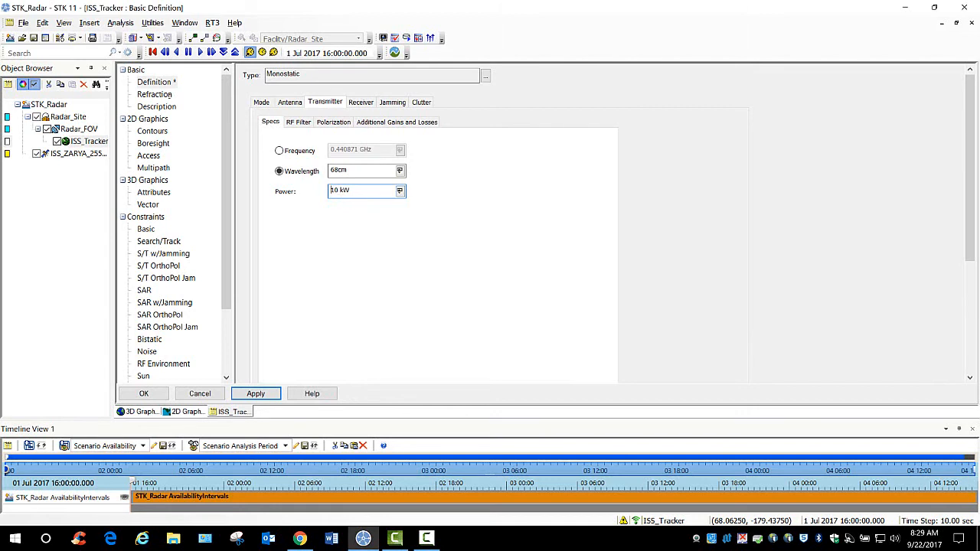
double_click(332, 190)
text(370)
click(256, 393)
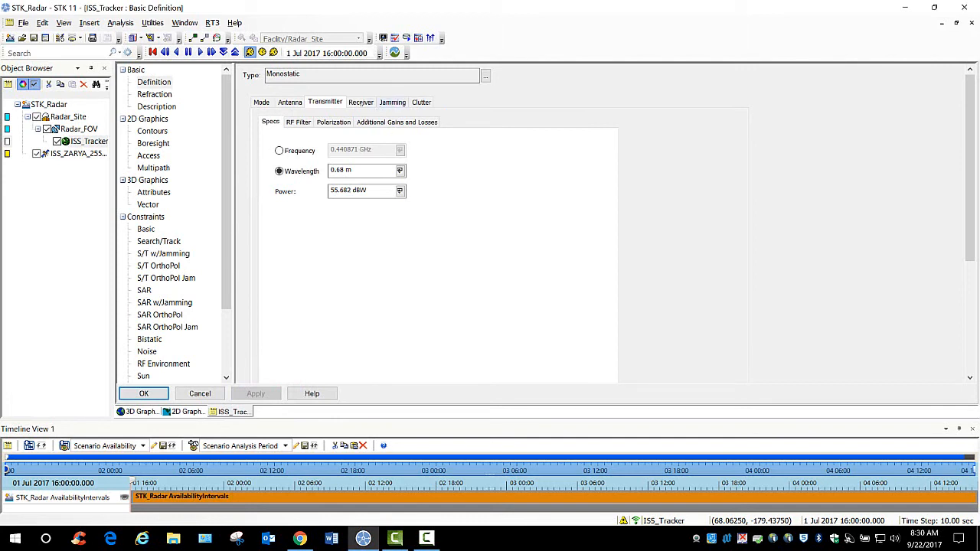
- Set the ISS_Tracker receiver's LNA gain to 20 dB and apply it
key(ctrl+Tab)
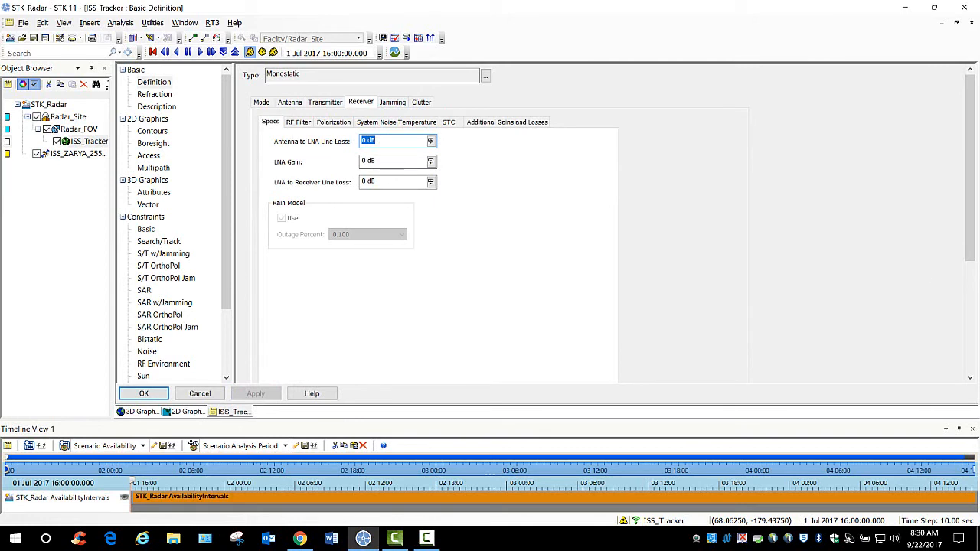
key(alt+Tab)
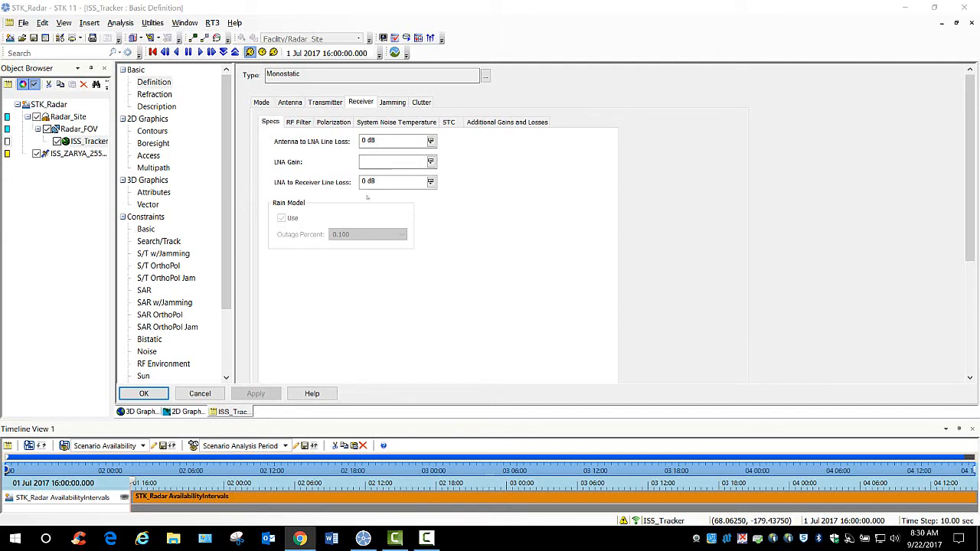
click(362, 162)
text(20 dB)
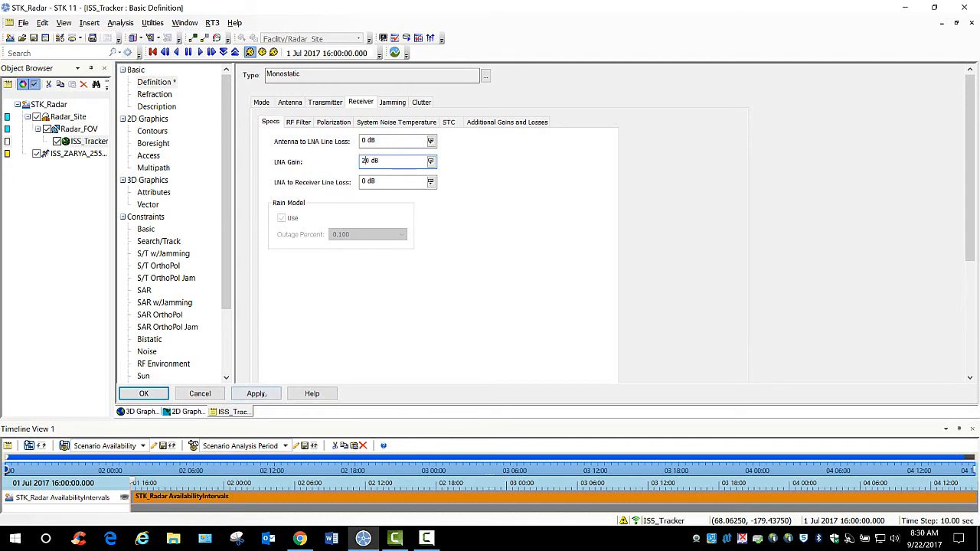
click(256, 394)
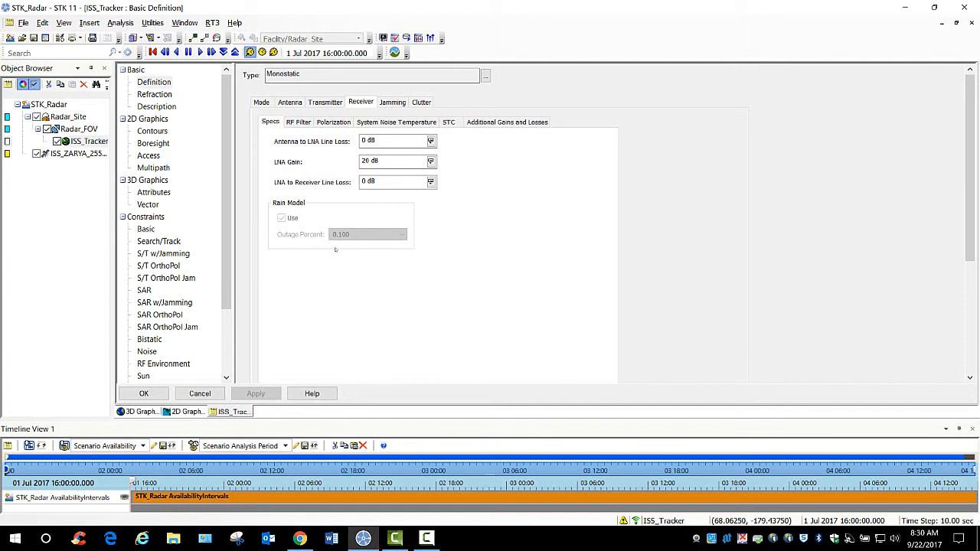
- Enable the Field of View and Az-El Mask basic constraints for ISS_Tracker, apply them, and save the scenario
click(146, 229)
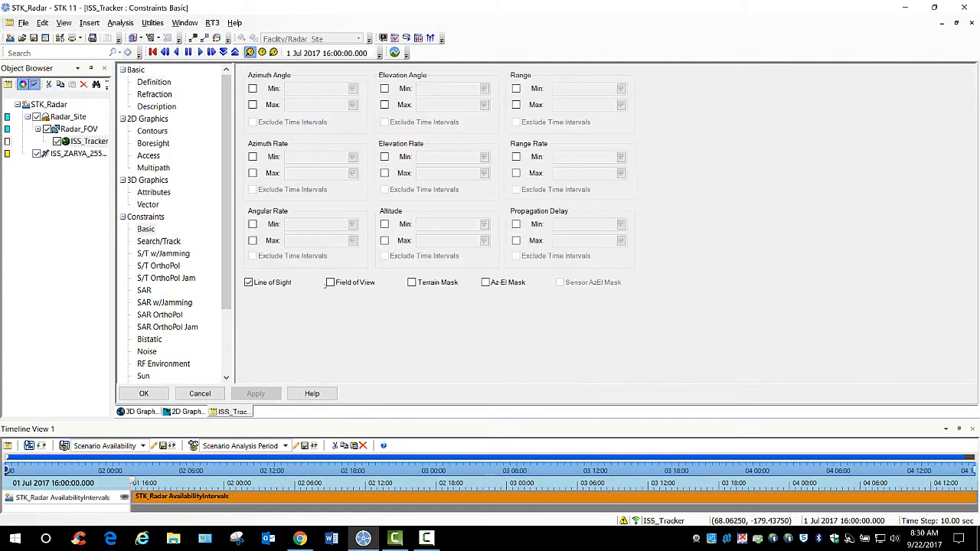
click(332, 284)
key(alt+Tab)
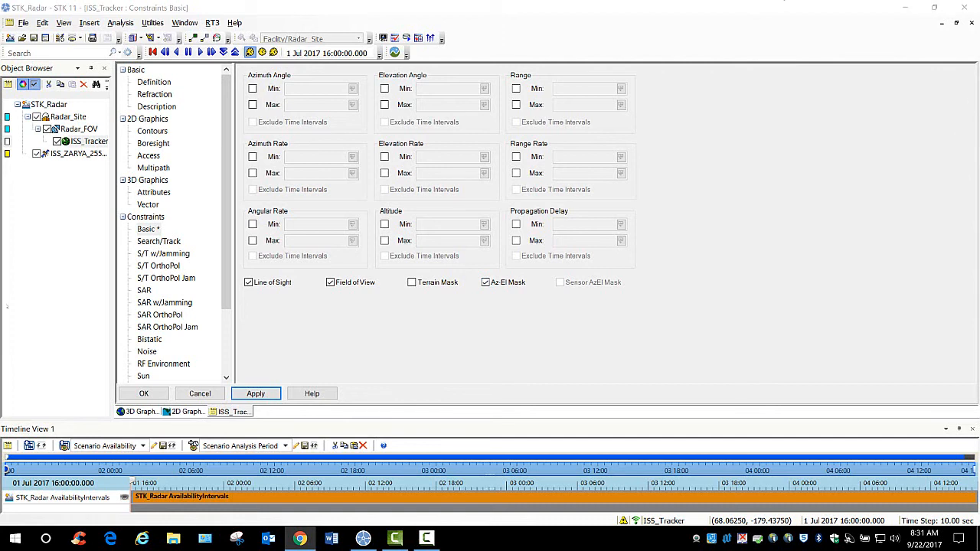
click(256, 393)
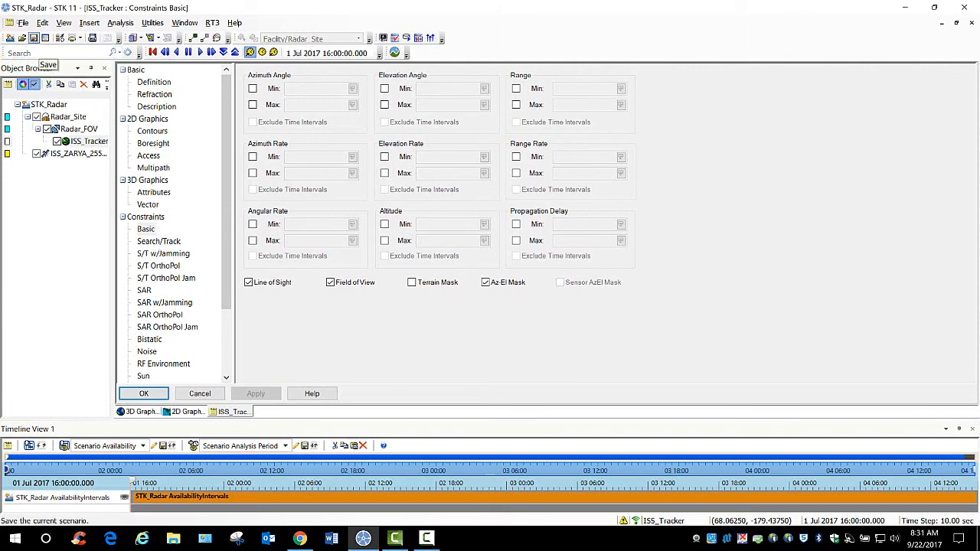
click(33, 37)
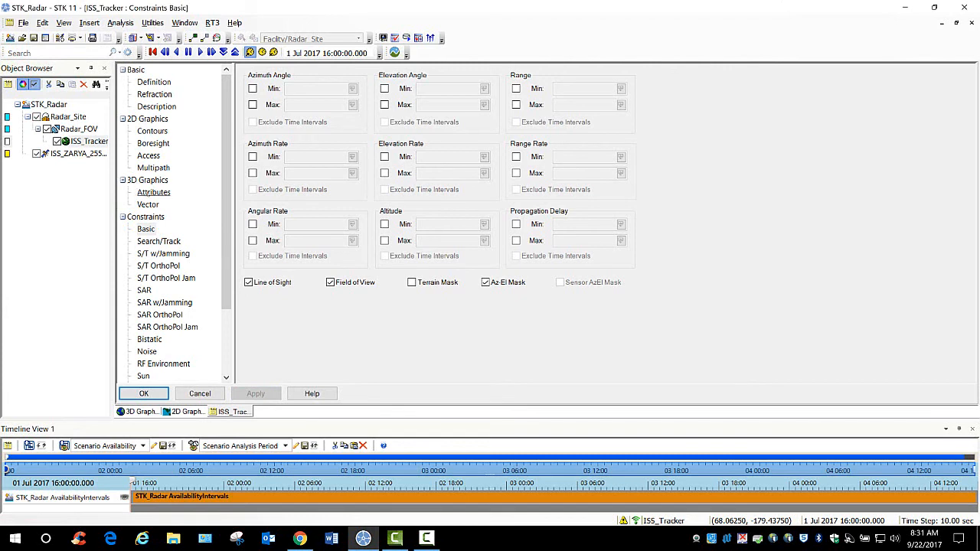
- Show ISS_Tracker's 3D volume graphics as a wireframe with a gain scale of 1 km per dB
click(155, 193)
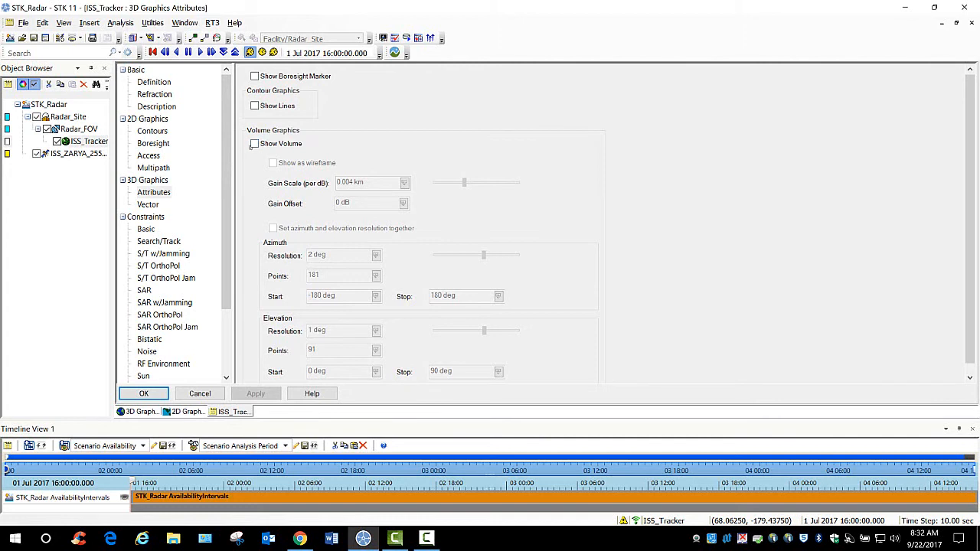
click(255, 143)
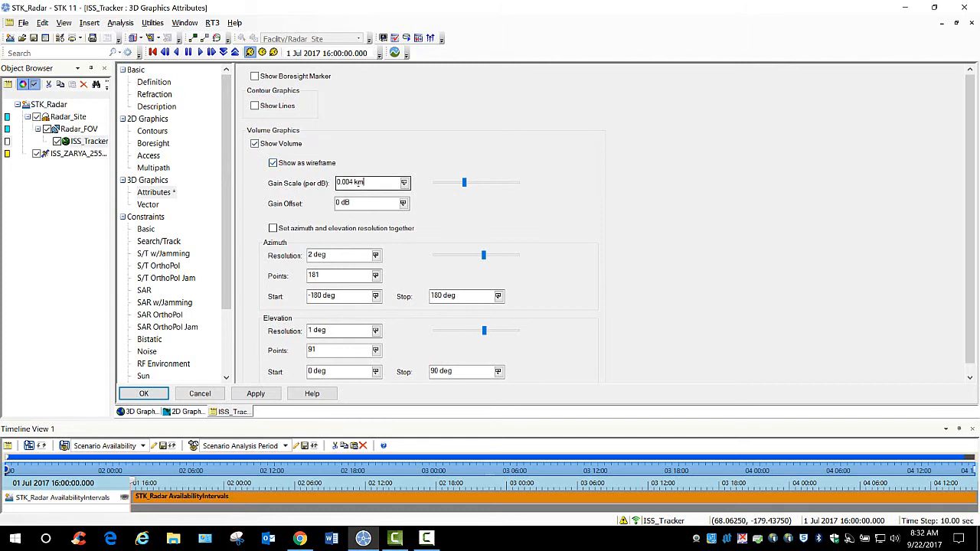
drag(362, 182, 323, 190)
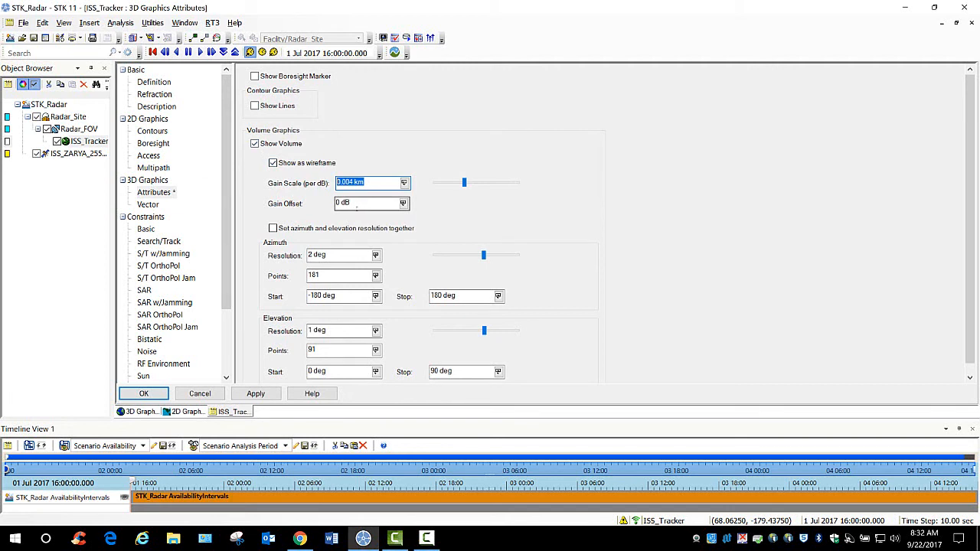
text(1)
key(Tab)
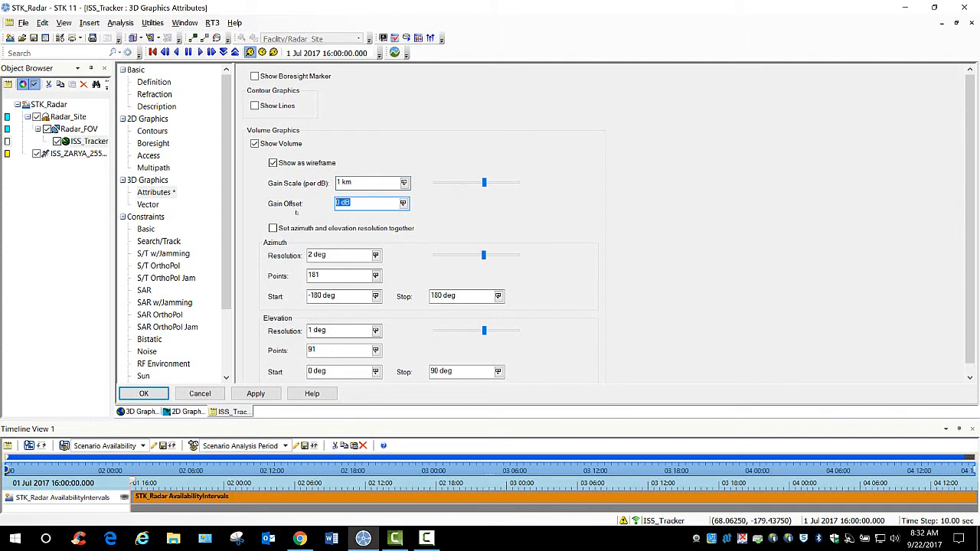
- Set the gain offset of ISS_Tracker's volume graphics to 10 dB
text(10)
key(Tab)
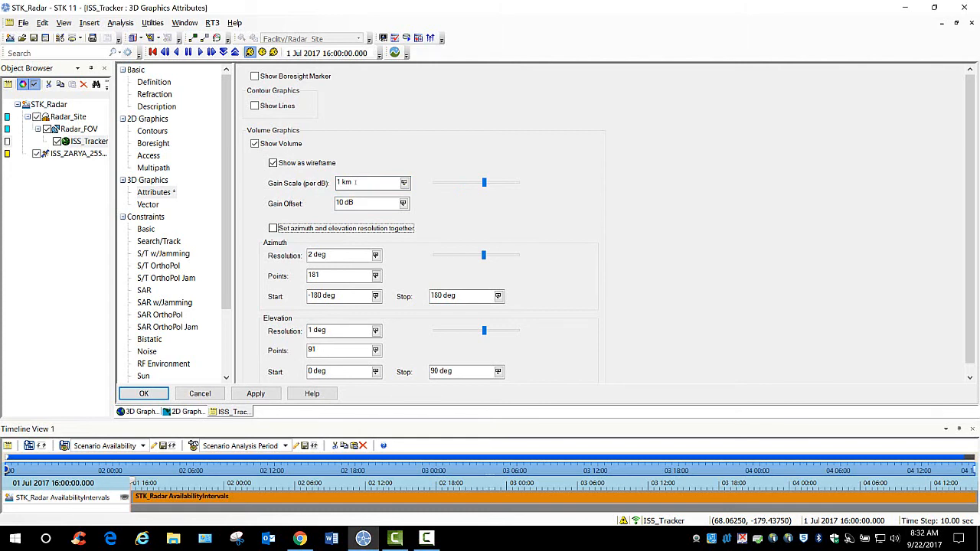
click(359, 203)
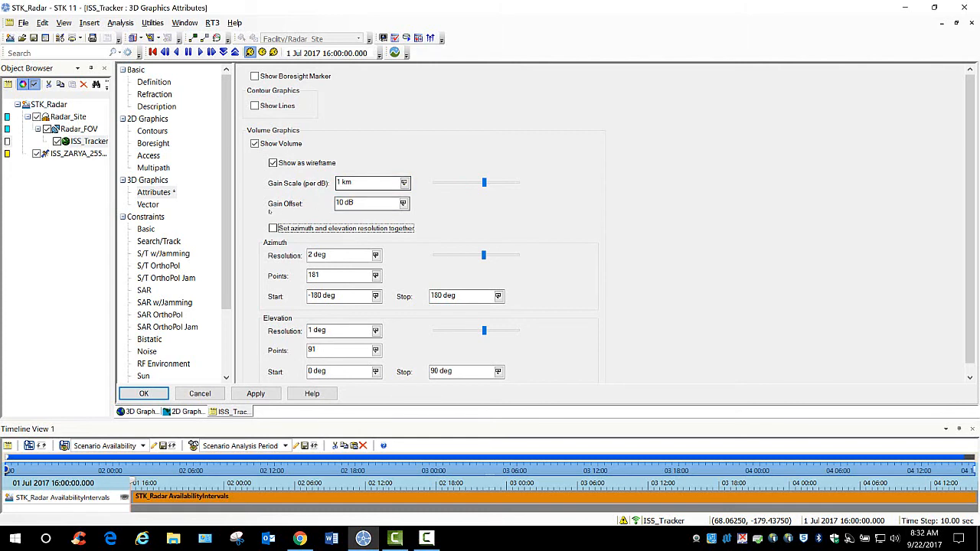
key(Home)
key(Delete)
scroll(248, 211, down, 1)
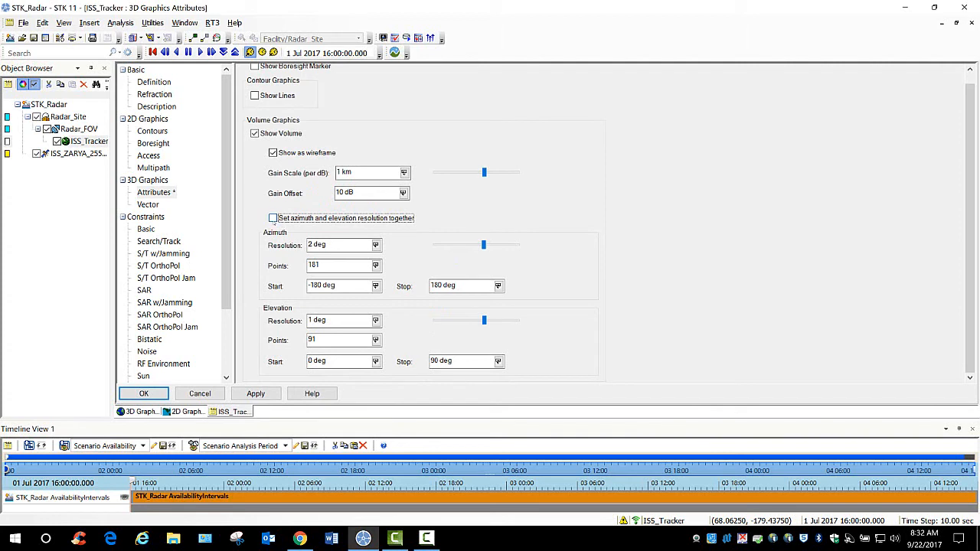
- Link the azimuth and elevation resolutions, set the azimuth resolution to 0.5 deg, accept the ISS_Tracker properties, and save the scenario
click(273, 219)
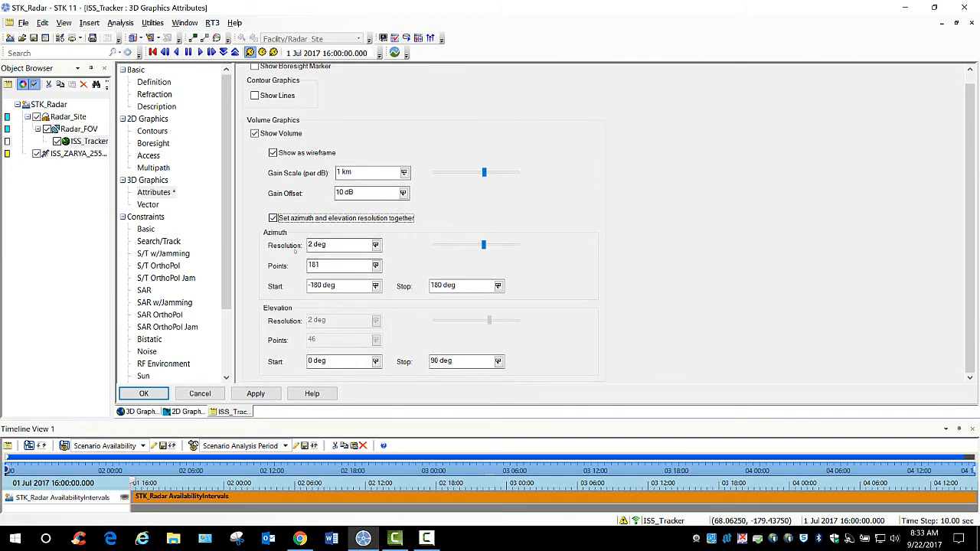
key(Tab)
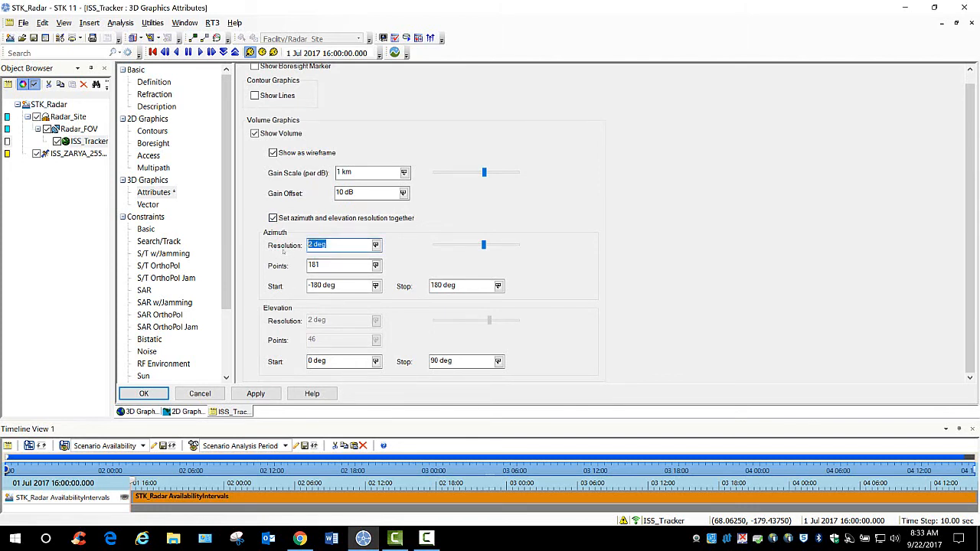
key(BackSpace)
text(.5)
key(Return)
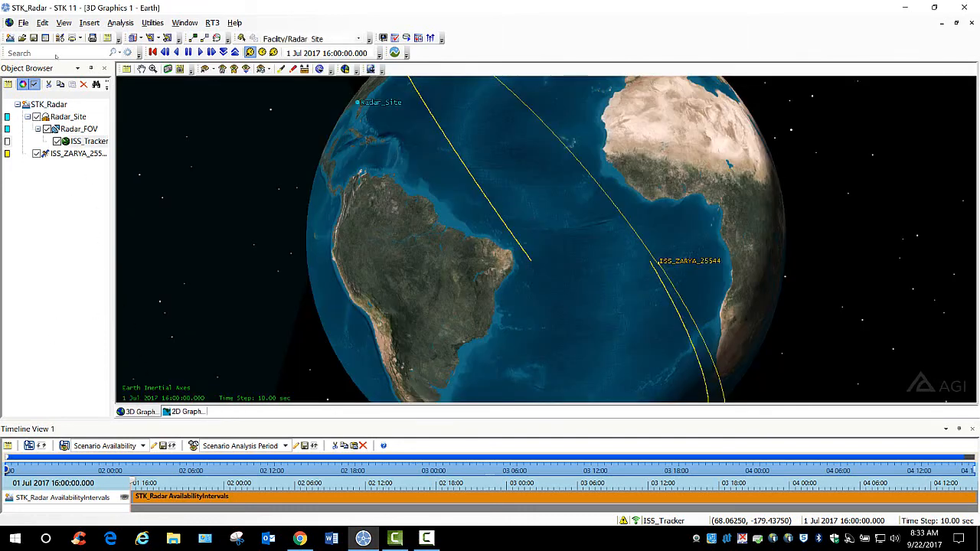
key(ctrl+s)
- Zoom the 3D view to Radar_Site and examine the shape of the radar's antenna gain volume from several sides
right_click(67, 117)
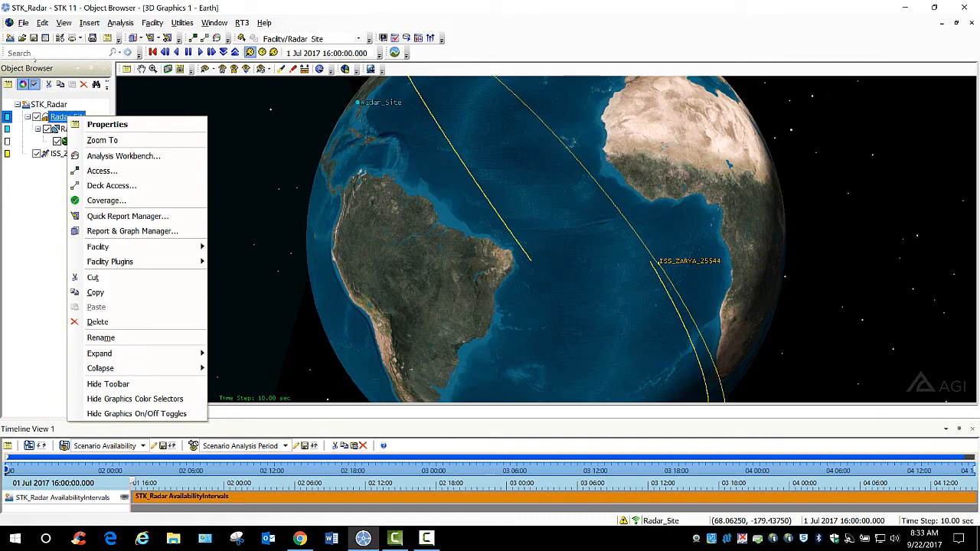
click(101, 140)
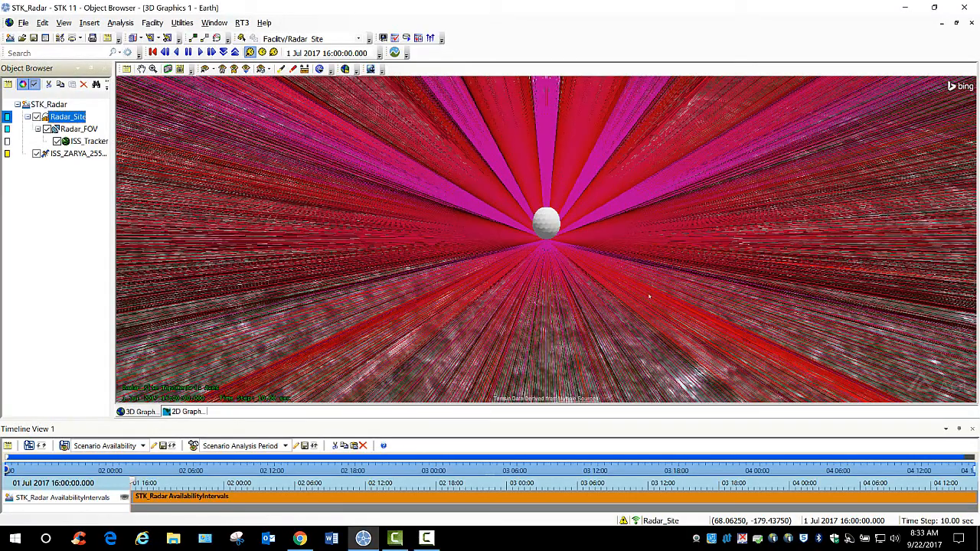
drag(652, 304, 648, 225)
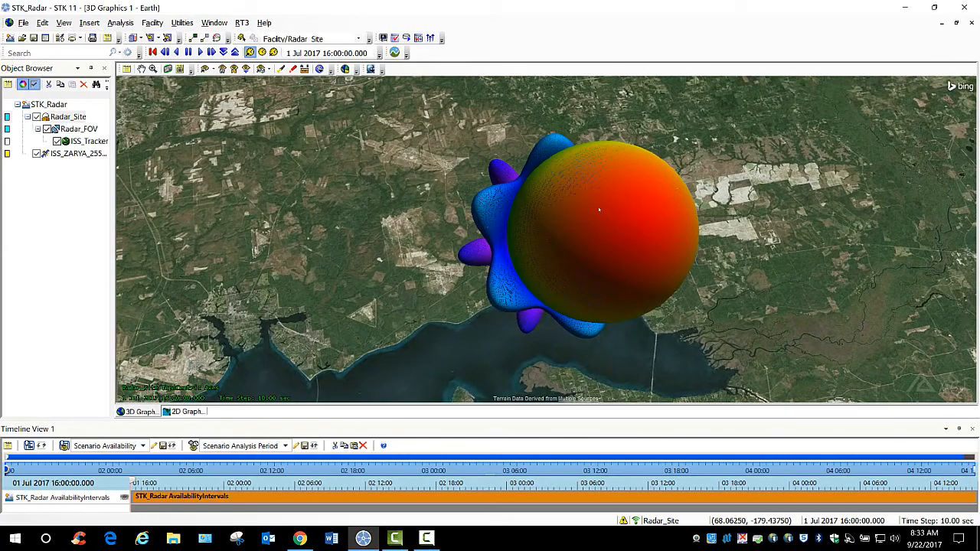
drag(711, 172, 731, 152)
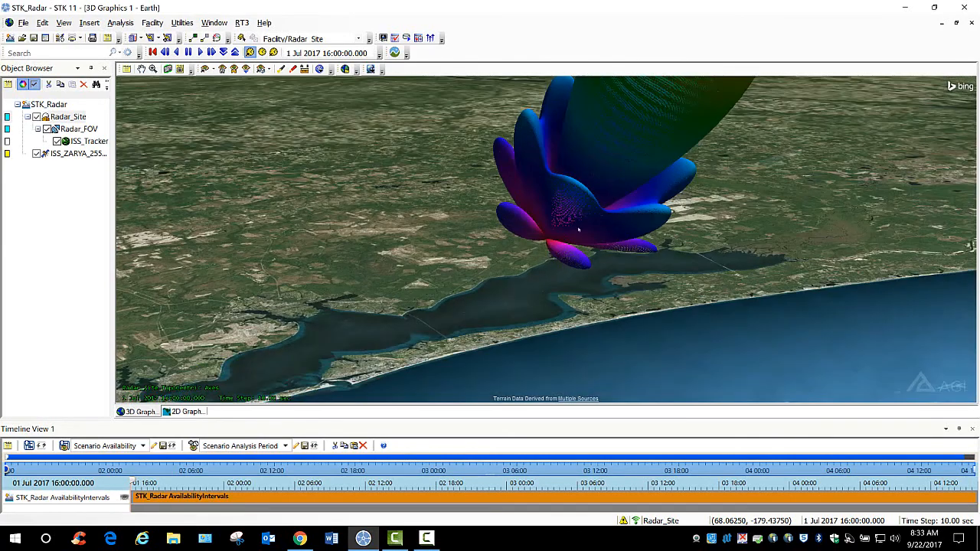
drag(579, 227, 673, 252)
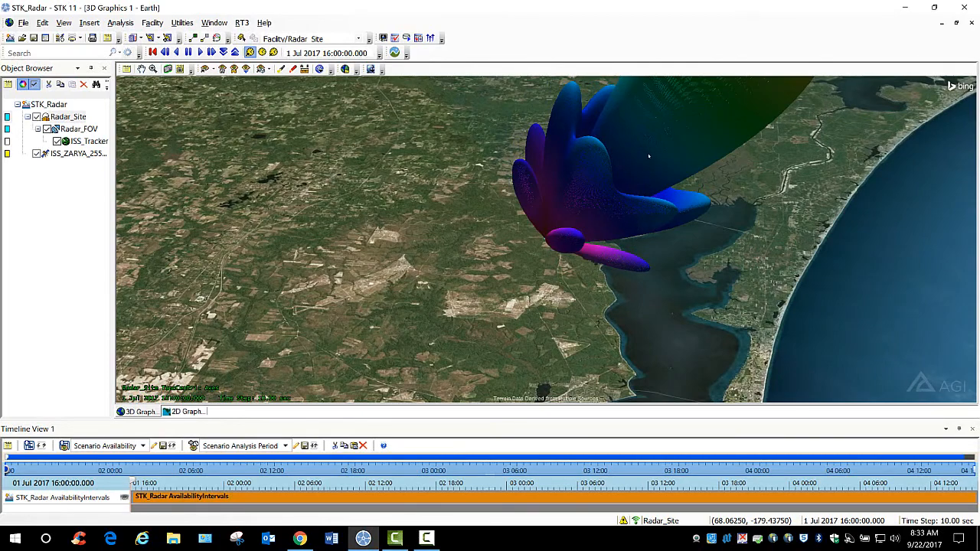
drag(648, 156, 392, 200)
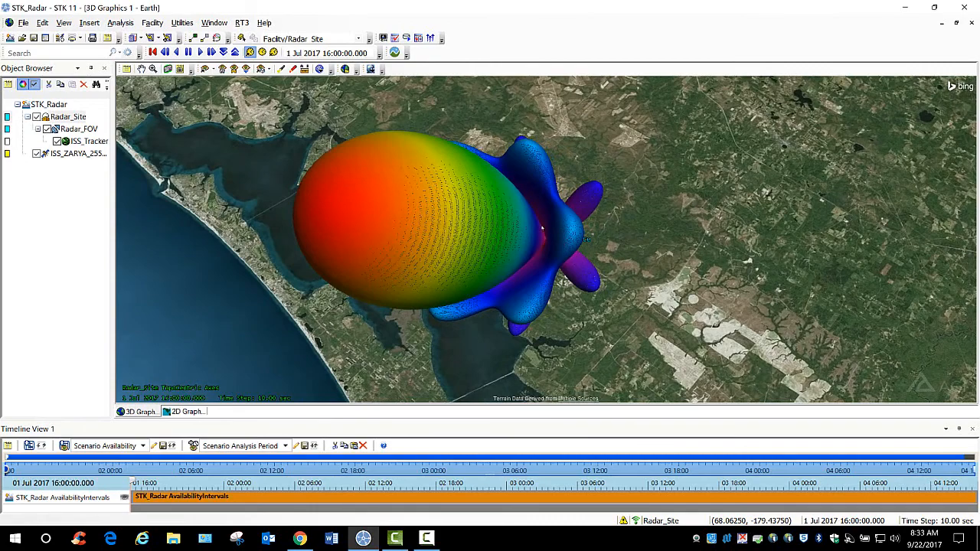
scroll(542, 228, down, 5)
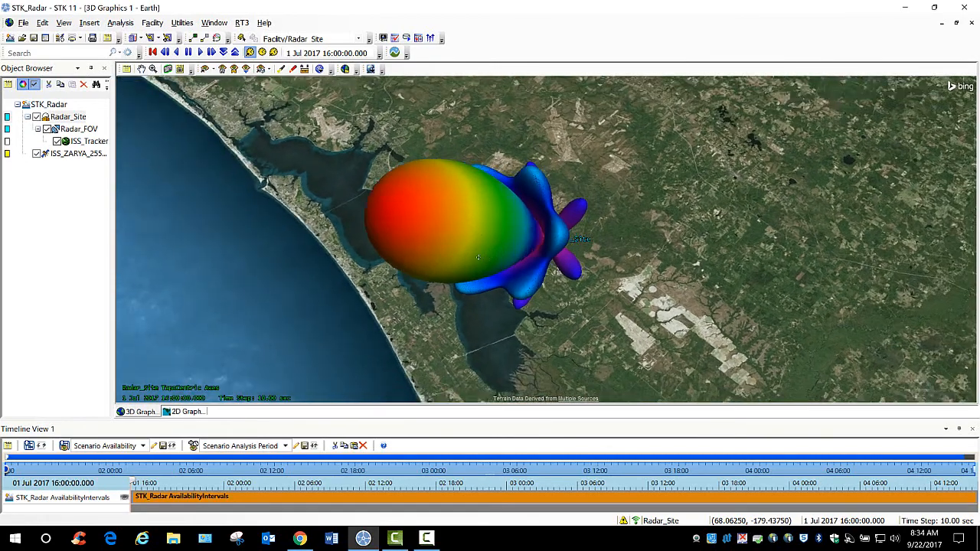
drag(478, 258, 445, 274)
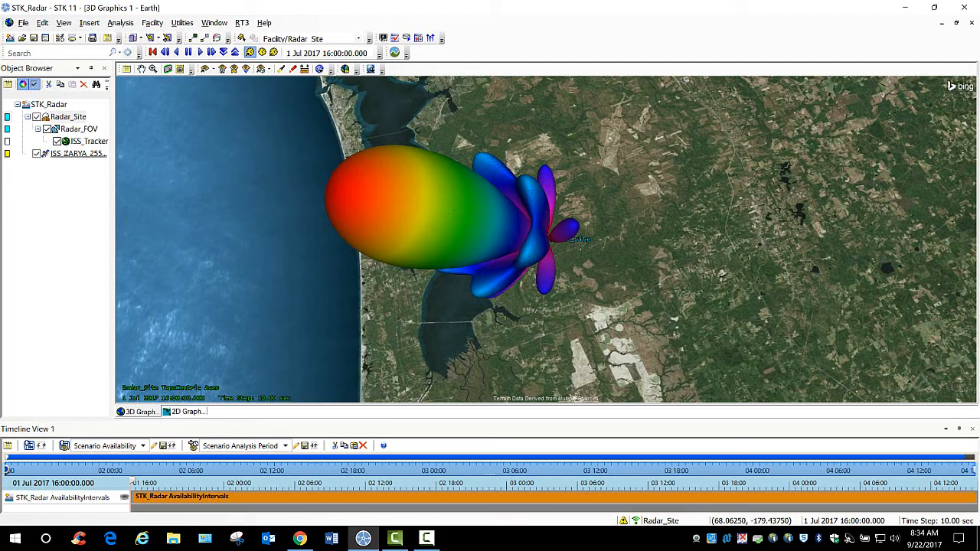
- Set up access from ISS_ZARYA_25544 to the ISS_Tracker radar under Radar_FOV and open the report and graph manager for it
click(76, 154)
right_click(66, 155)
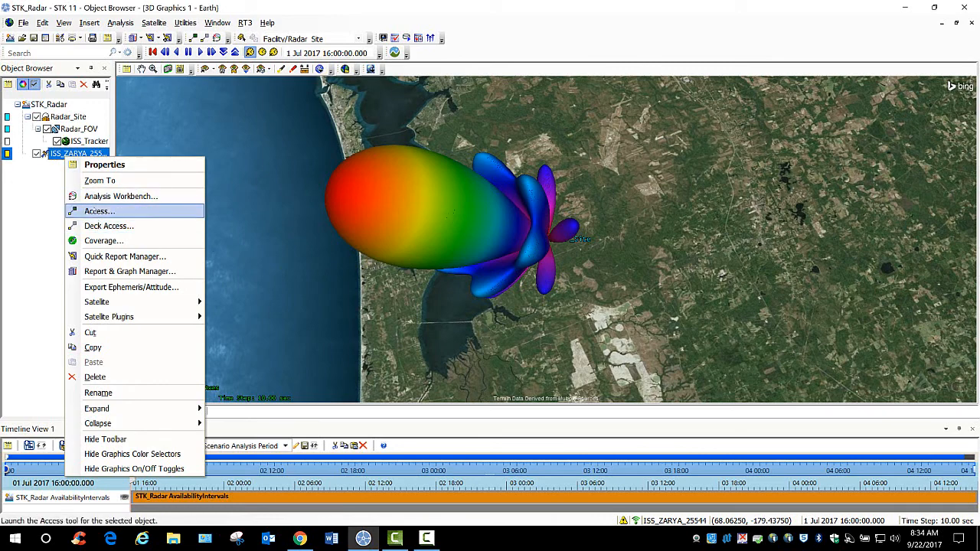
click(100, 211)
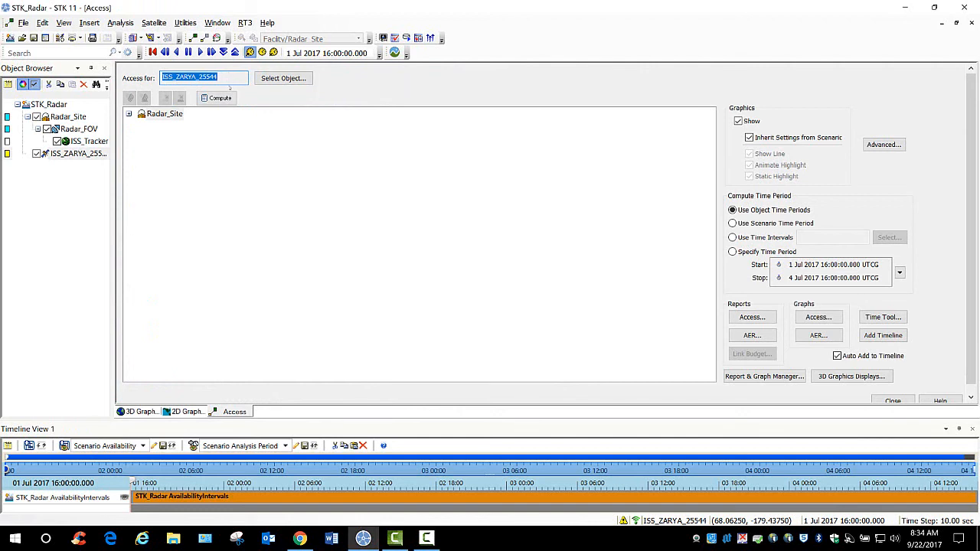
click(223, 98)
click(128, 114)
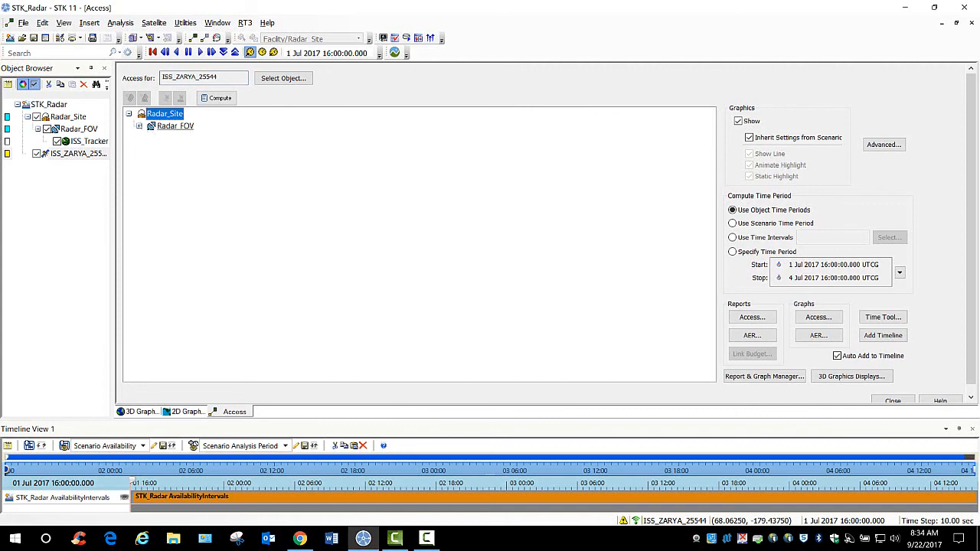
click(138, 126)
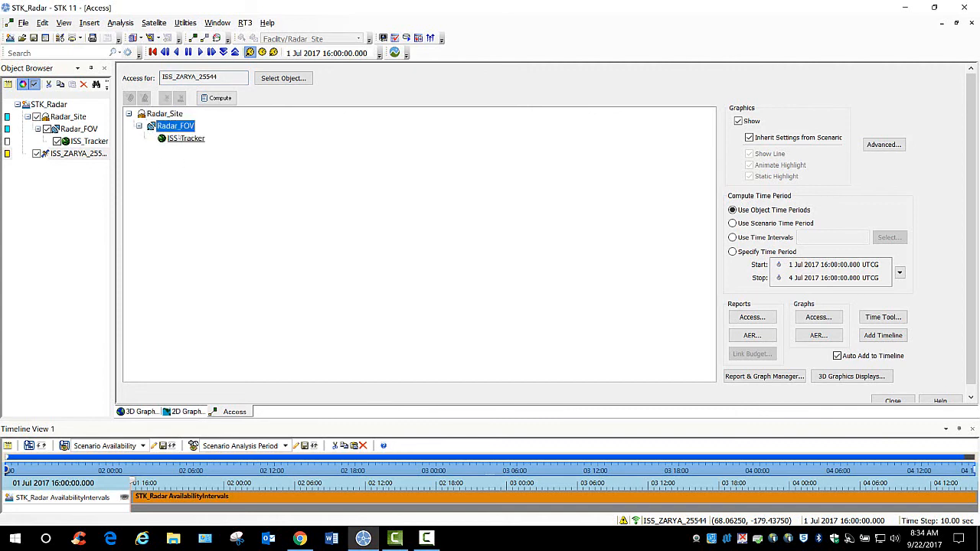
click(186, 138)
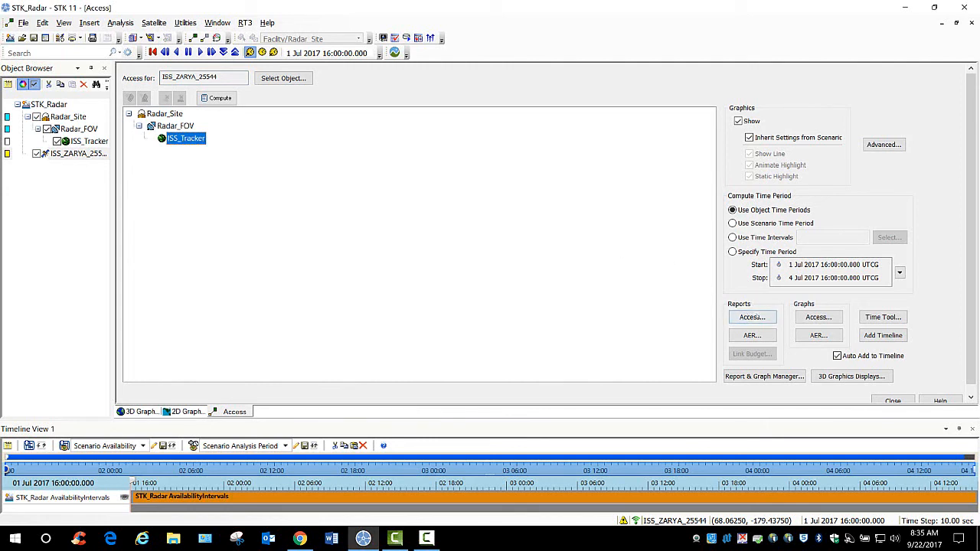
click(768, 377)
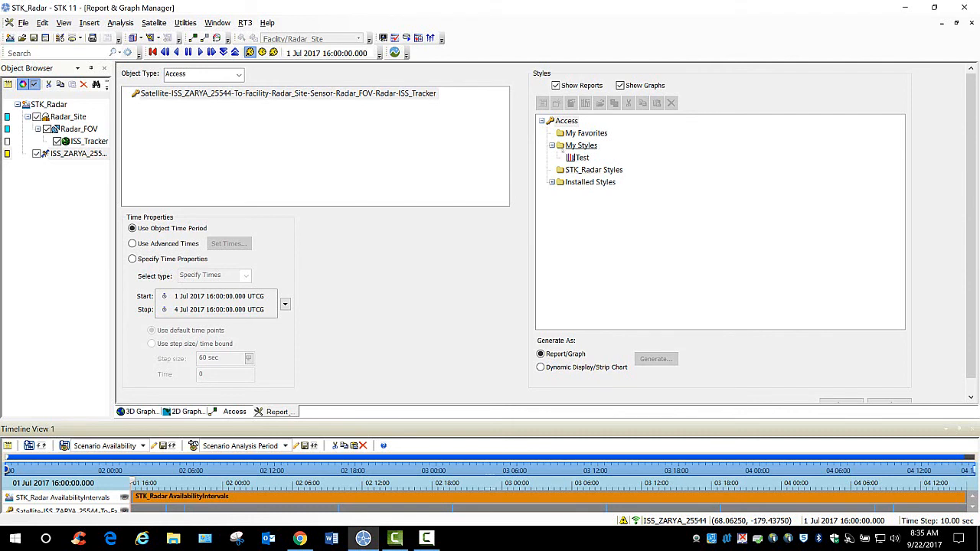
- Create a new graph style named PDET in the My Styles folder
right_click(573, 147)
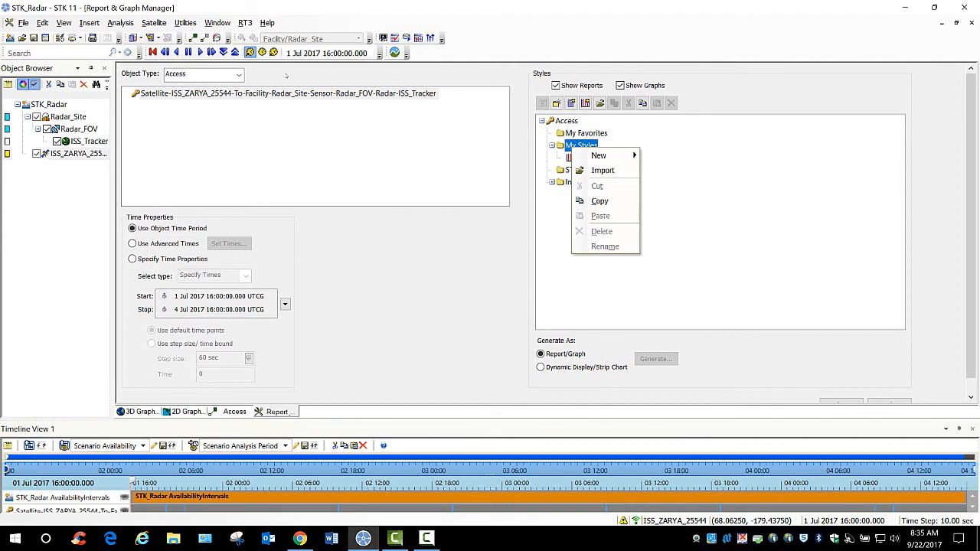
mouse_move(598, 155)
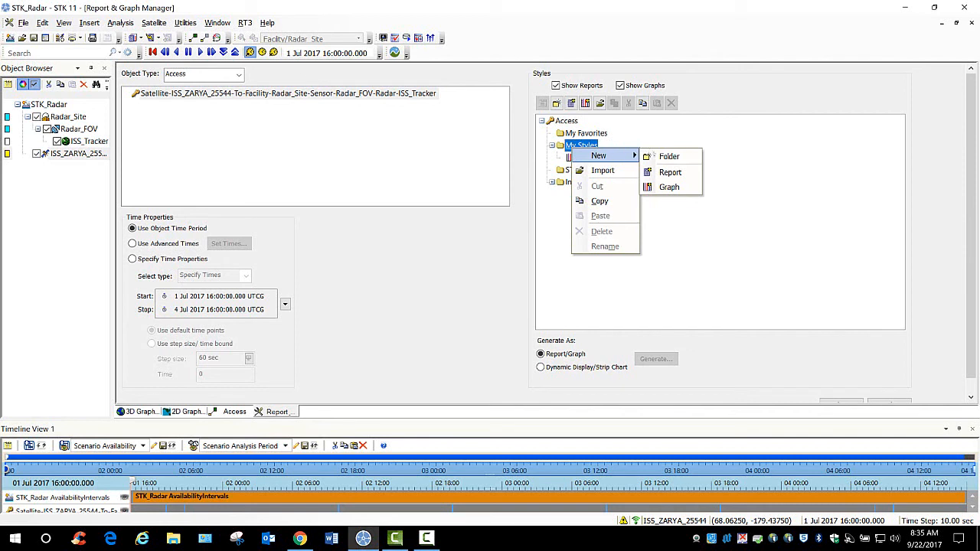
click(668, 187)
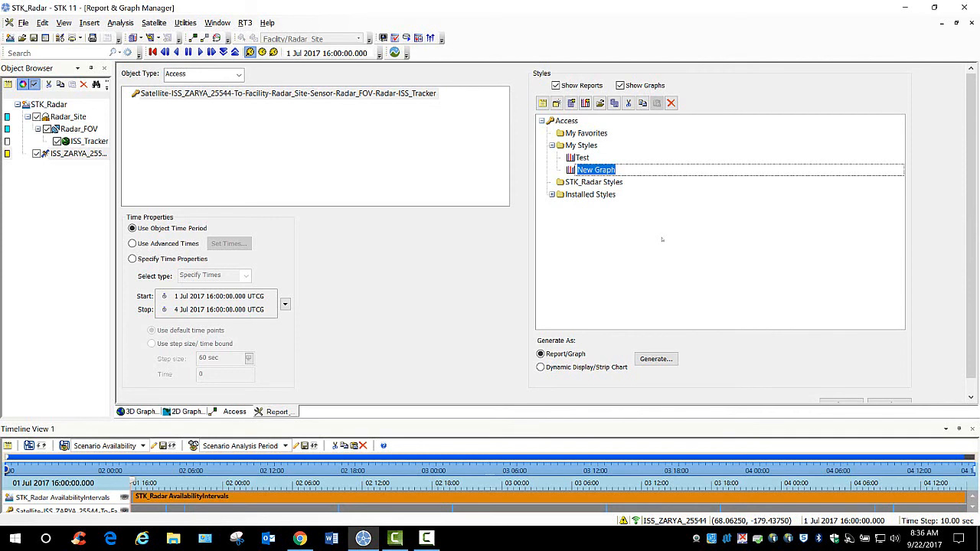
text(PDET)
key(Return)
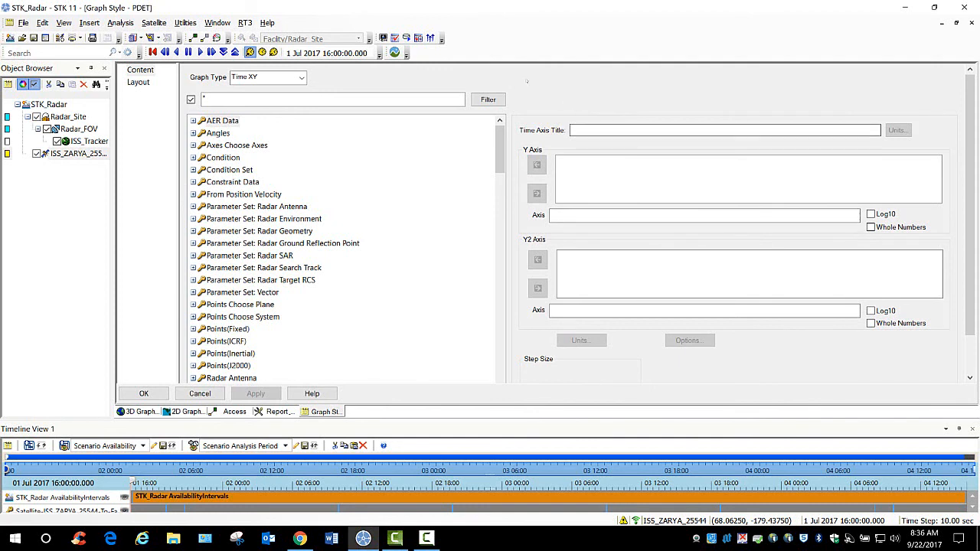
- Add the S/T Integrated PDet element of Radar SearchTrack to the Y axis of the PDET graph style
scroll(502, 164, down, 4)
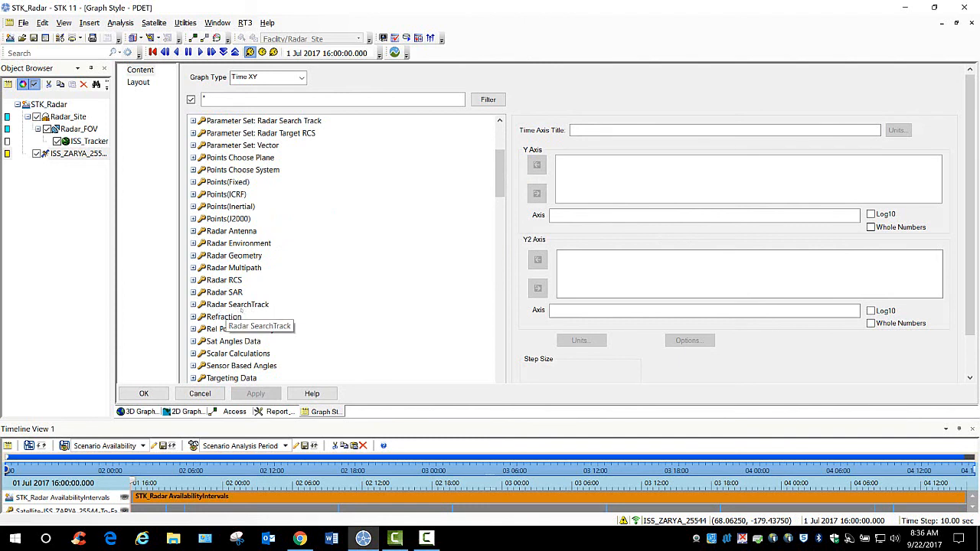
click(229, 306)
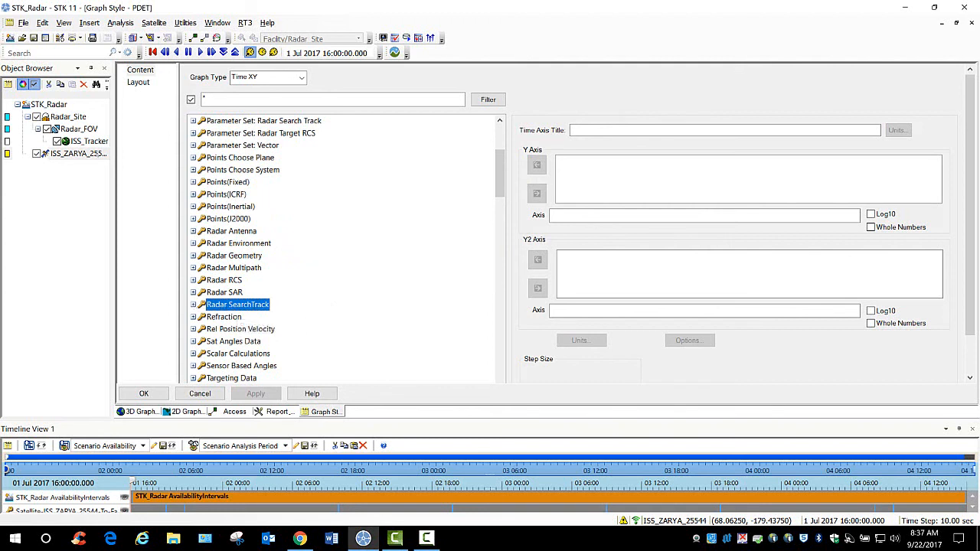
click(193, 304)
scroll(193, 307, down, 2)
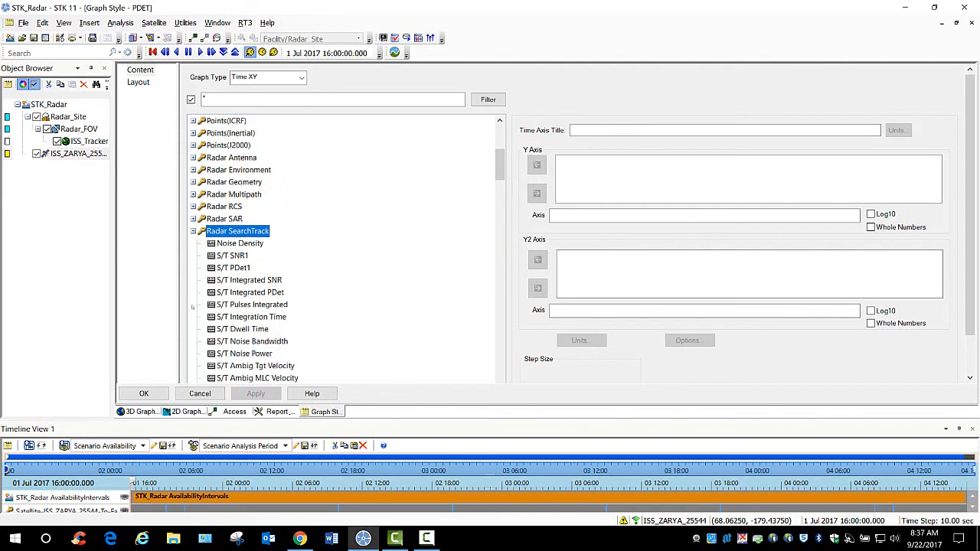
scroll(192, 307, down, 1)
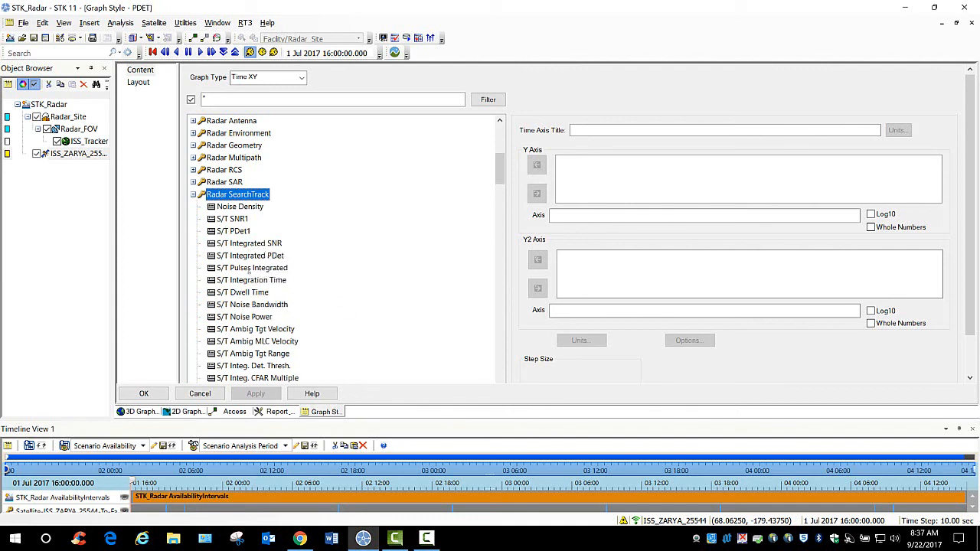
click(249, 260)
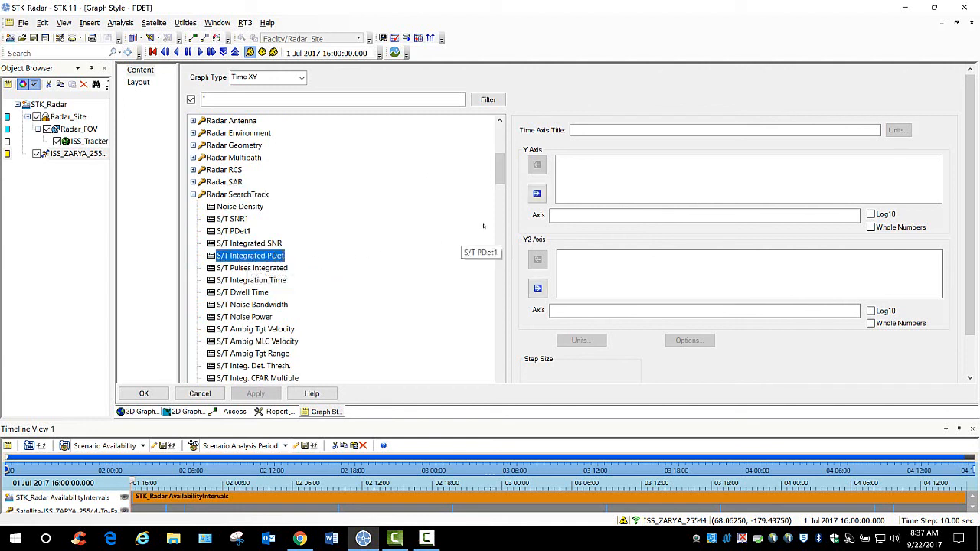
click(536, 194)
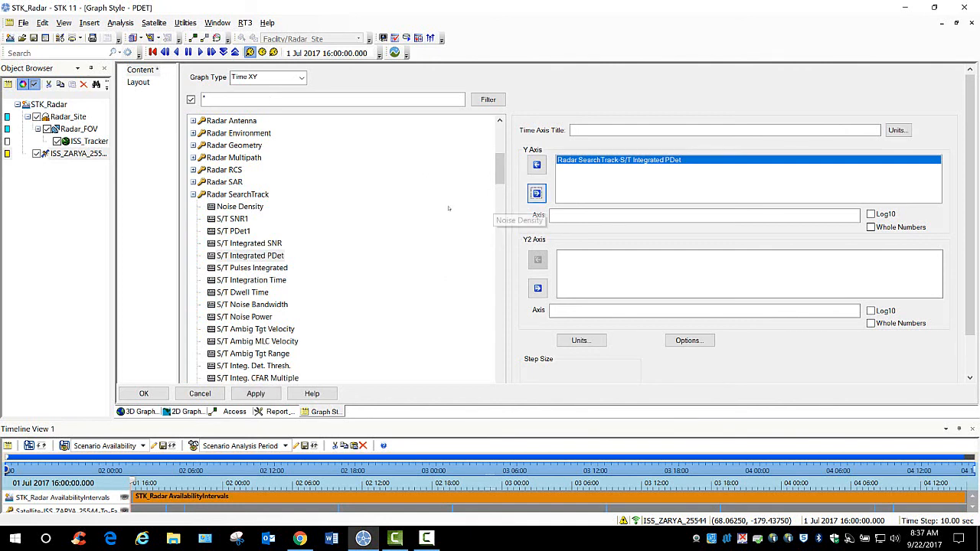
- Add S/T PDet1 from Radar SearchTrack to the Y2 axis and accept the PDET graph style
click(232, 231)
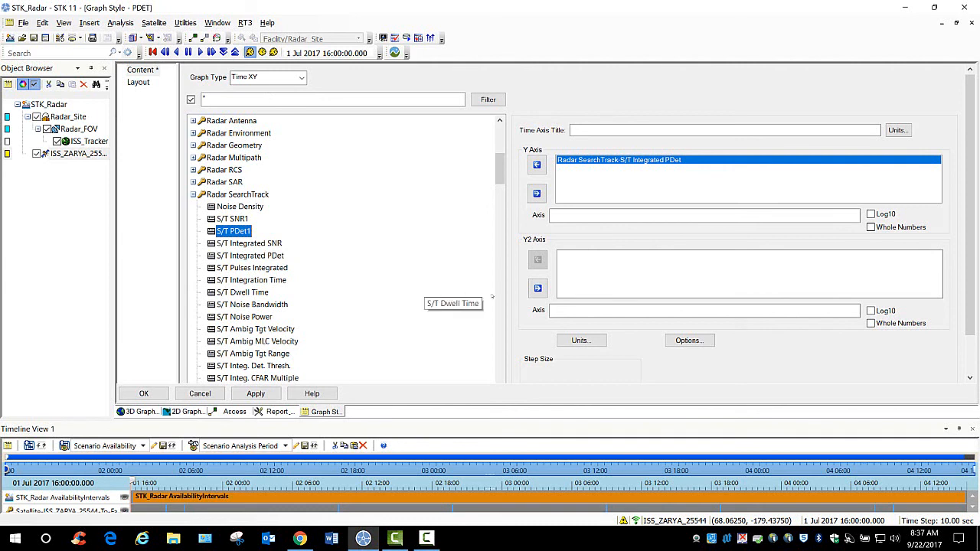
click(538, 288)
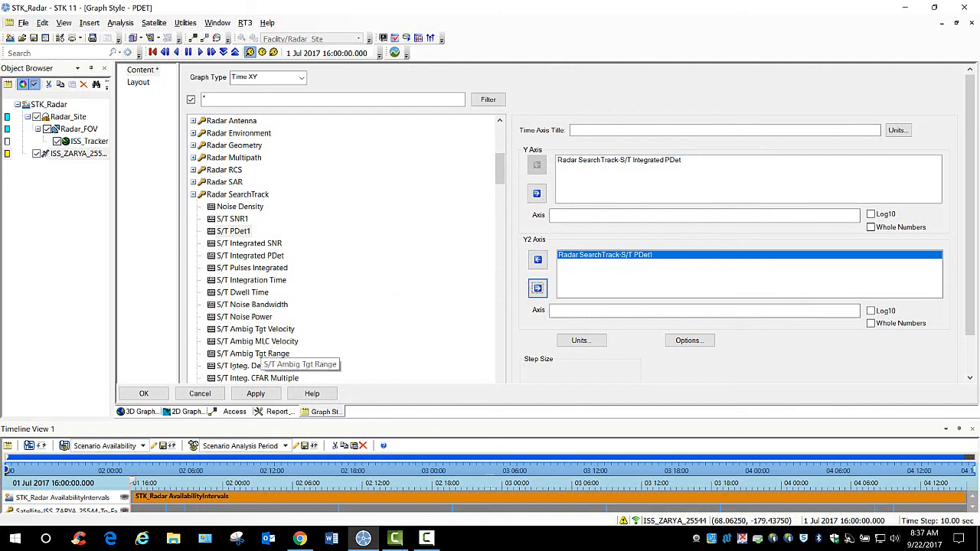
click(148, 393)
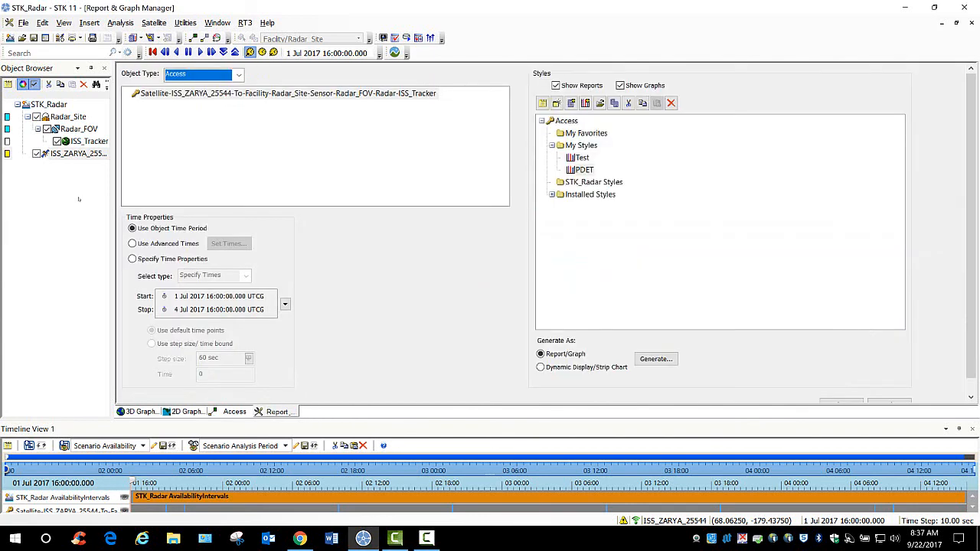
- Generate the PDET graph for the access from ISS_ZARYA_25544 to the ISS_Tracker radar
key(alt+Tab)
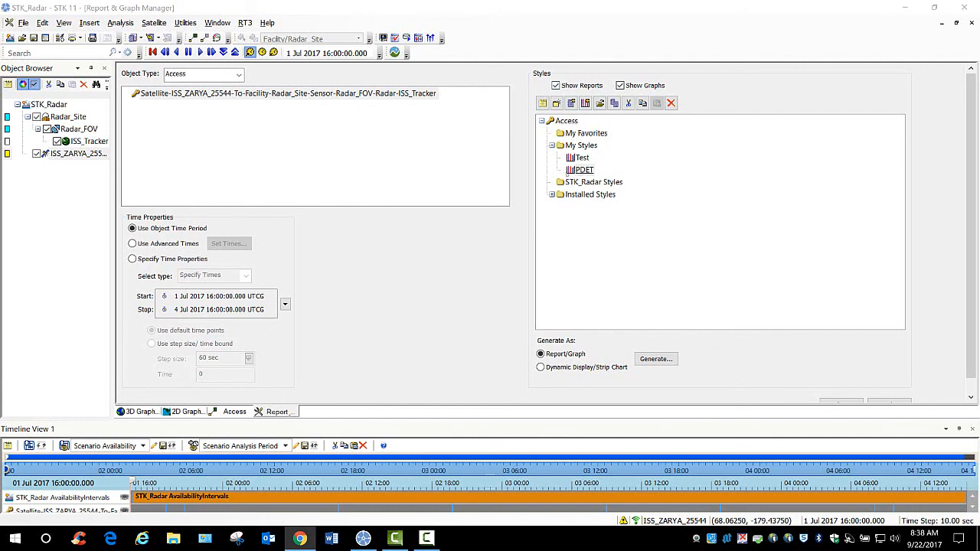
click(584, 169)
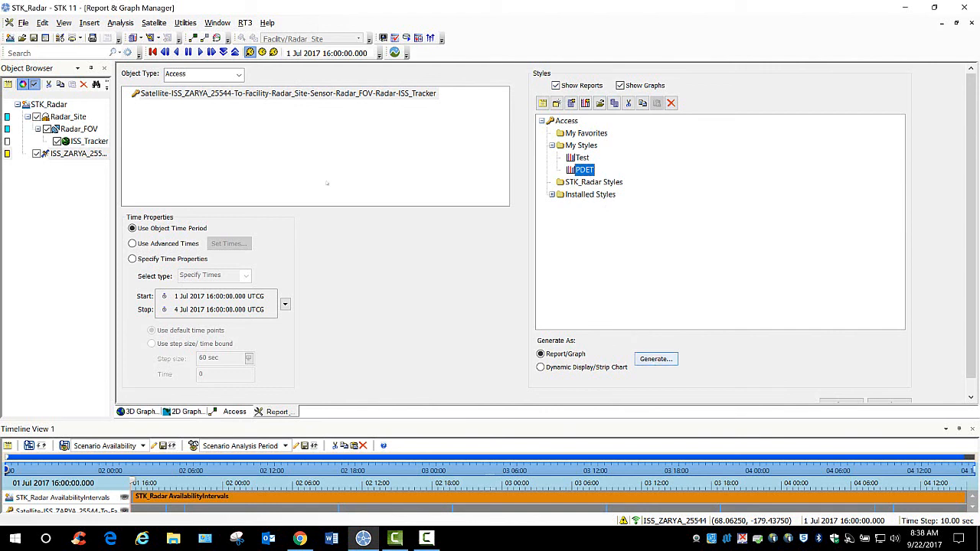
click(656, 359)
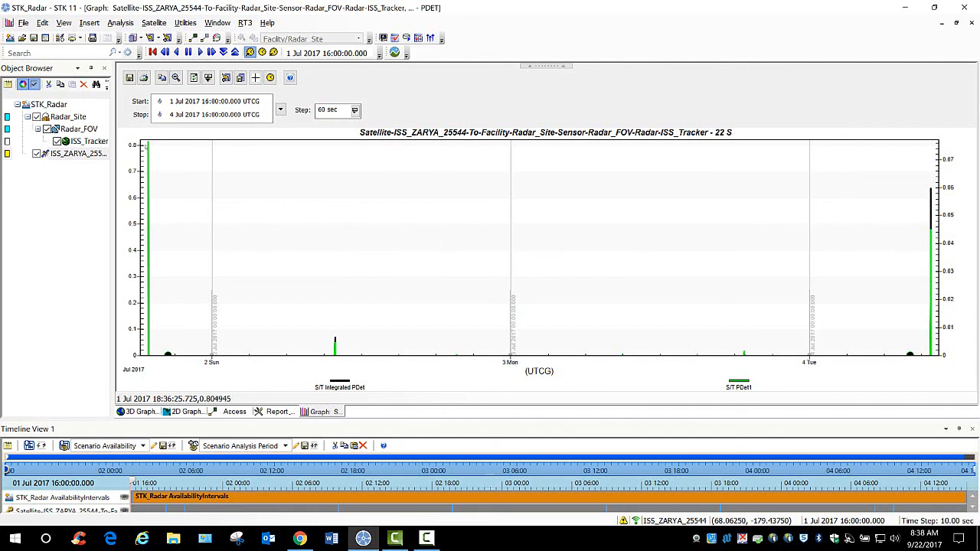
- Examine the PDET graph's 1 July and 4 July peaks up close, restore the full time span, and inspect the isolated S/T PDet1 point on 1 July
mouse_move(150, 144)
drag(148, 144, 156, 351)
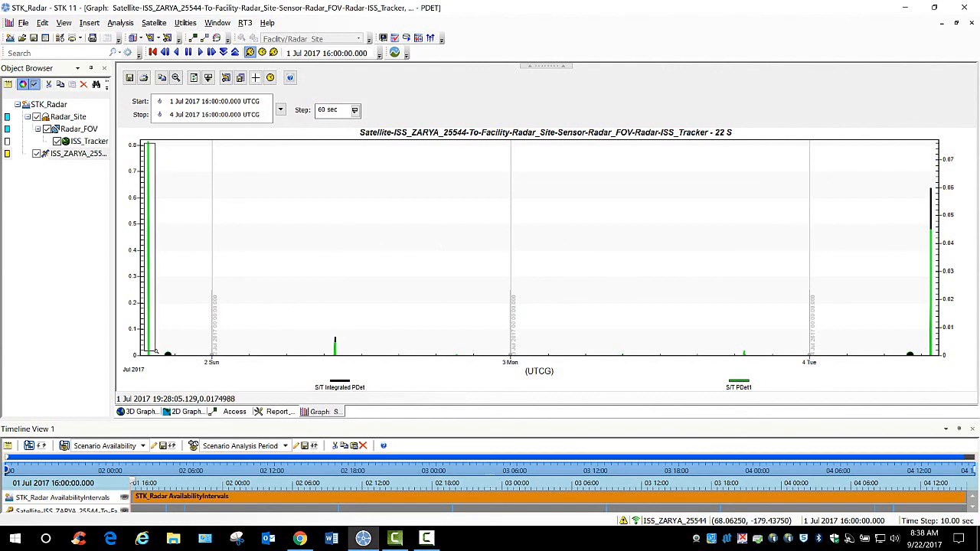
drag(156, 351, 157, 352)
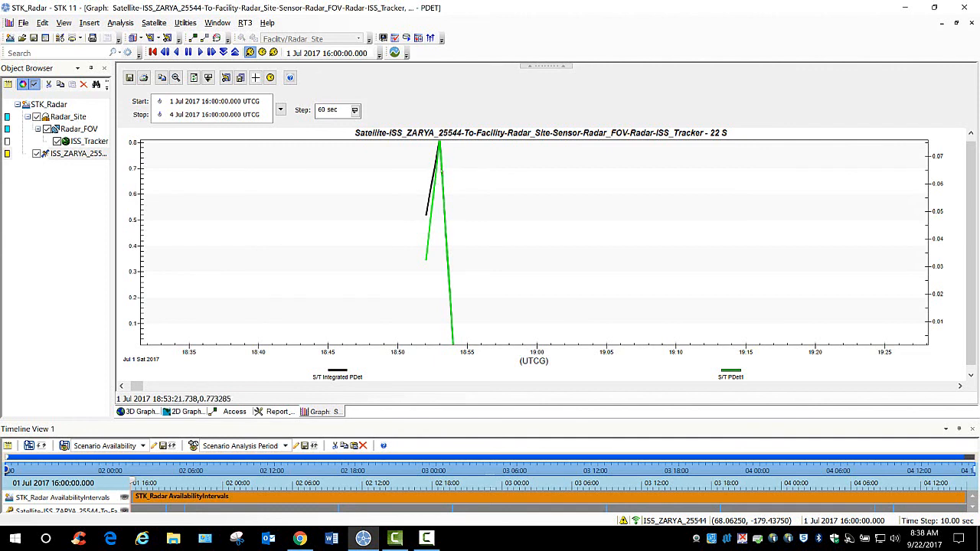
mouse_move(427, 221)
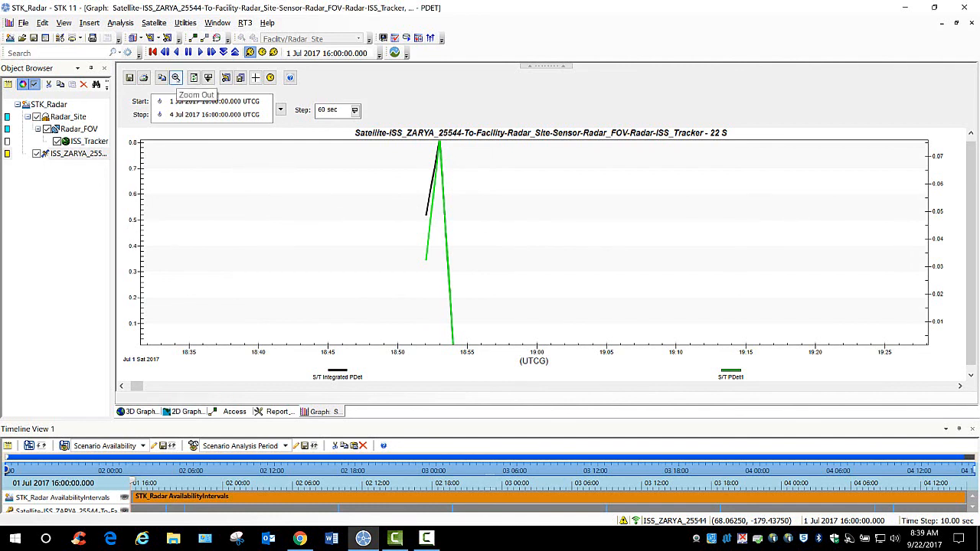
click(175, 78)
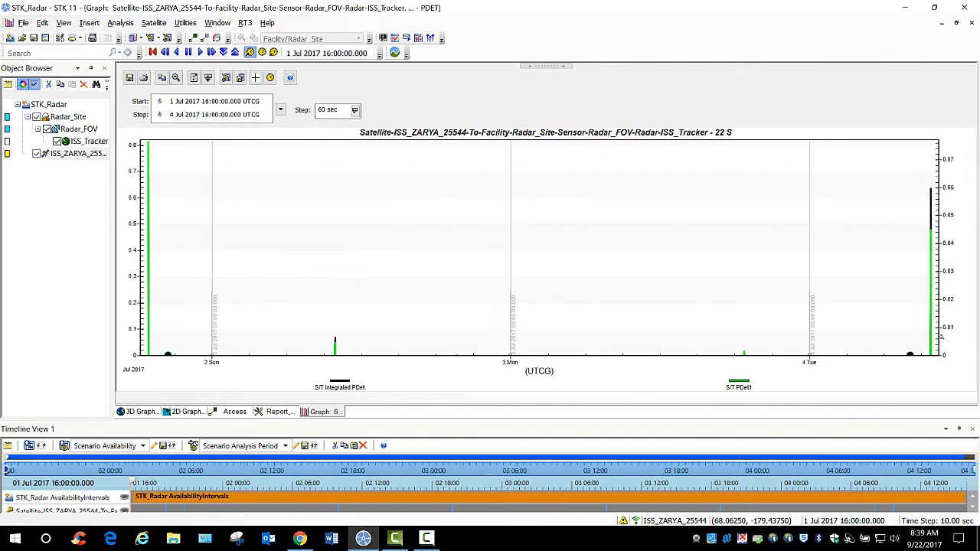
scroll(932, 339, up, 5)
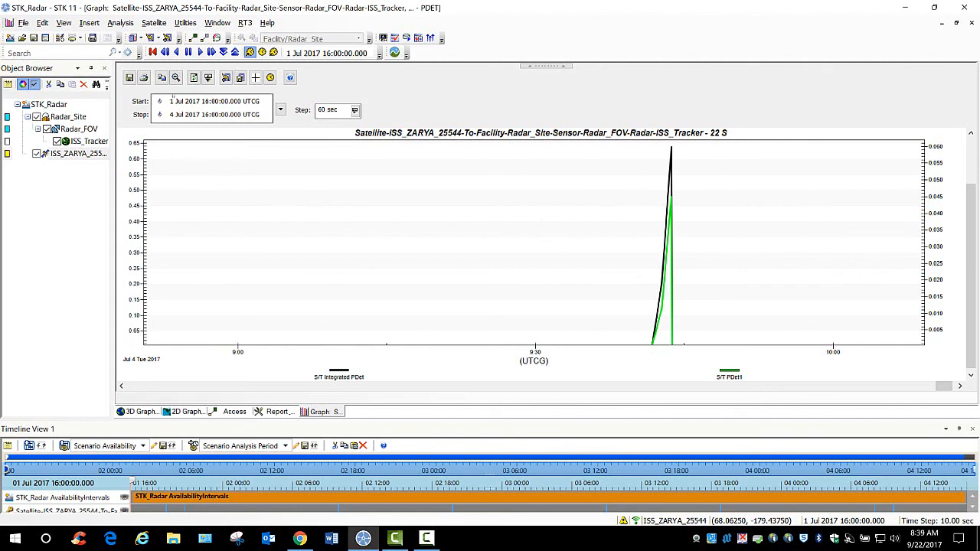
click(175, 77)
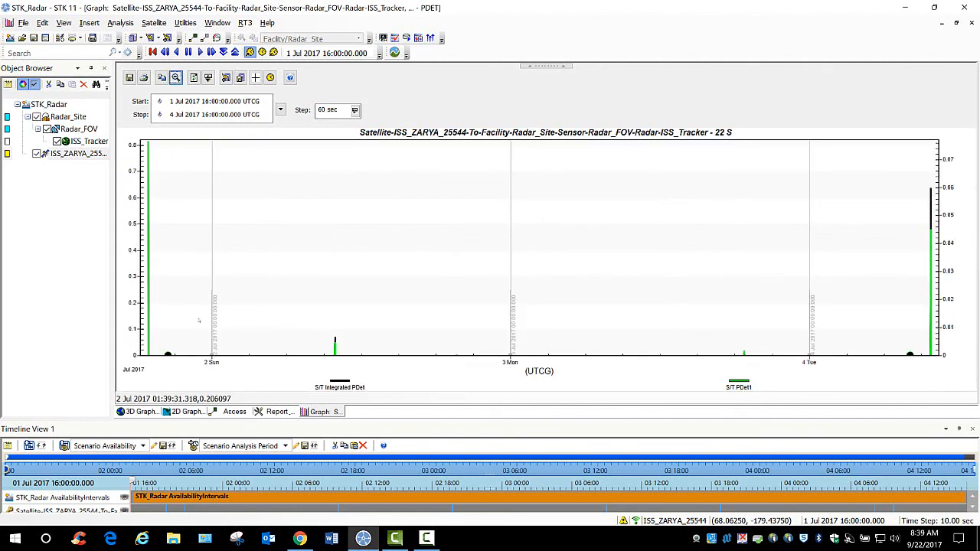
mouse_move(169, 356)
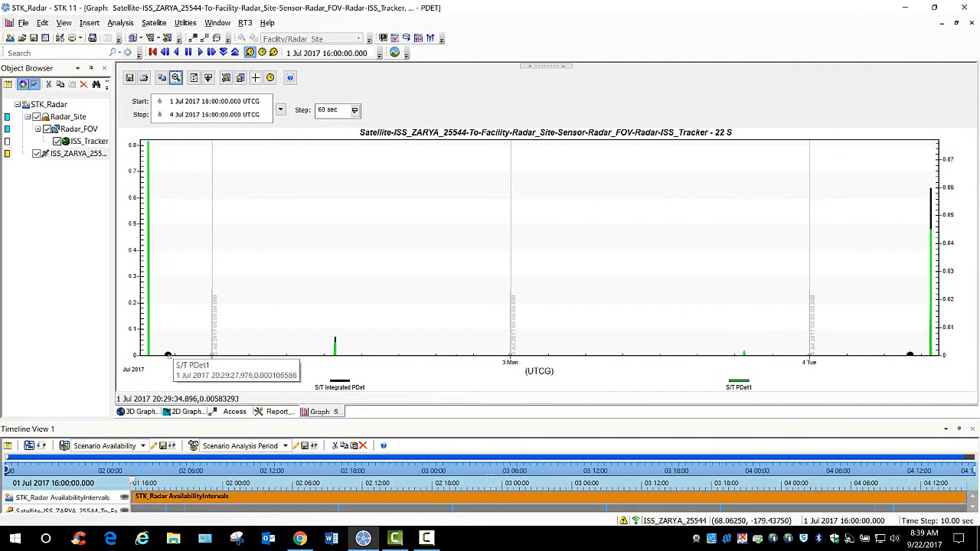